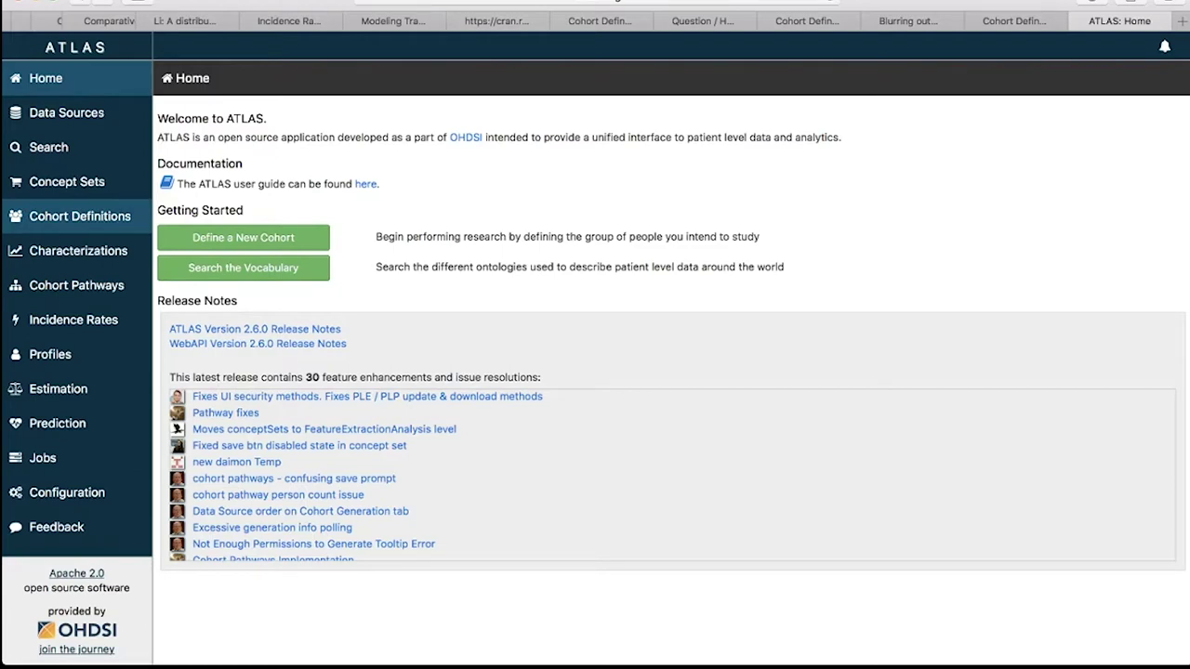
Step: Look over the list of existing cohort definitions and return to the home page
click(80, 215)
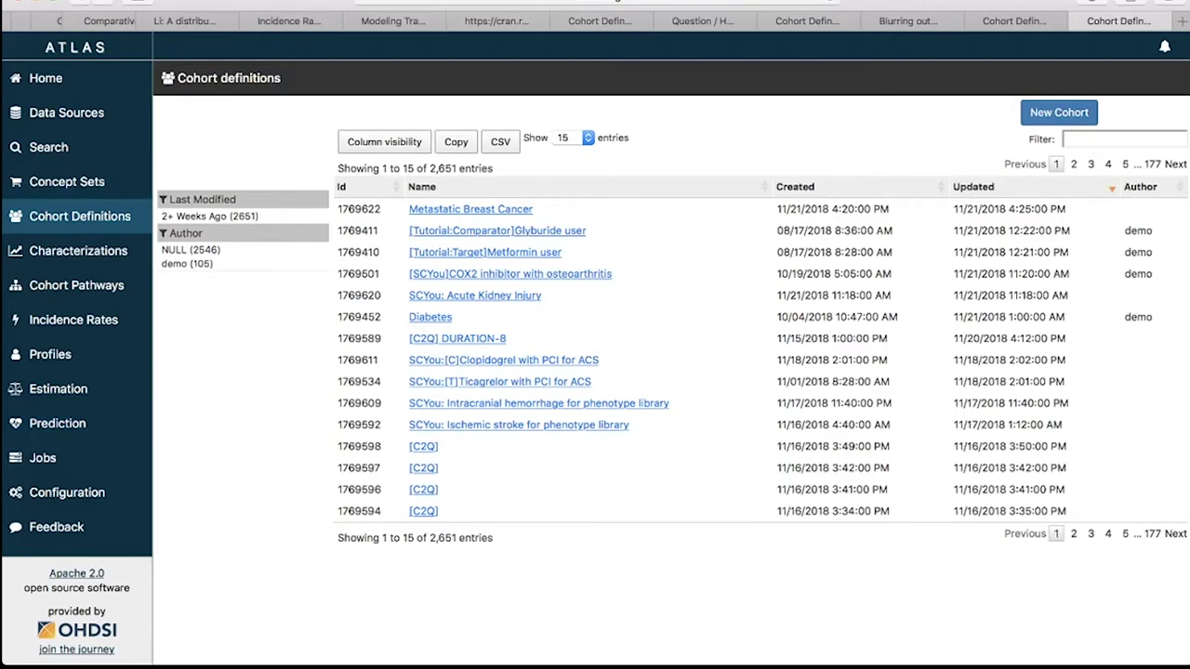
click(52, 78)
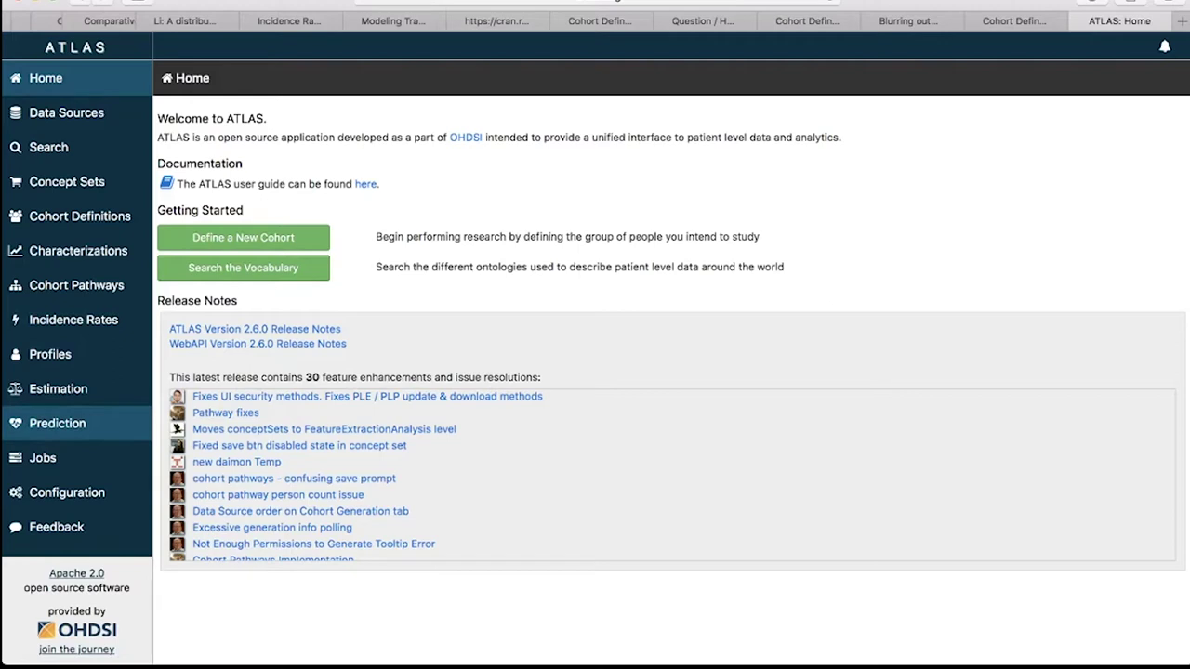
Step: Create a new patient level prediction analysis named "PLP Demo"
click(56, 423)
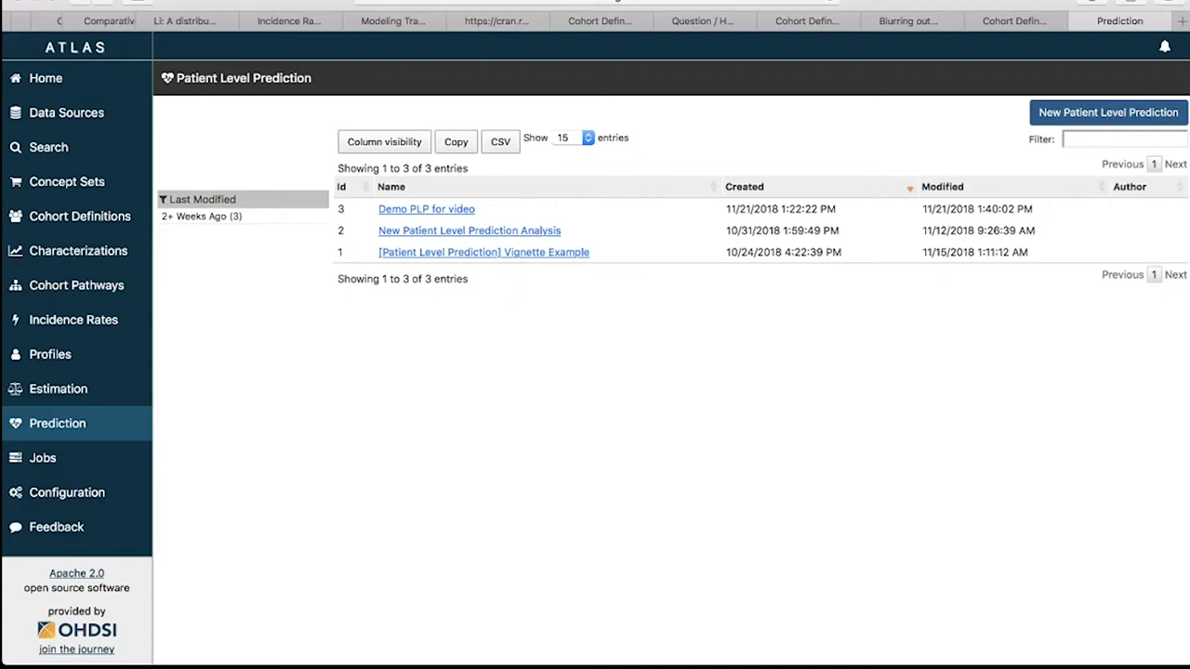
click(1108, 112)
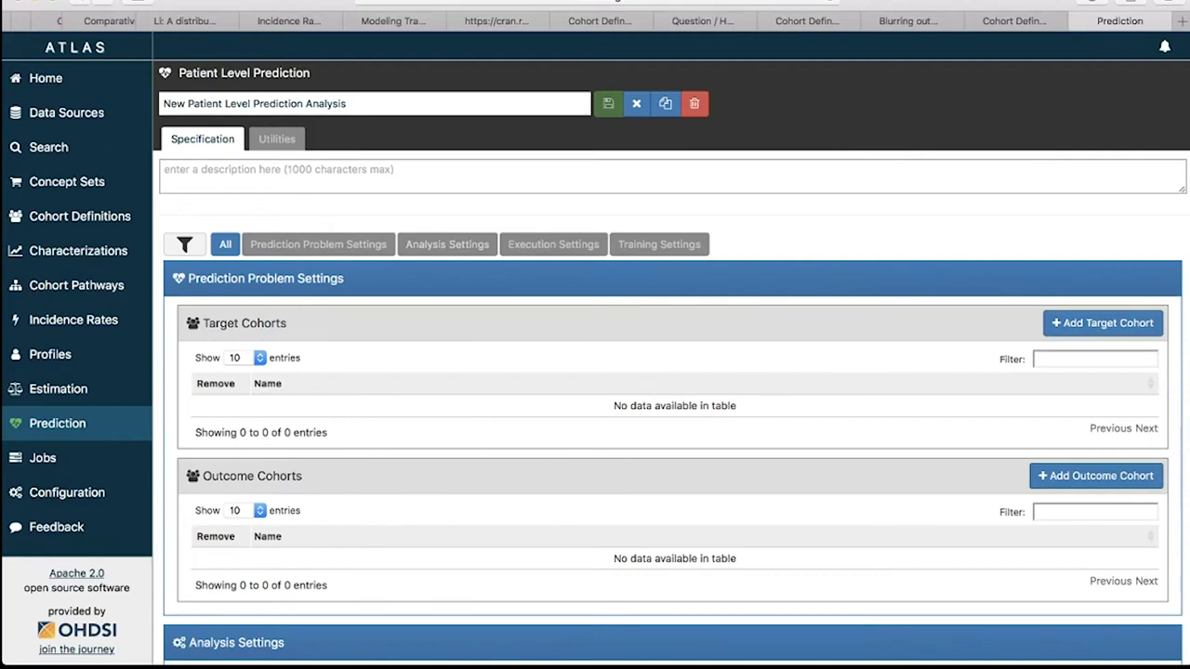
drag(348, 103, 164, 103)
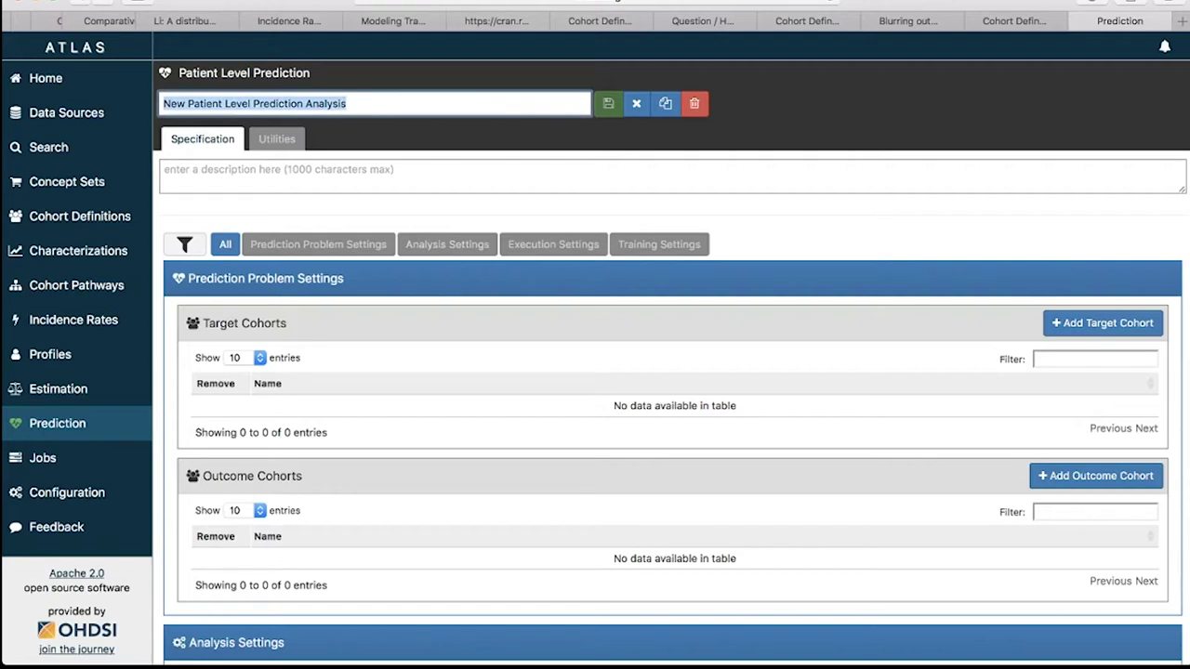
text(PLP Demp)
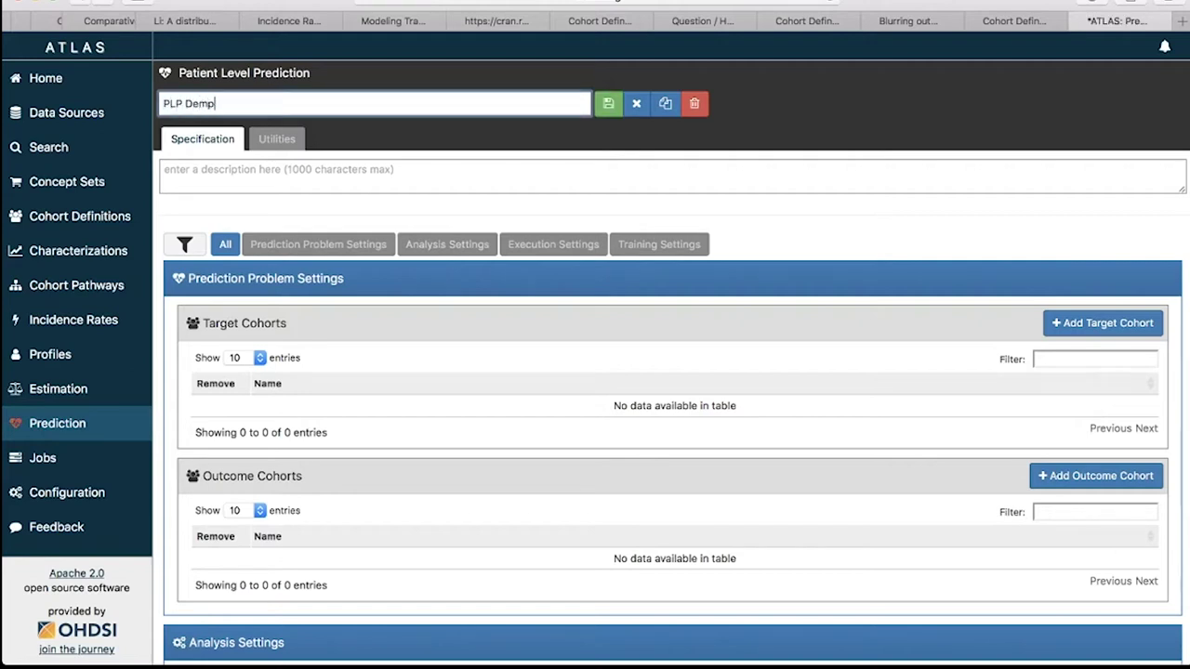
key(BackSpace)
text(o)
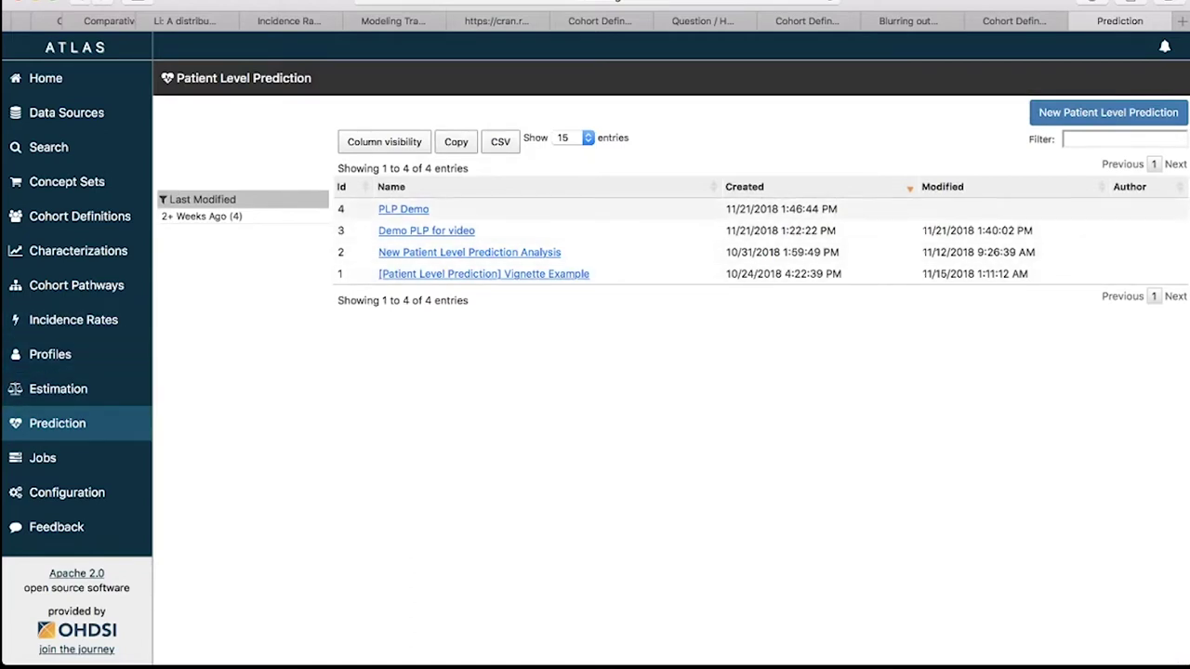
Step: Open the saved PLP Demo analysis and review its target and outcome cohort sections
click(404, 209)
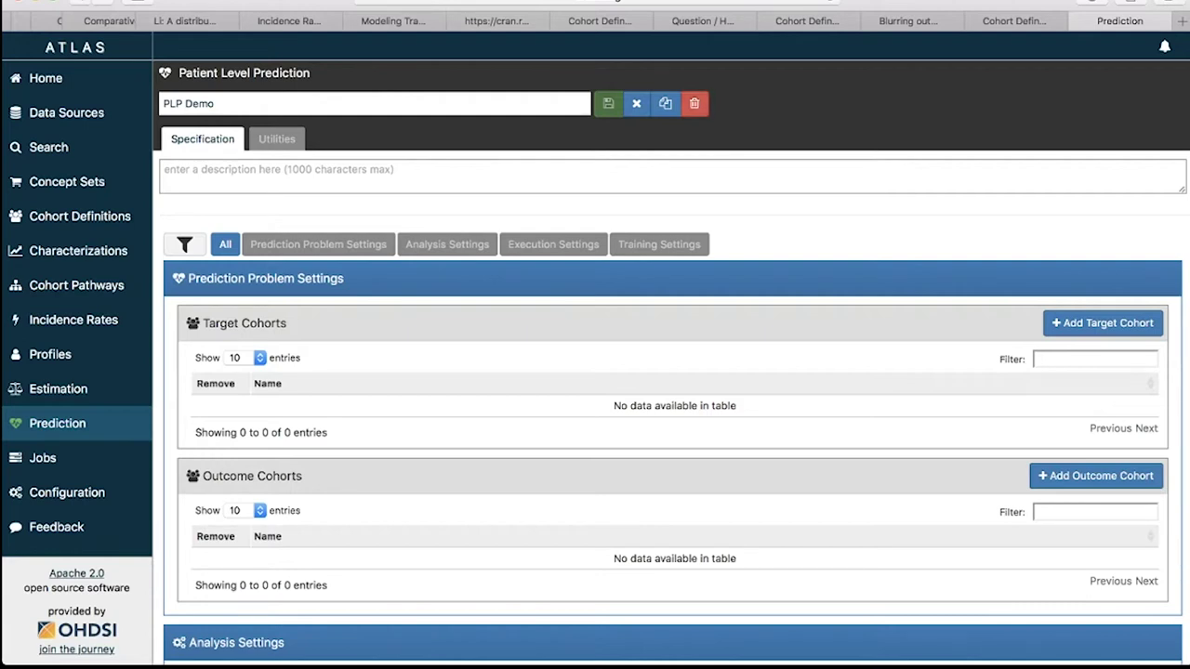
scroll(669, 372, down, 1)
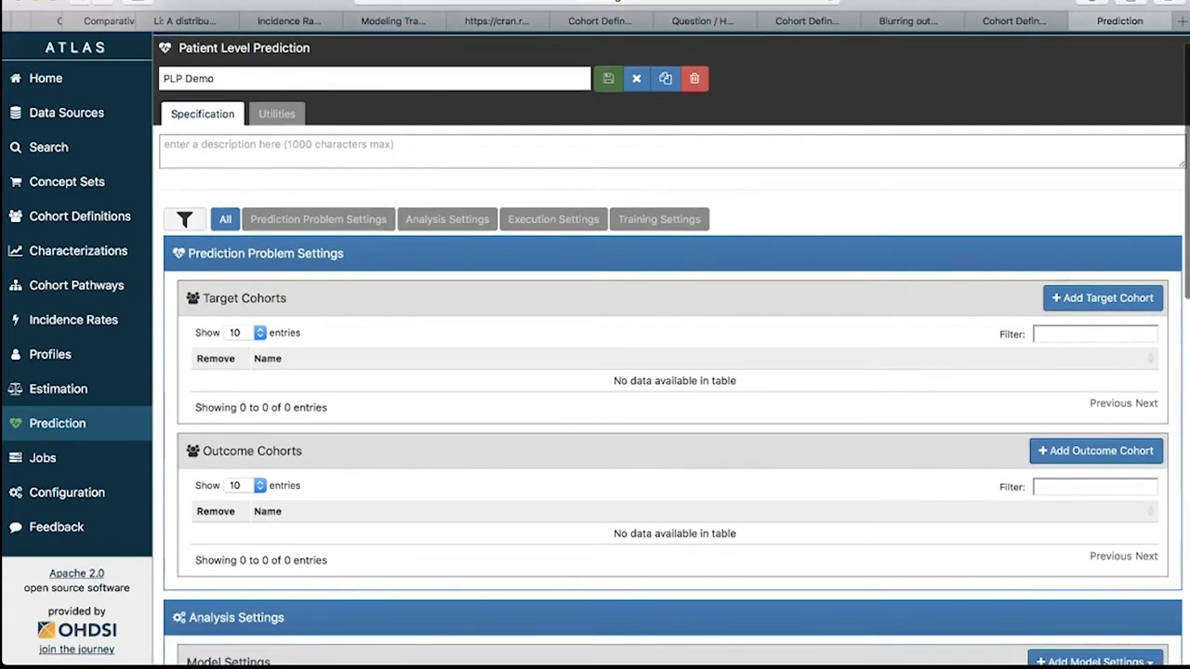
scroll(670, 372, down, 3)
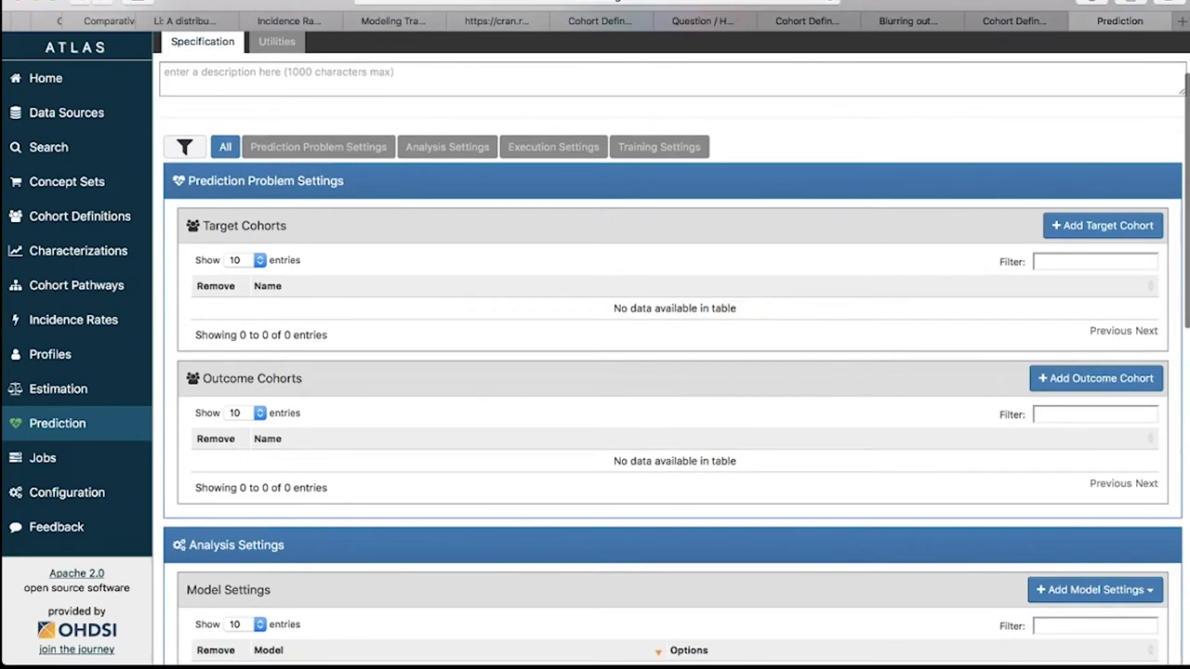
drag(286, 225, 203, 225)
drag(303, 378, 202, 379)
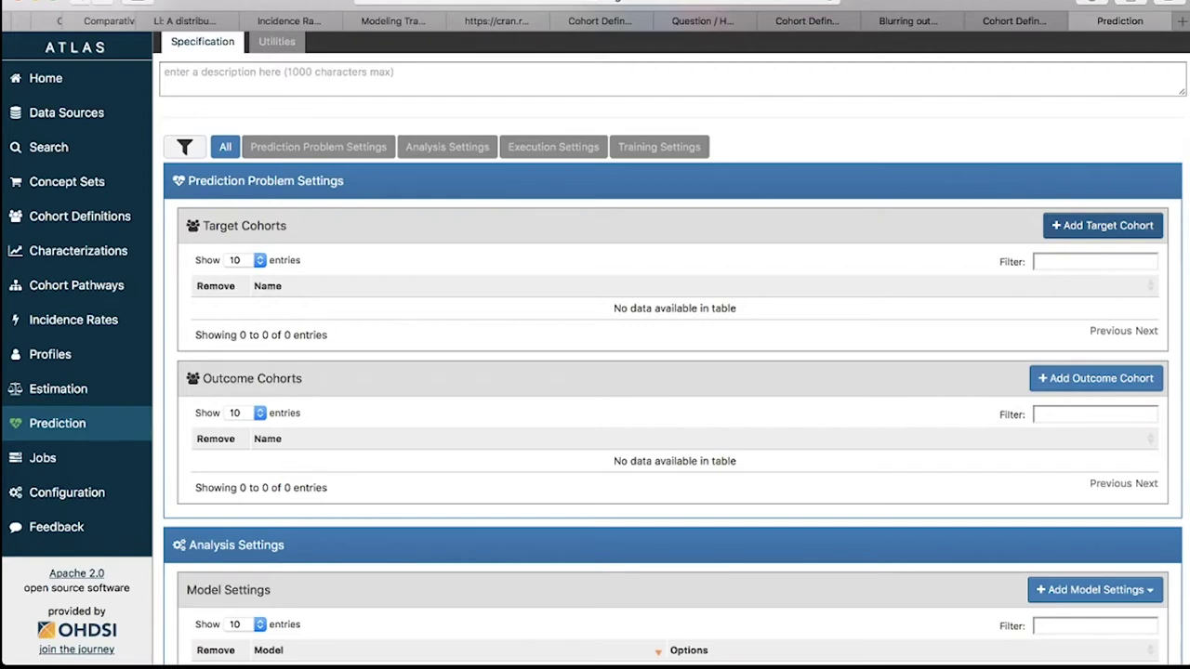
Step: Add the Diabetes and [Tutorial:Target]Metformin user cohorts as target cohorts of the prediction problem
click(1102, 225)
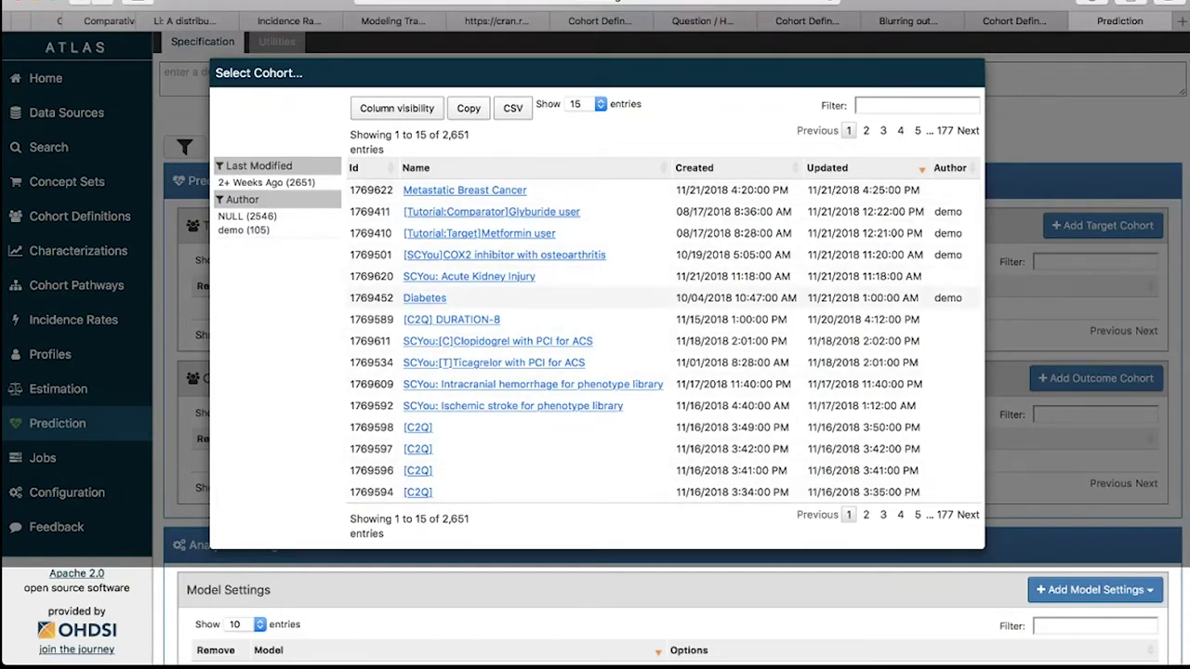
click(424, 297)
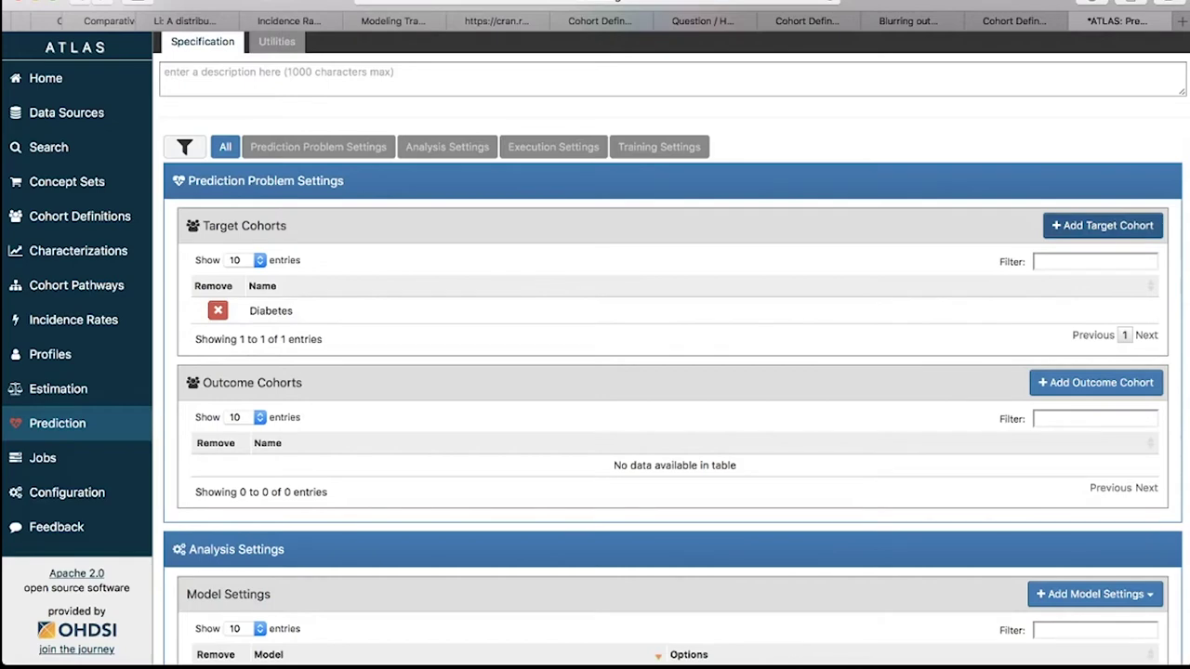
click(1102, 225)
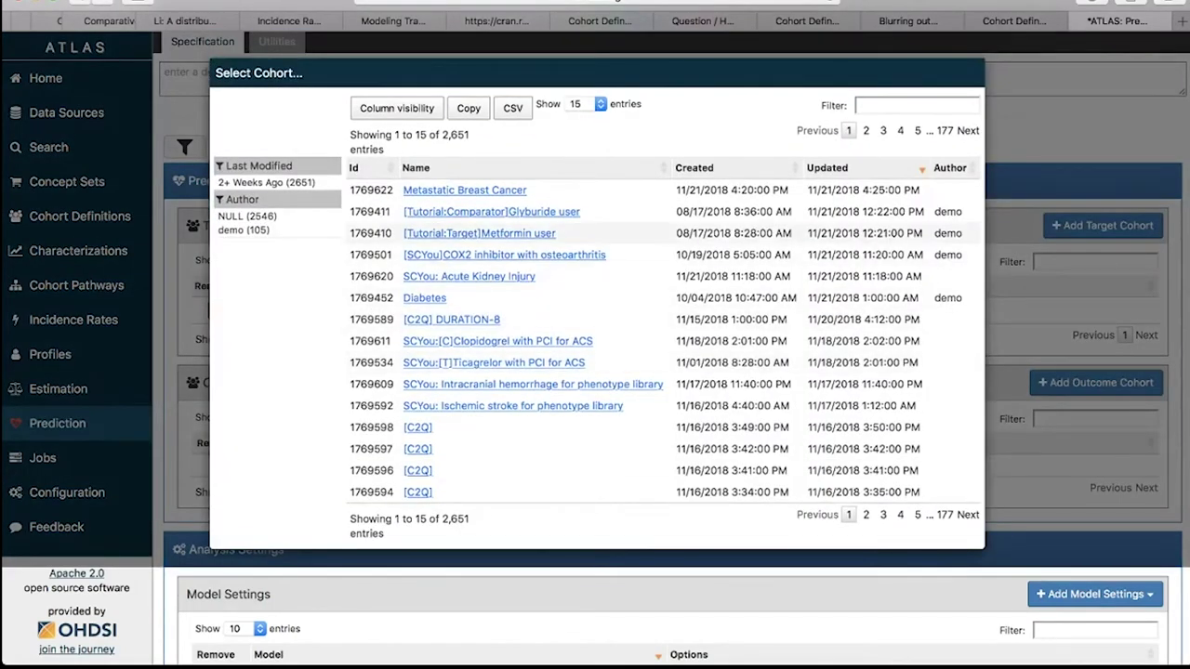
click(479, 233)
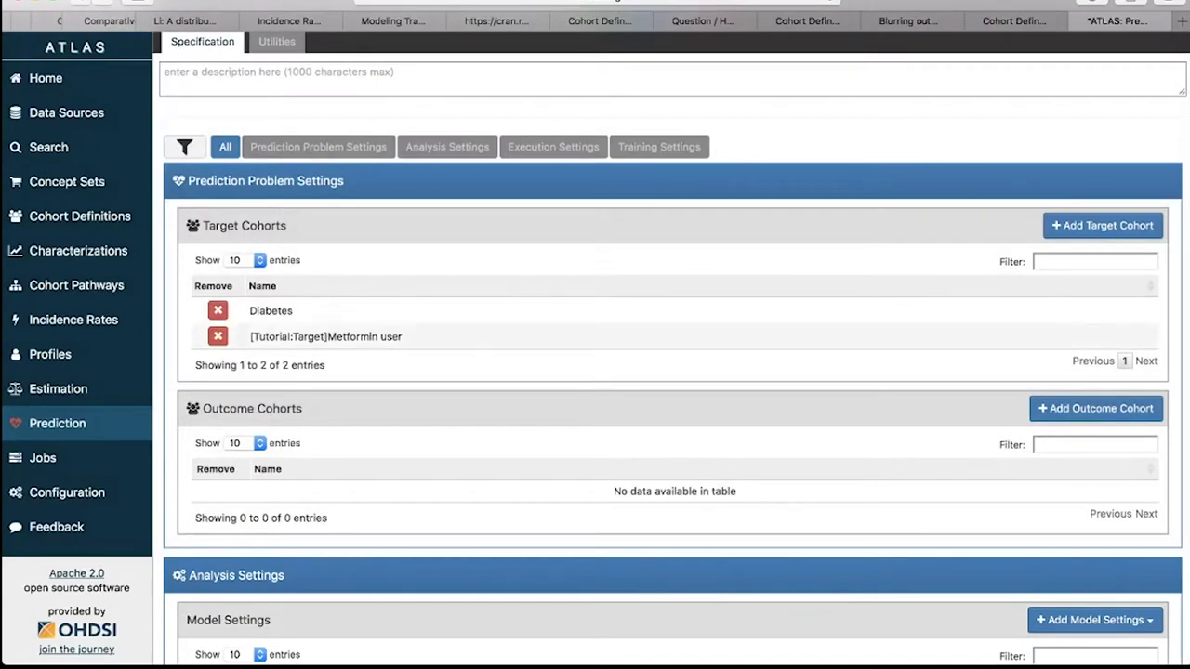
Step: Add the VH: HbA1c cohort to the target cohorts and remove it from the list again
click(1103, 225)
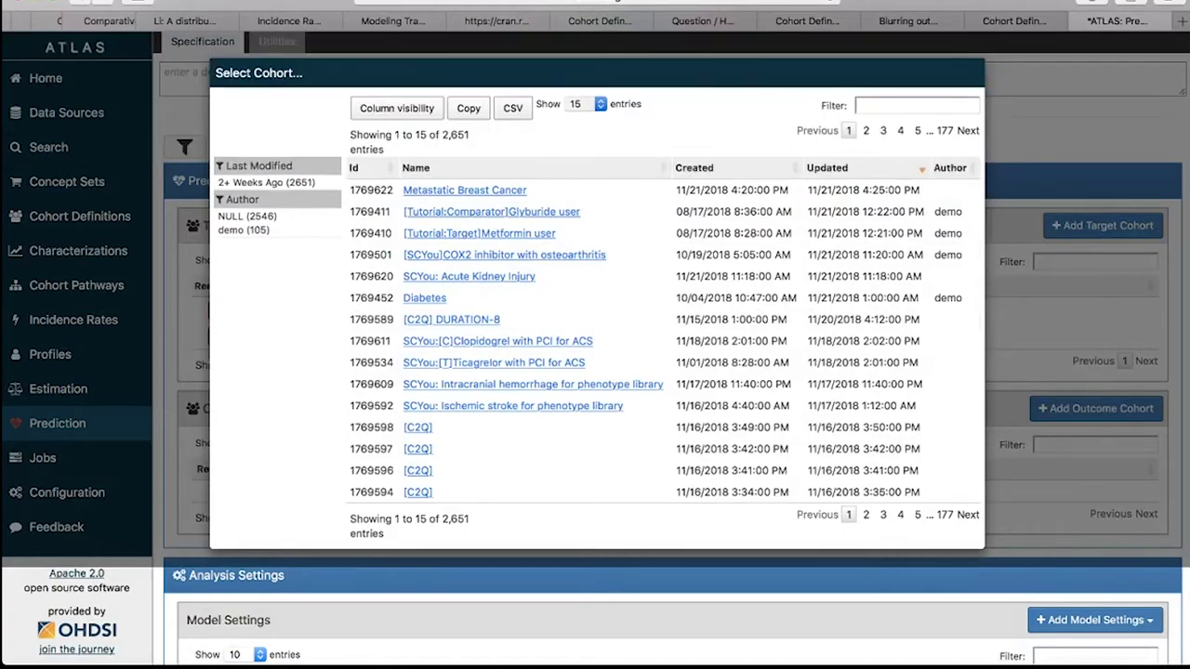
scroll(595, 353, down, 3)
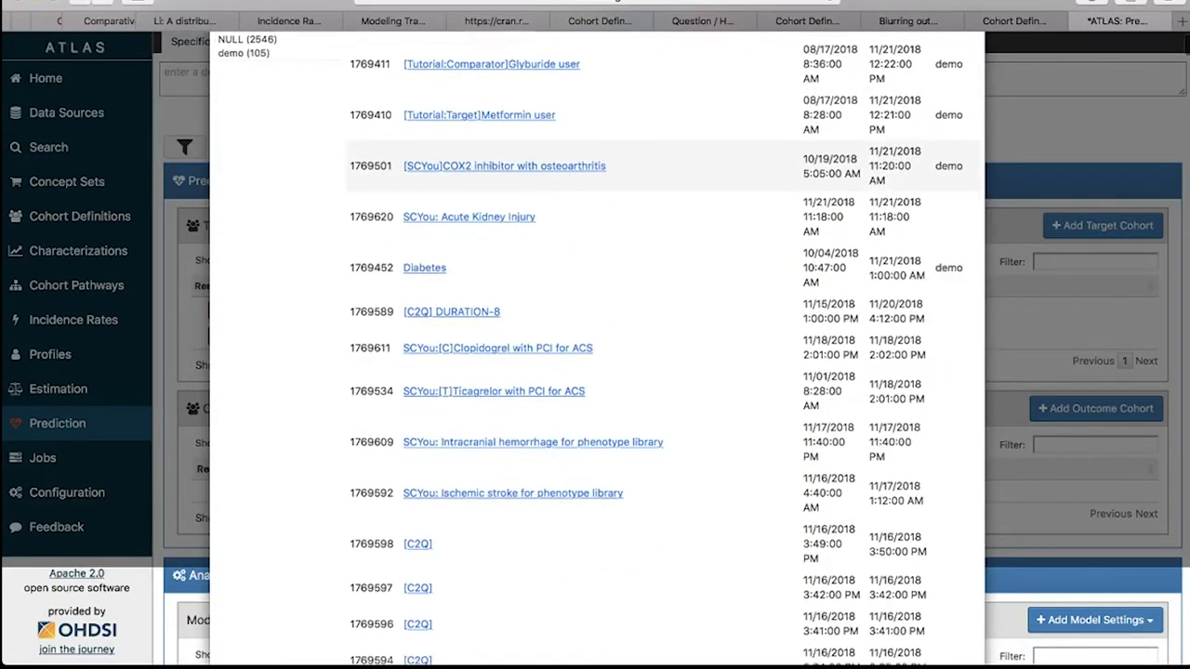
scroll(651, 167, down, 5)
scroll(651, 168, down, 2)
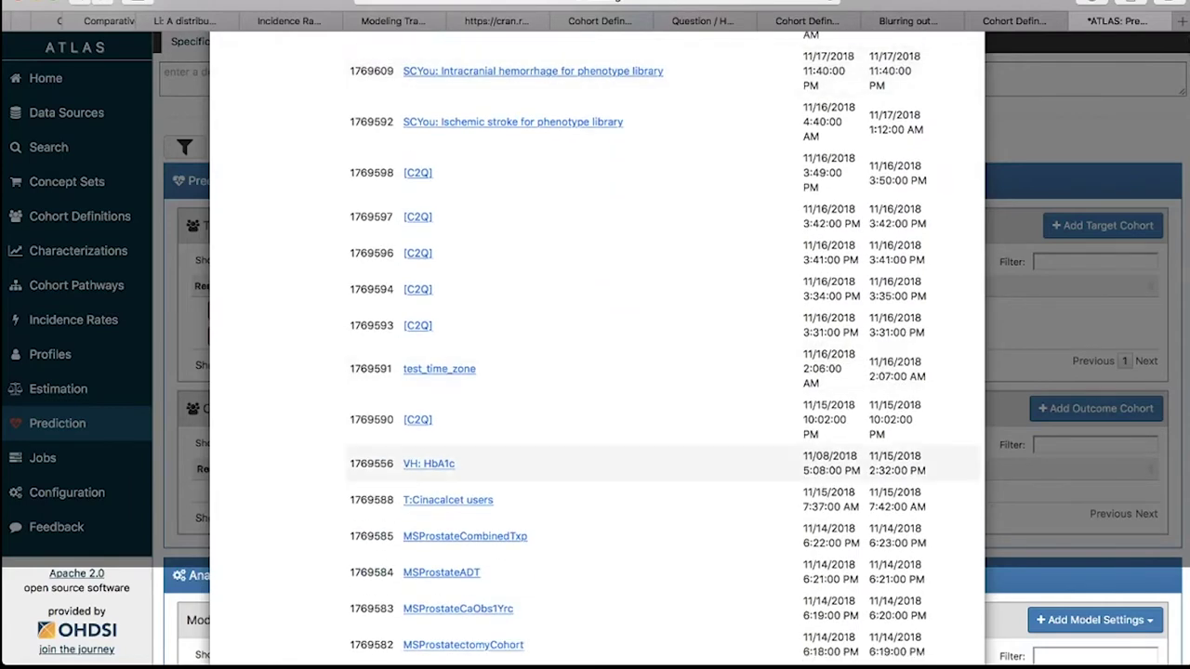
click(428, 463)
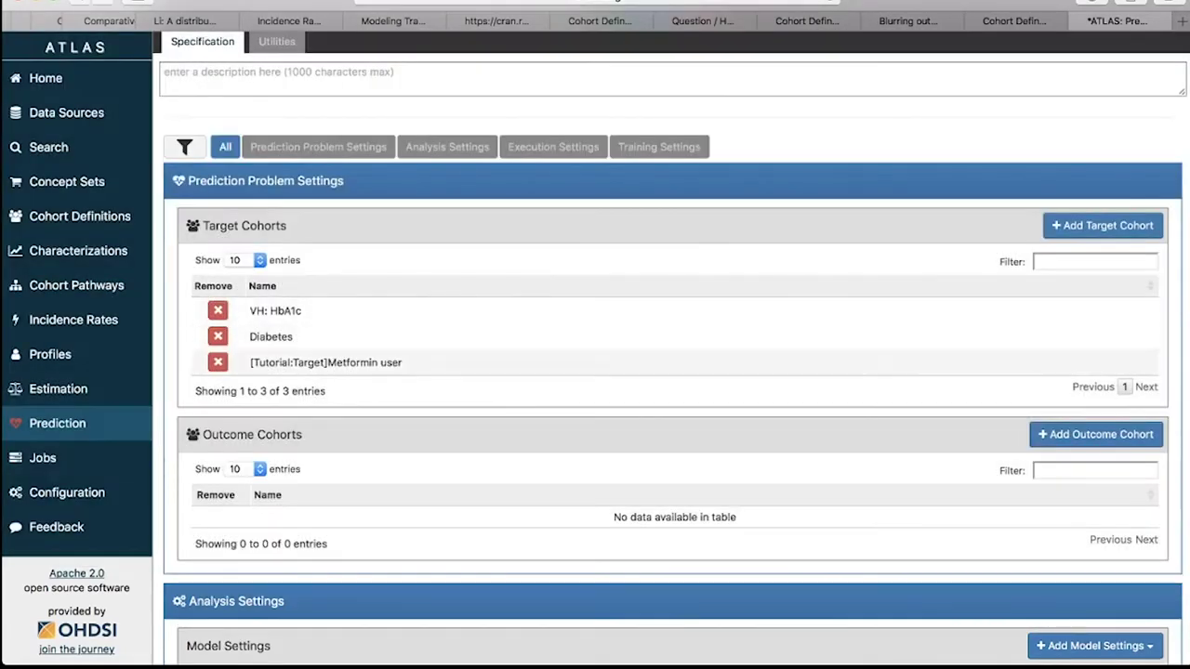
scroll(670, 372, down, 2)
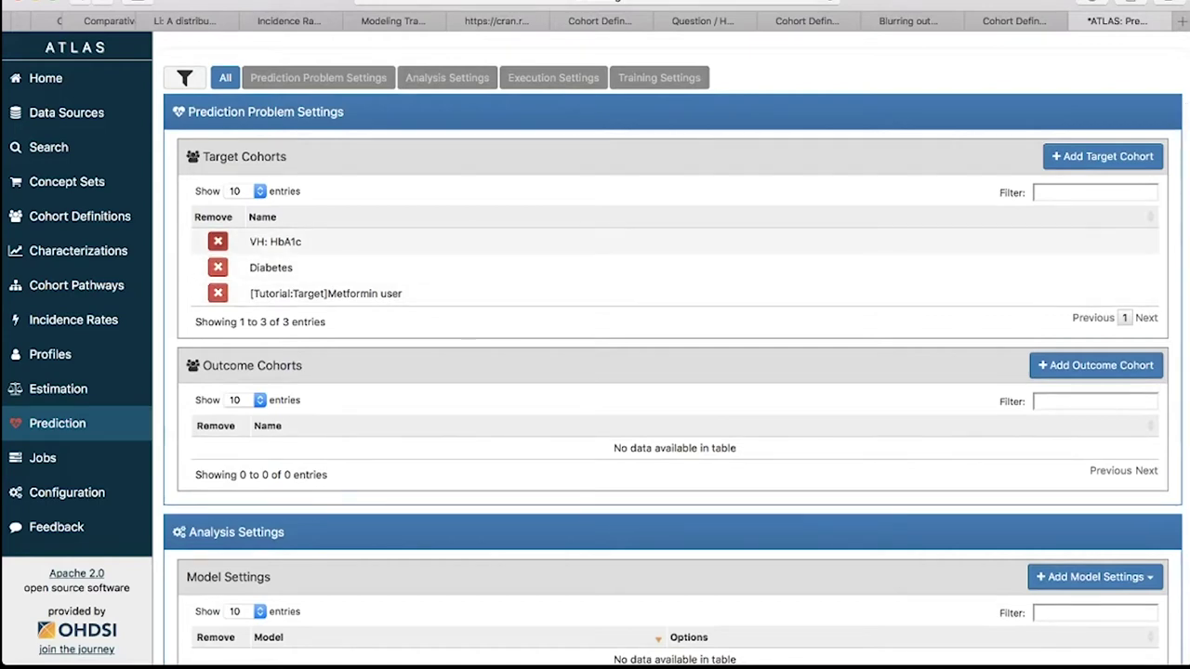
click(217, 241)
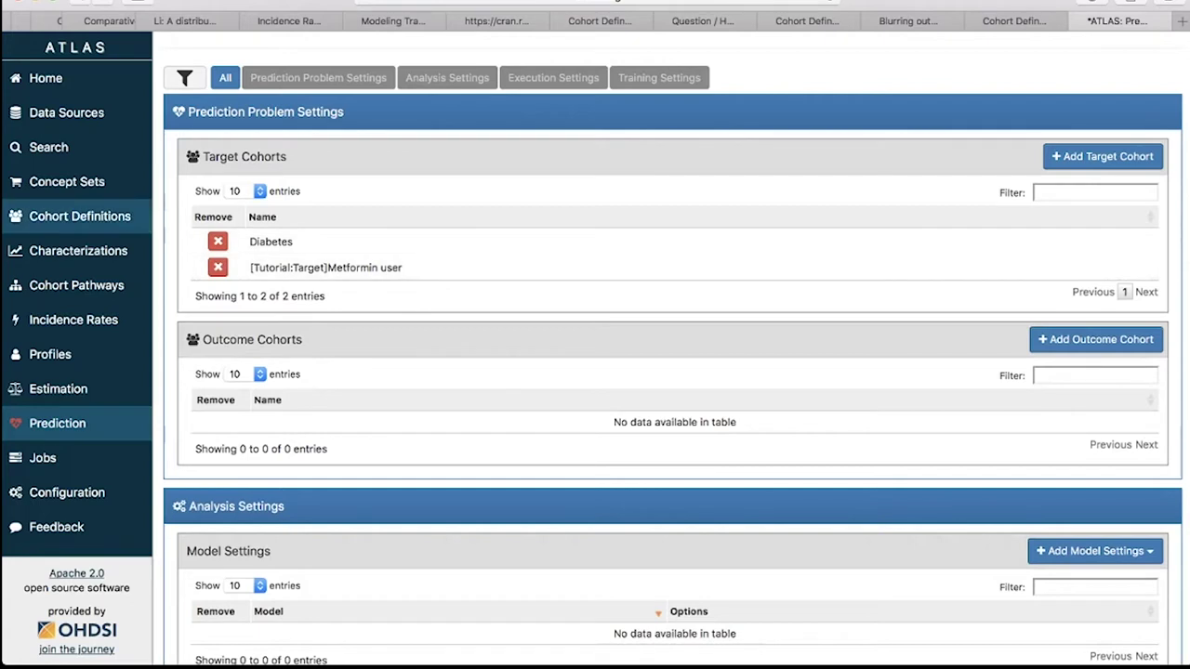
Step: Add the Acute Kidney Injury cohort as an outcome cohort of the prediction problem
scroll(672, 348, down, 1)
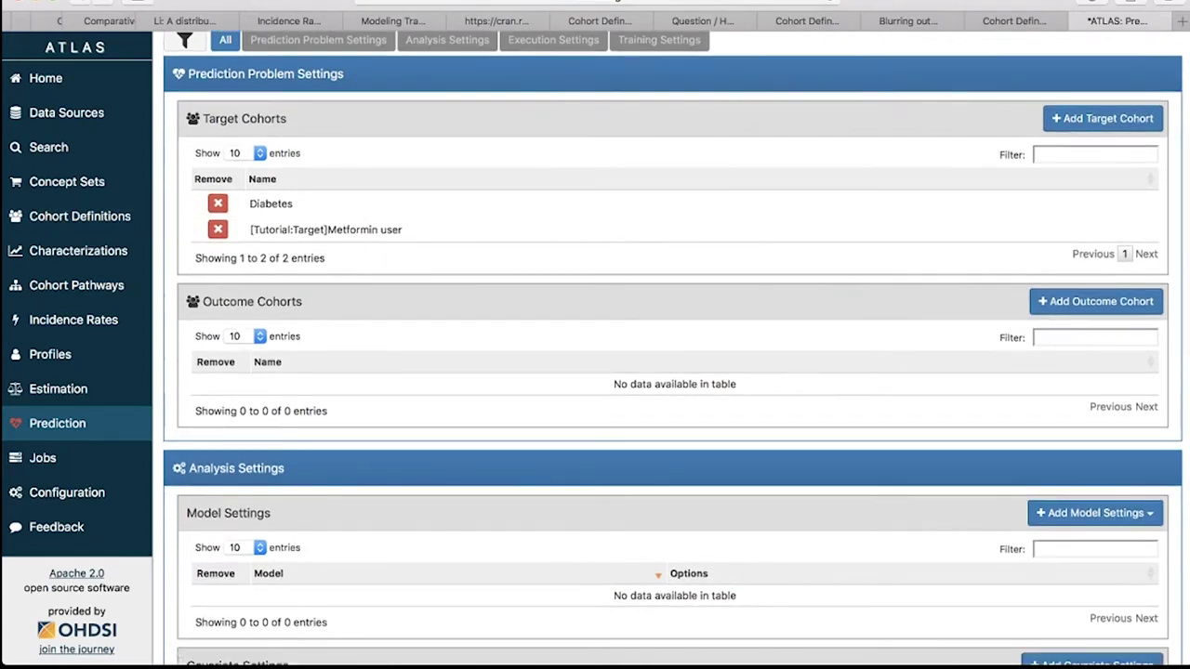
drag(303, 301, 202, 301)
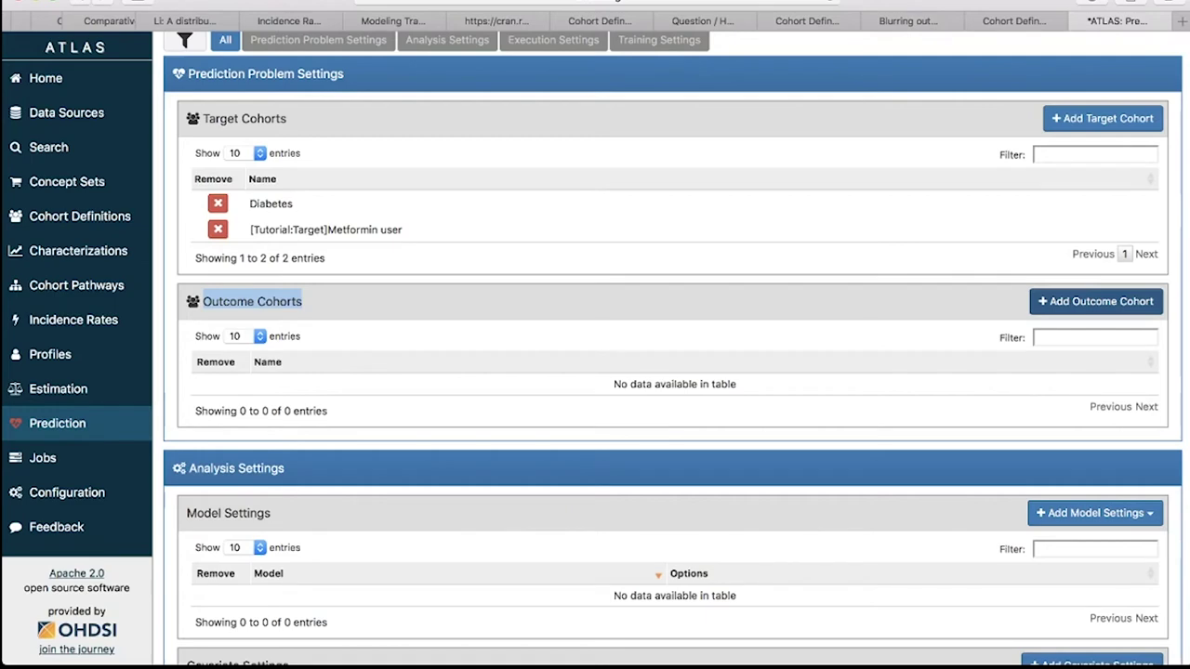
click(1096, 301)
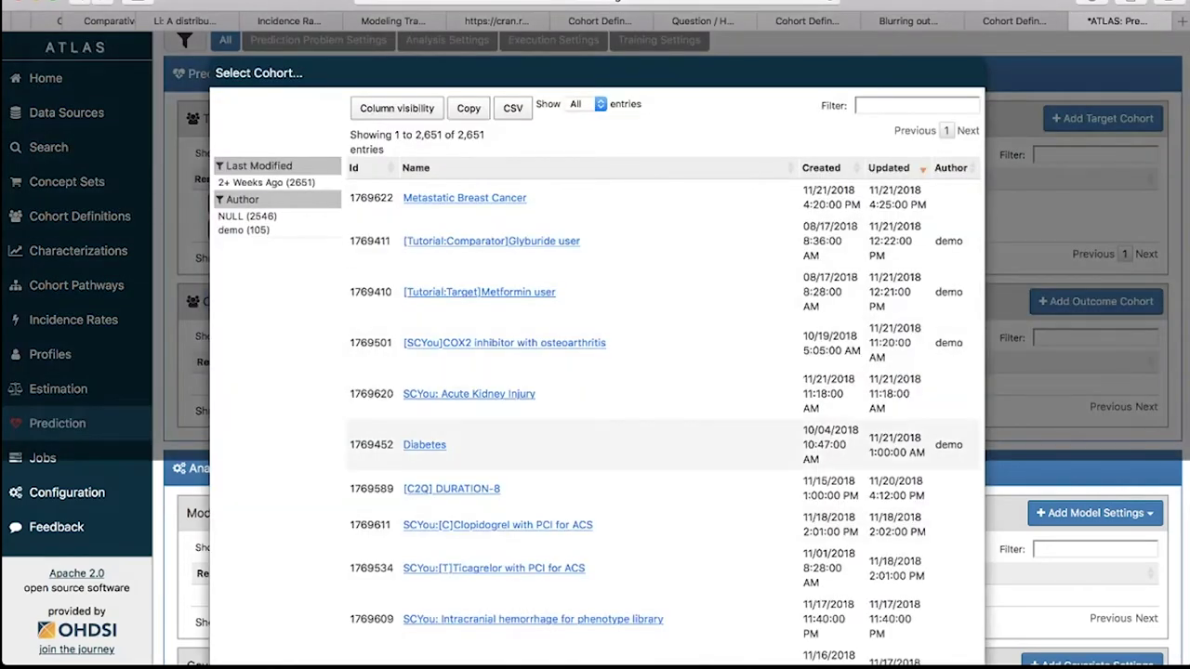
scroll(595, 398, down, 2)
scroll(595, 397, down, 1)
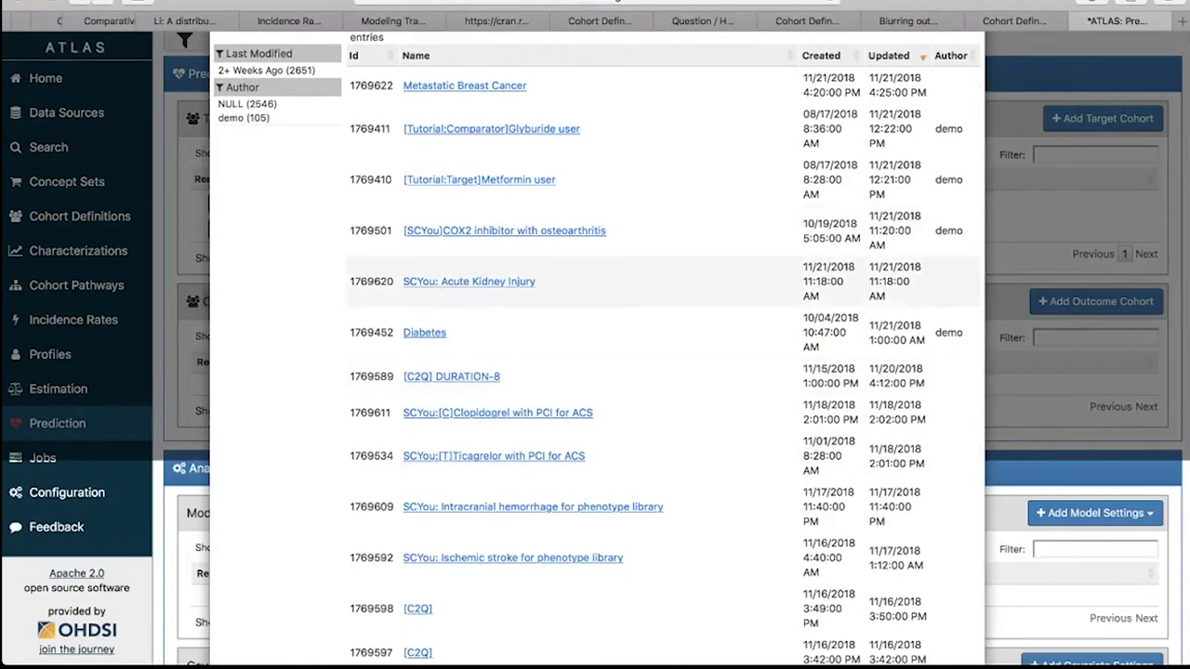
click(468, 281)
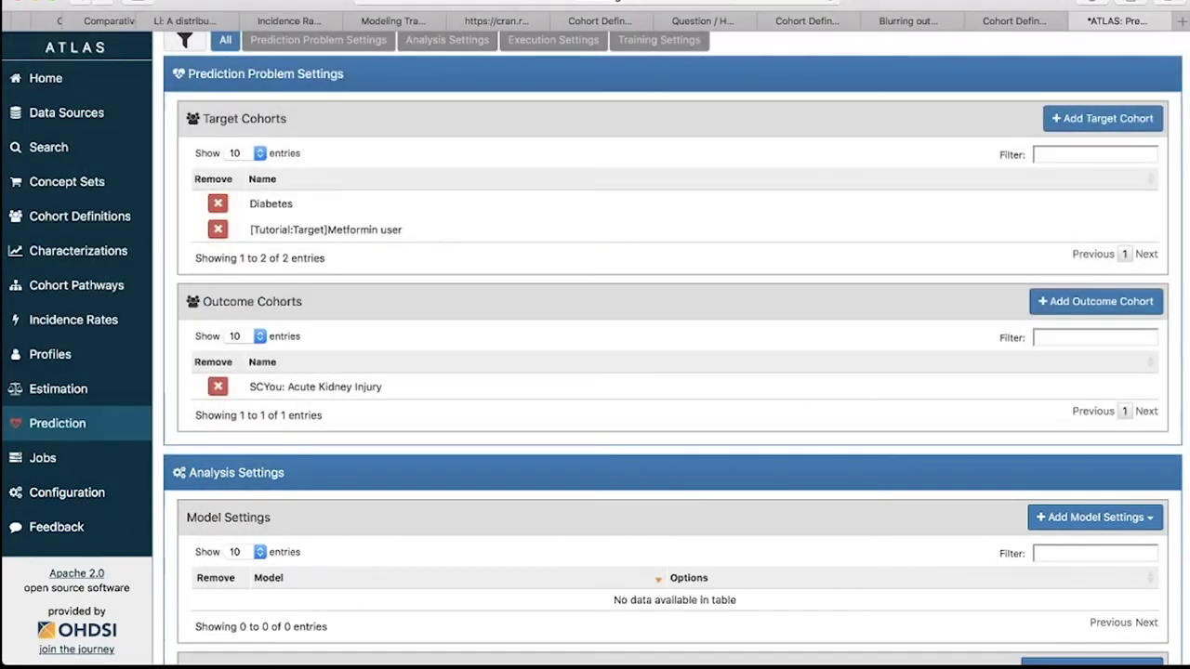
Step: Add the Ischemic stroke for phenotype library cohort as a second outcome cohort
click(1097, 301)
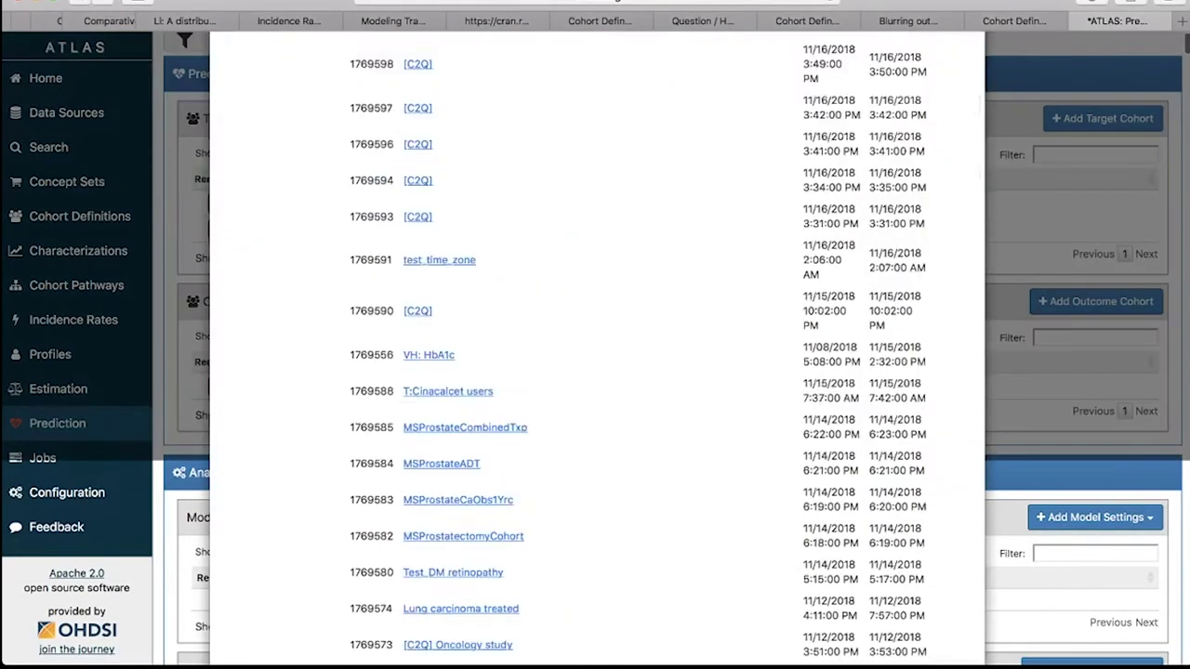
scroll(595, 441, down, 2)
scroll(595, 442, down, 2)
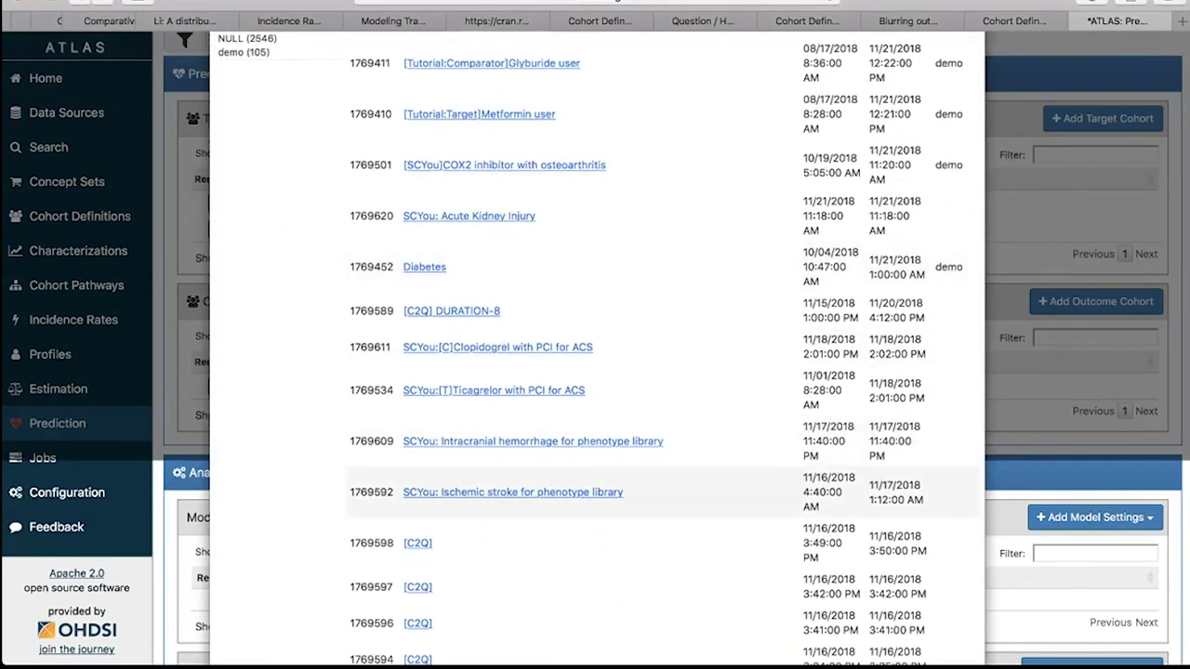
click(513, 492)
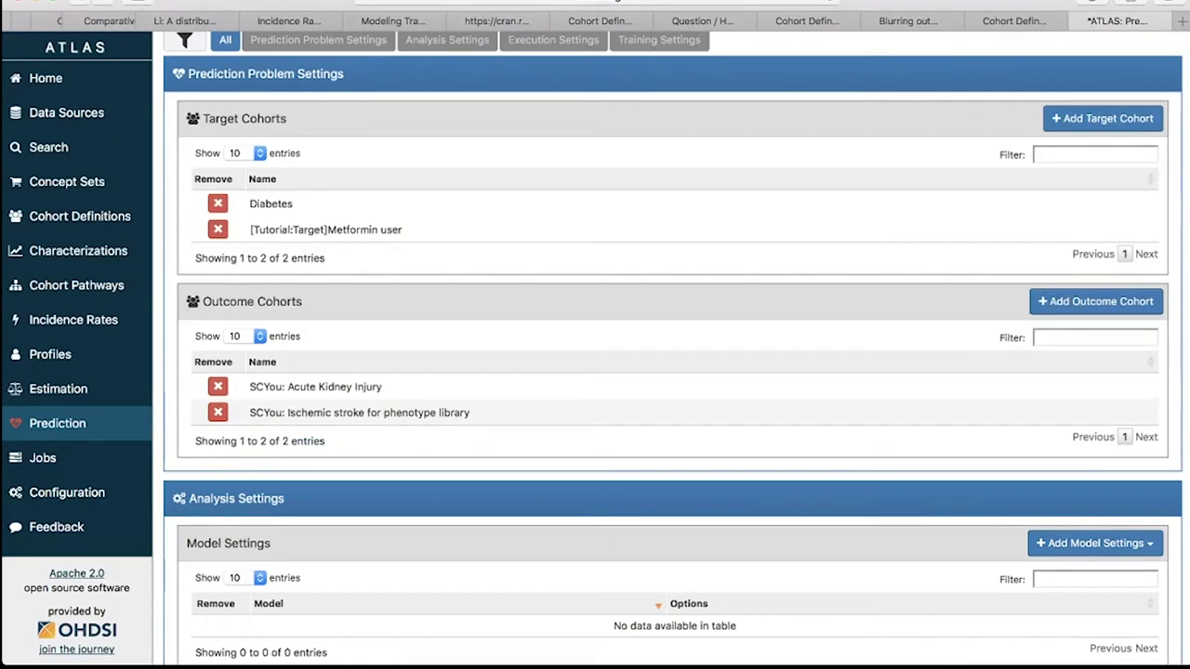
Step: Review the chosen cohorts and the model, covariate and population sections of the analysis settings
scroll(670, 354, down, 3)
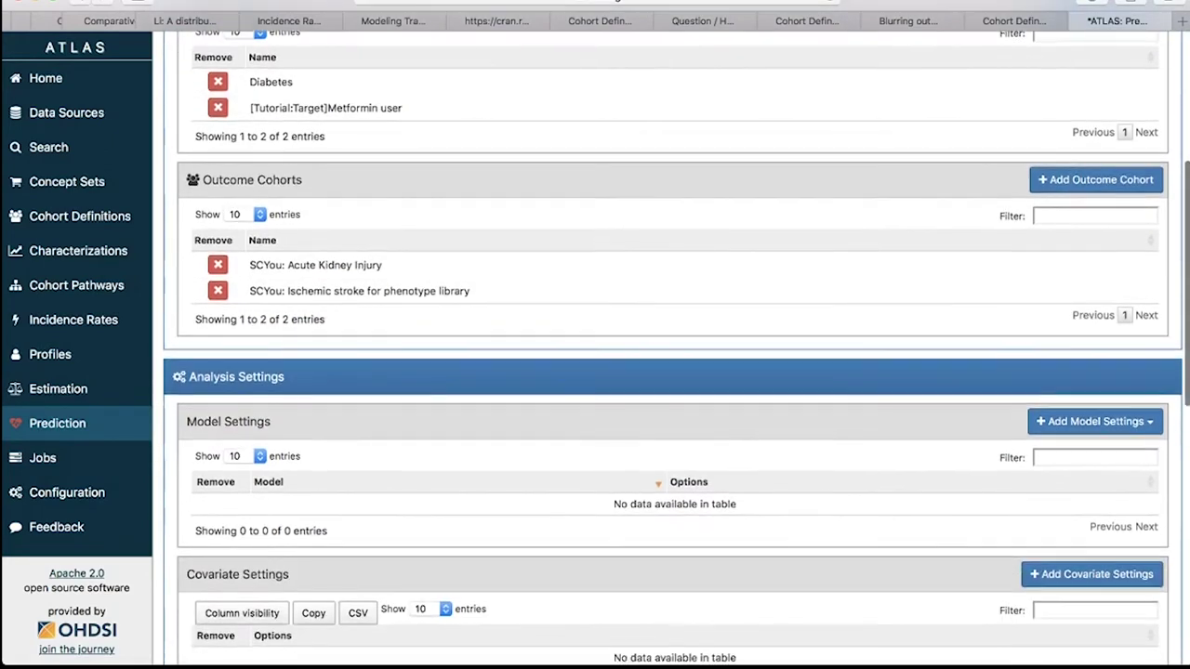
scroll(669, 353, up, 3)
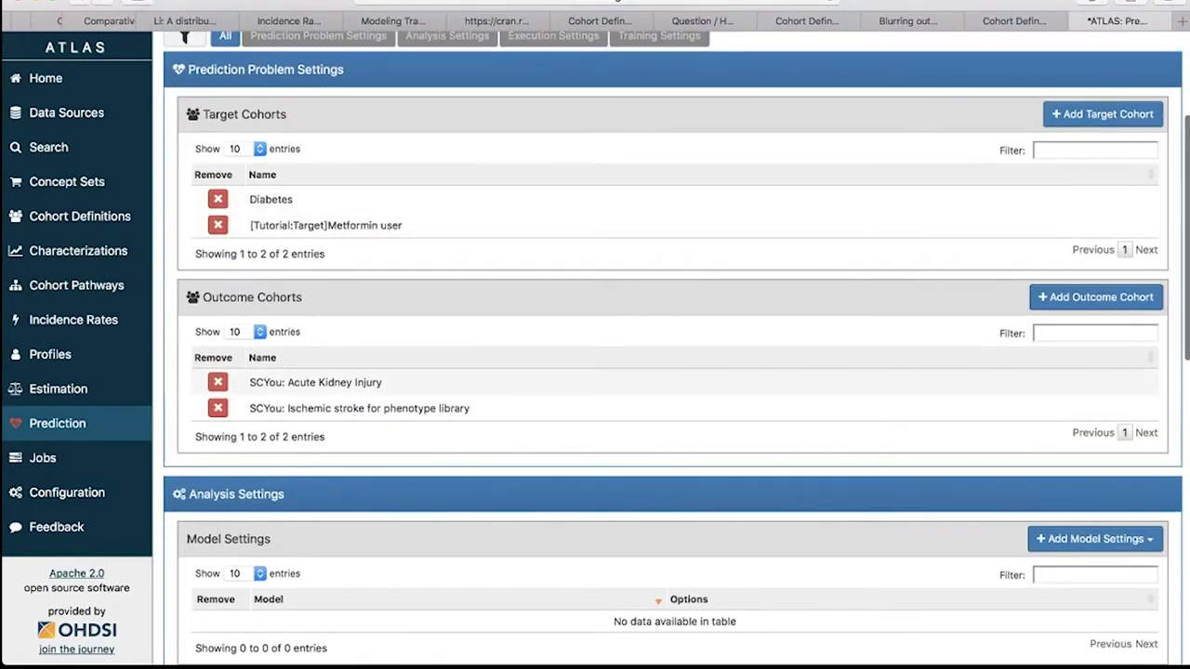
scroll(669, 354, down, 6)
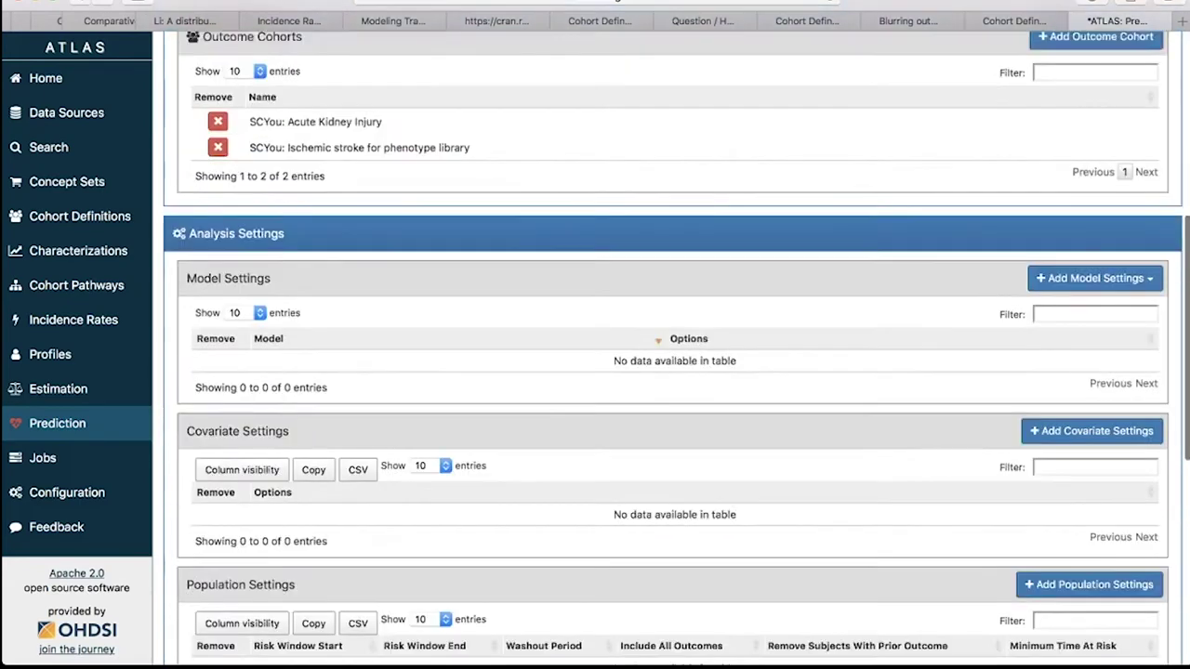
scroll(669, 353, down, 3)
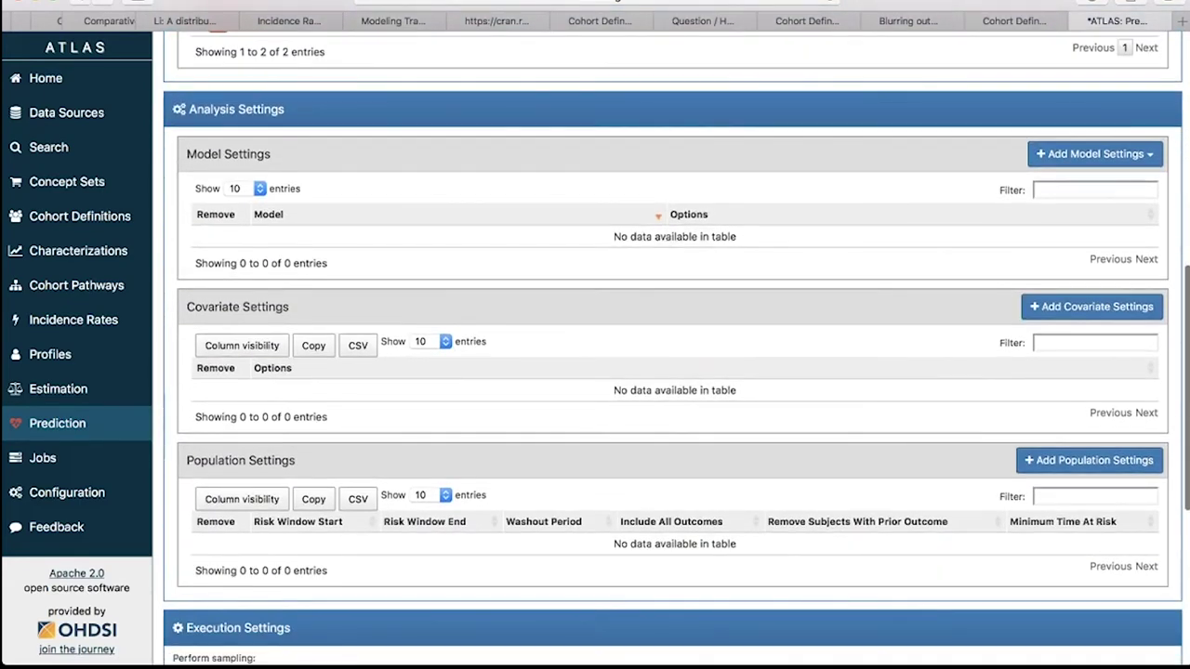
drag(271, 154, 186, 154)
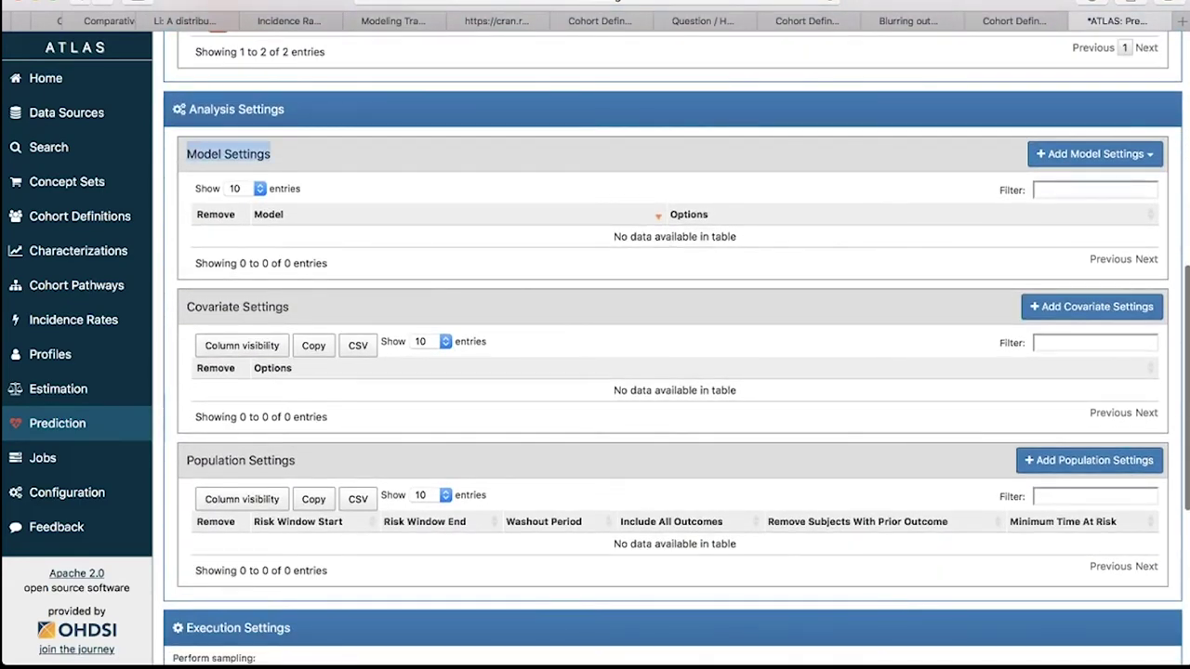
drag(290, 307, 186, 306)
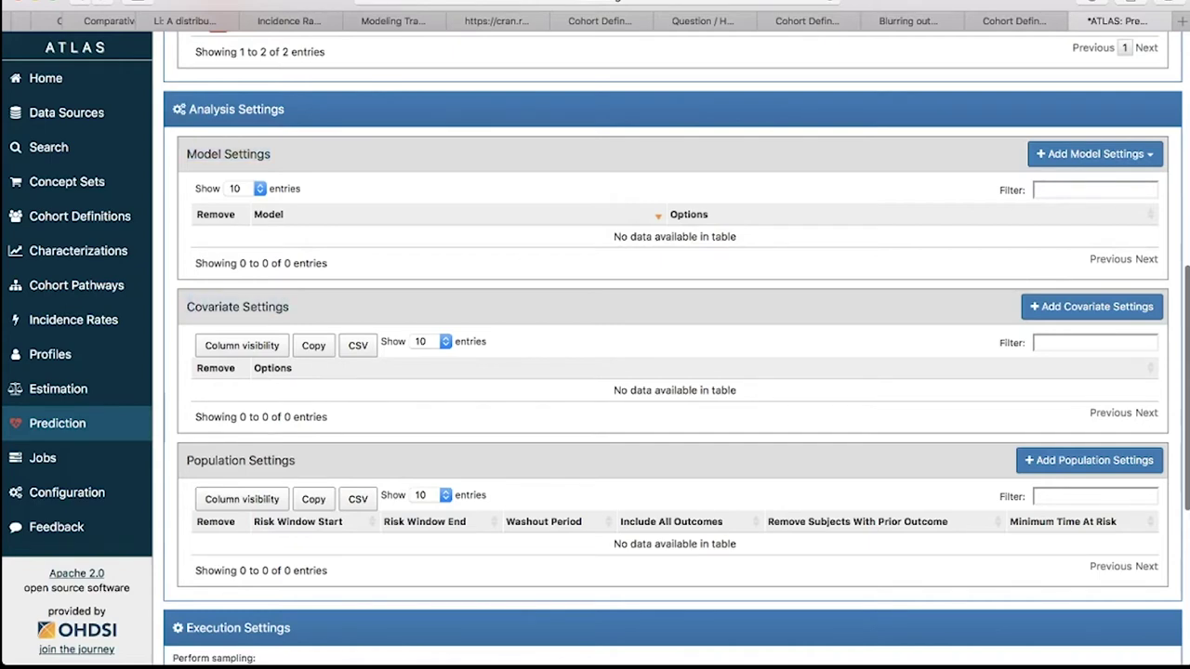
Step: Add a Lasso Logistic Regression model to the analysis settings, keeping its default starting value of 0.01
drag(295, 460, 185, 461)
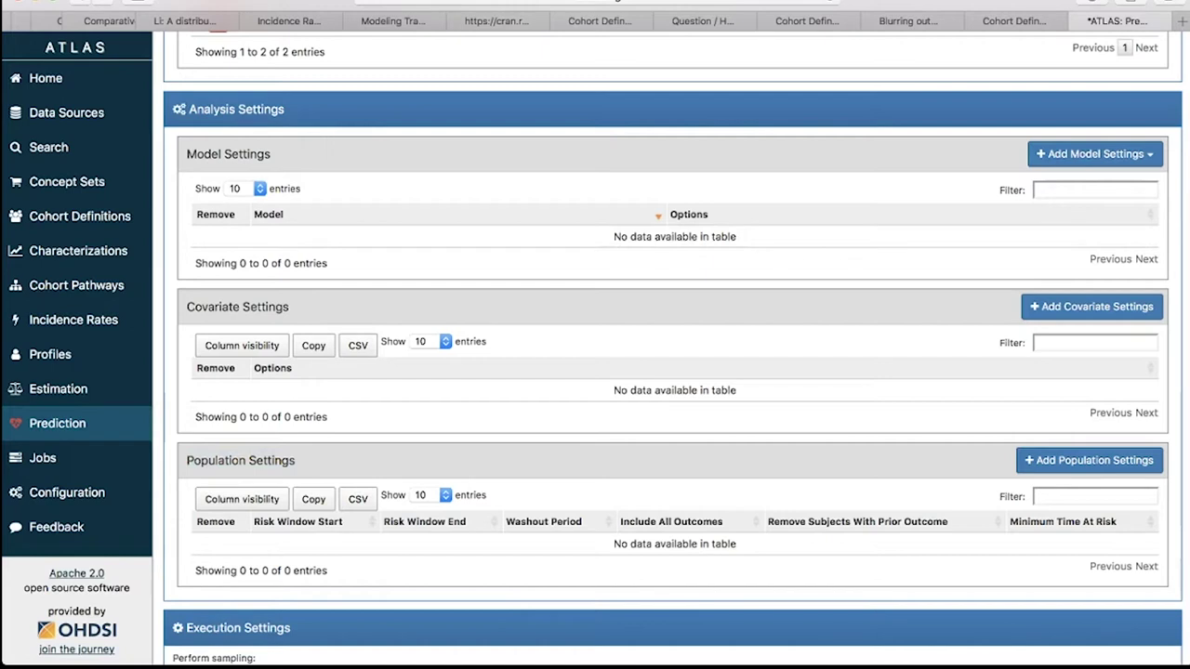
drag(185, 154, 272, 155)
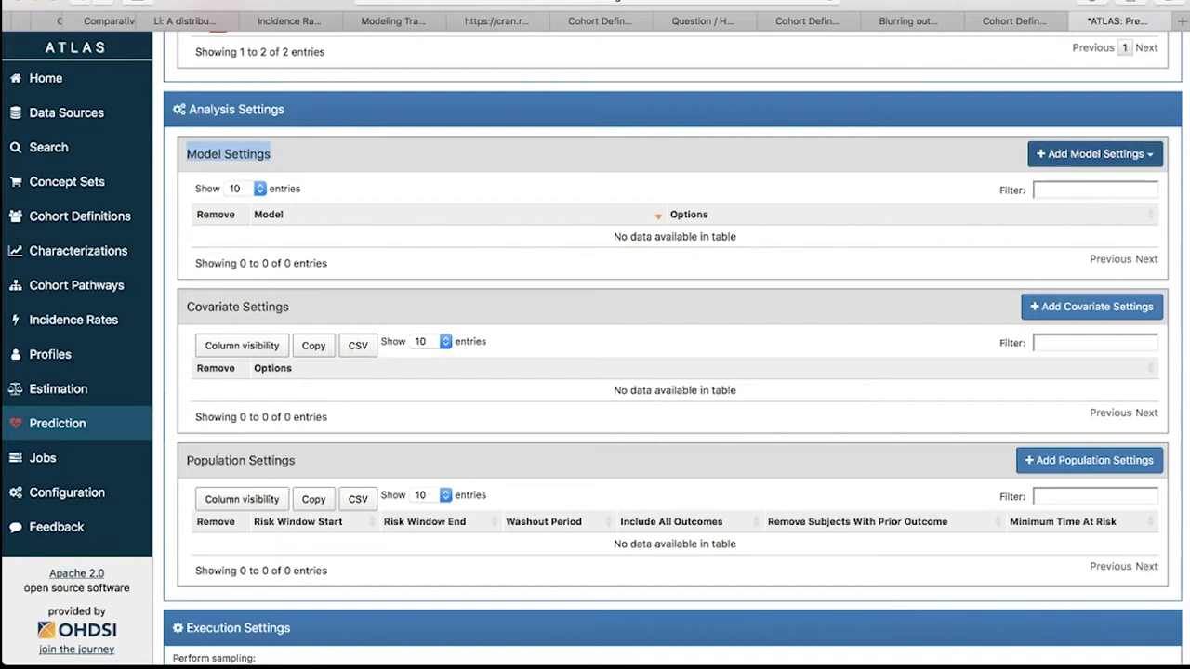
click(1095, 153)
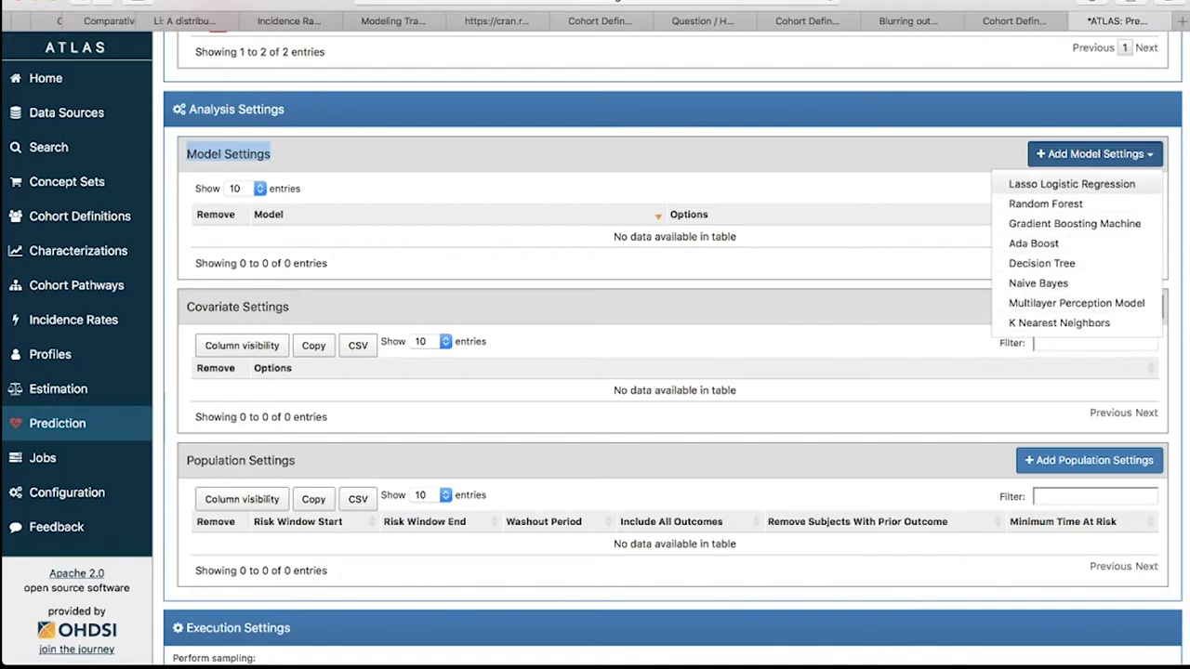
click(1072, 183)
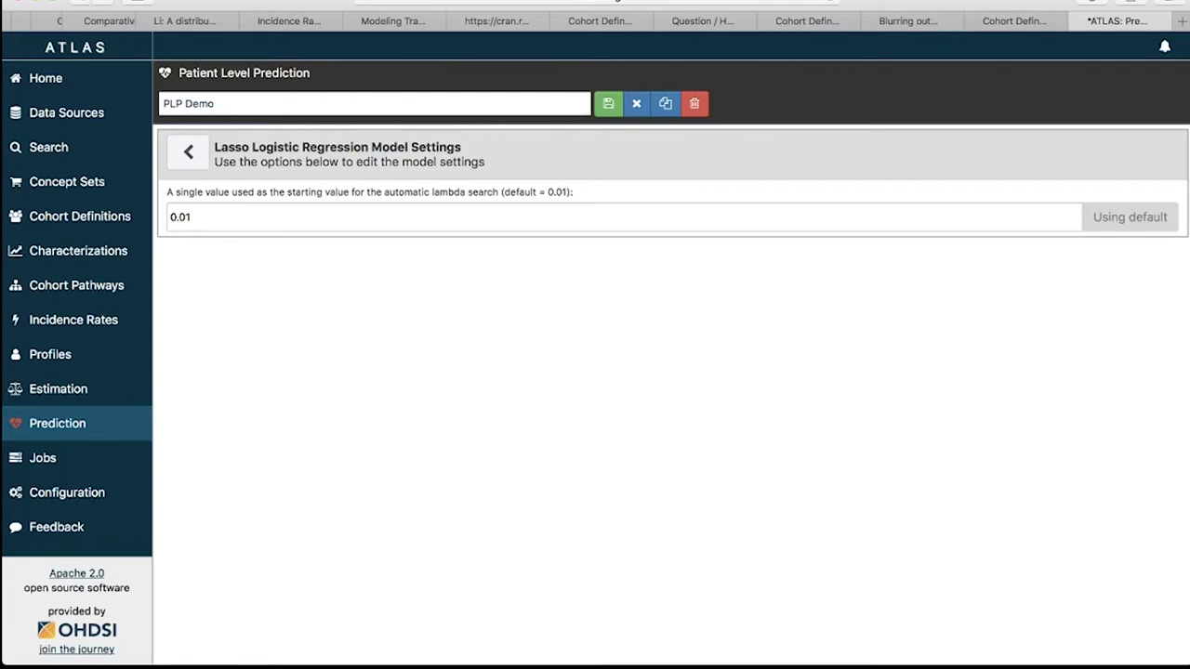
Step: Add a Random Forest model with maximum interactions 4,10,17,2 and number of features per tree -1,100
scroll(669, 372, down, 10)
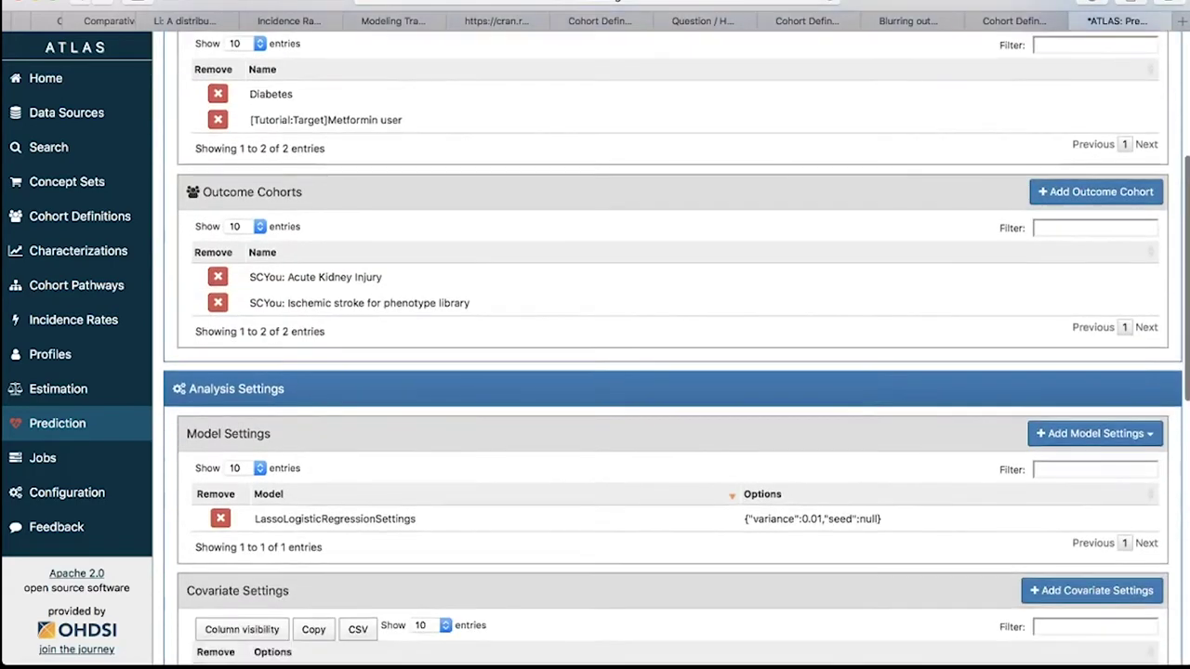
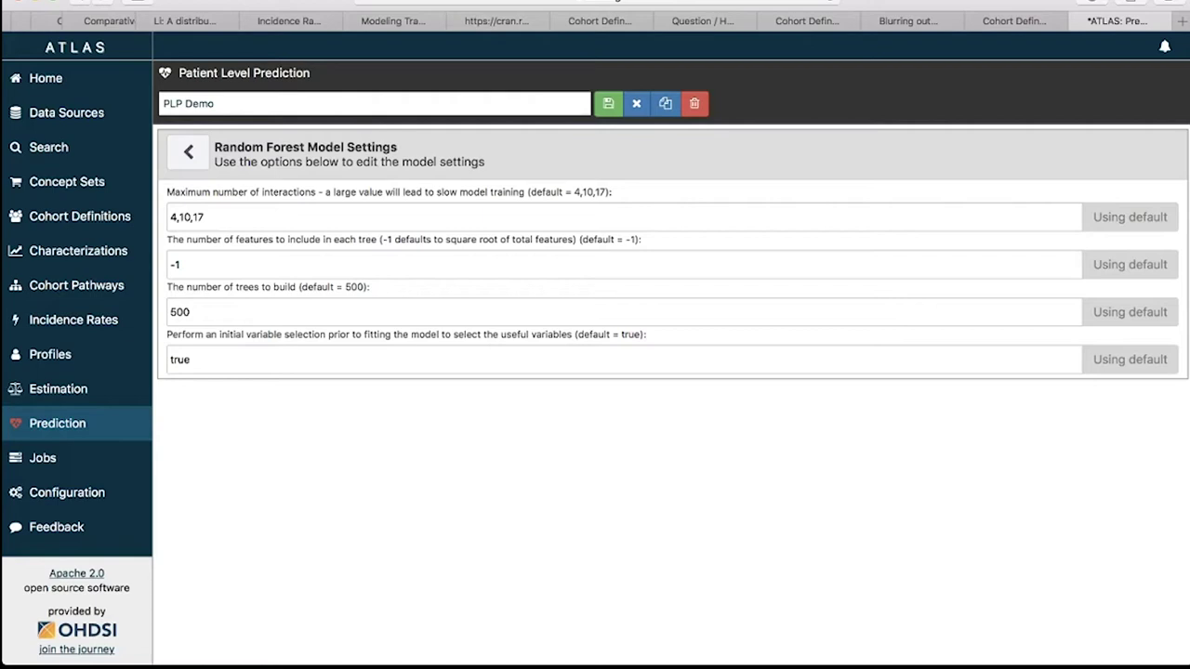
click(204, 216)
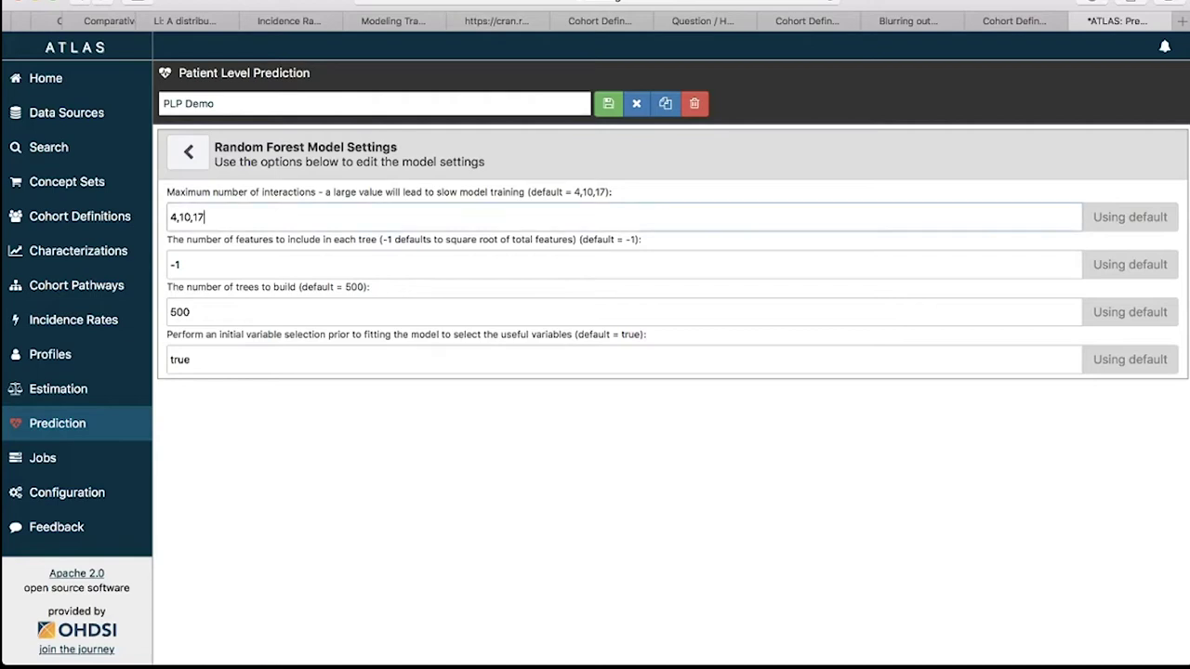
text(,2)
click(182, 264)
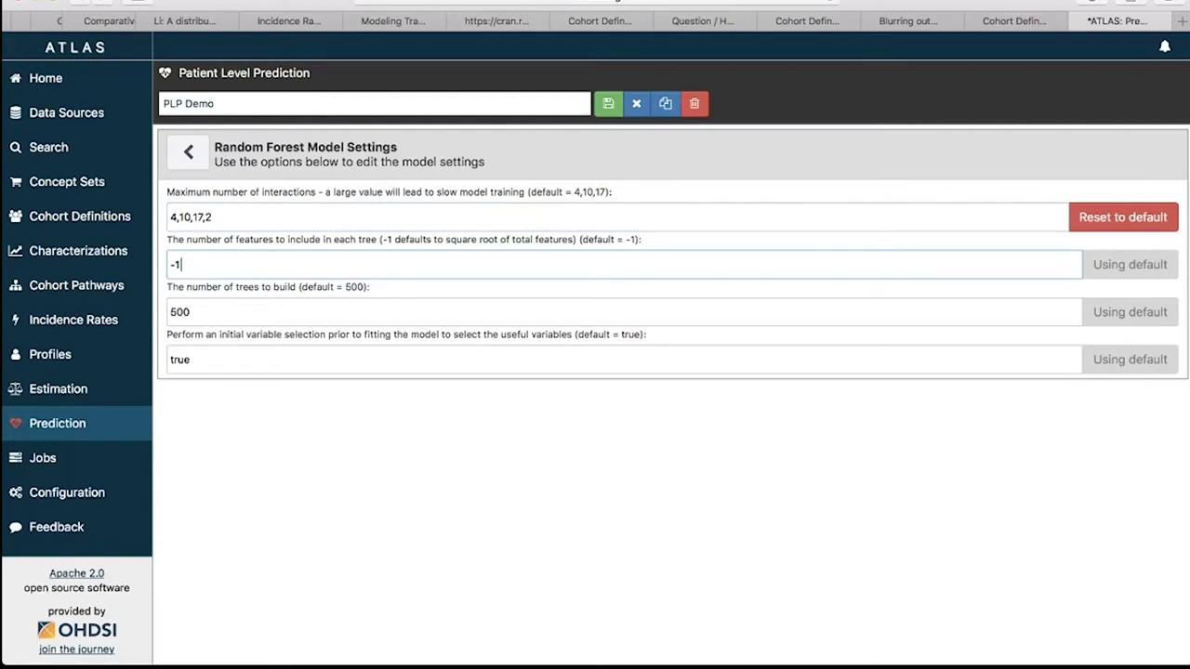
text(,100)
Step: Set the Random Forest's number of trees to 5000,1000 and its initial variable selection to true,false
click(191, 313)
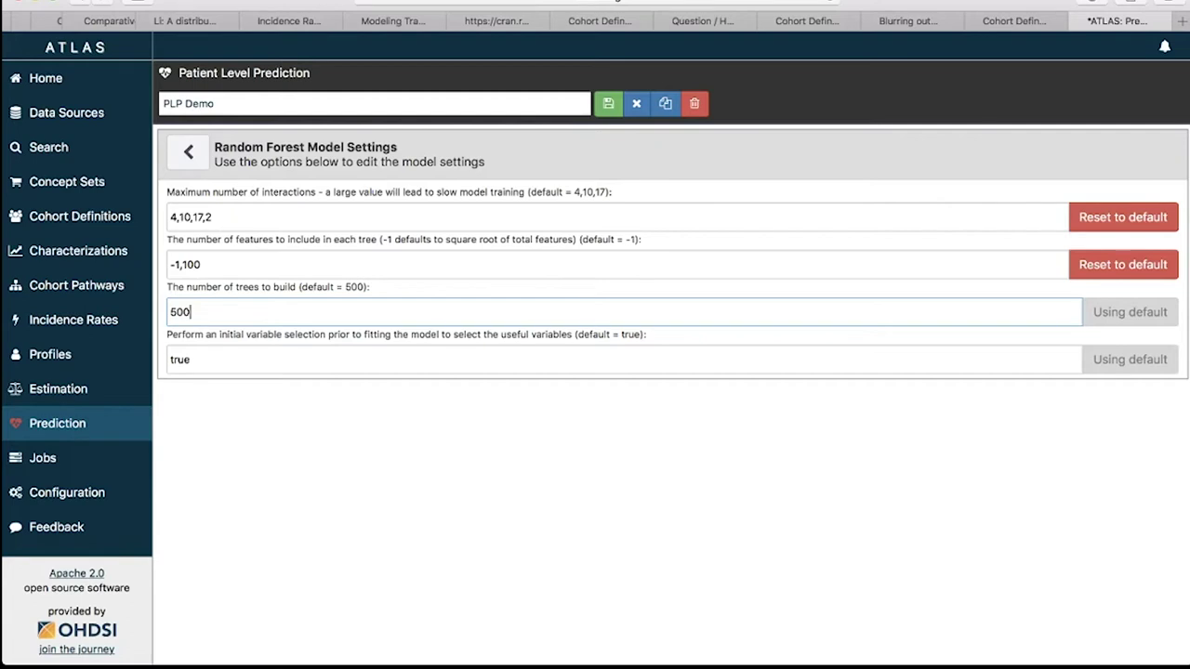
text(0,1000)
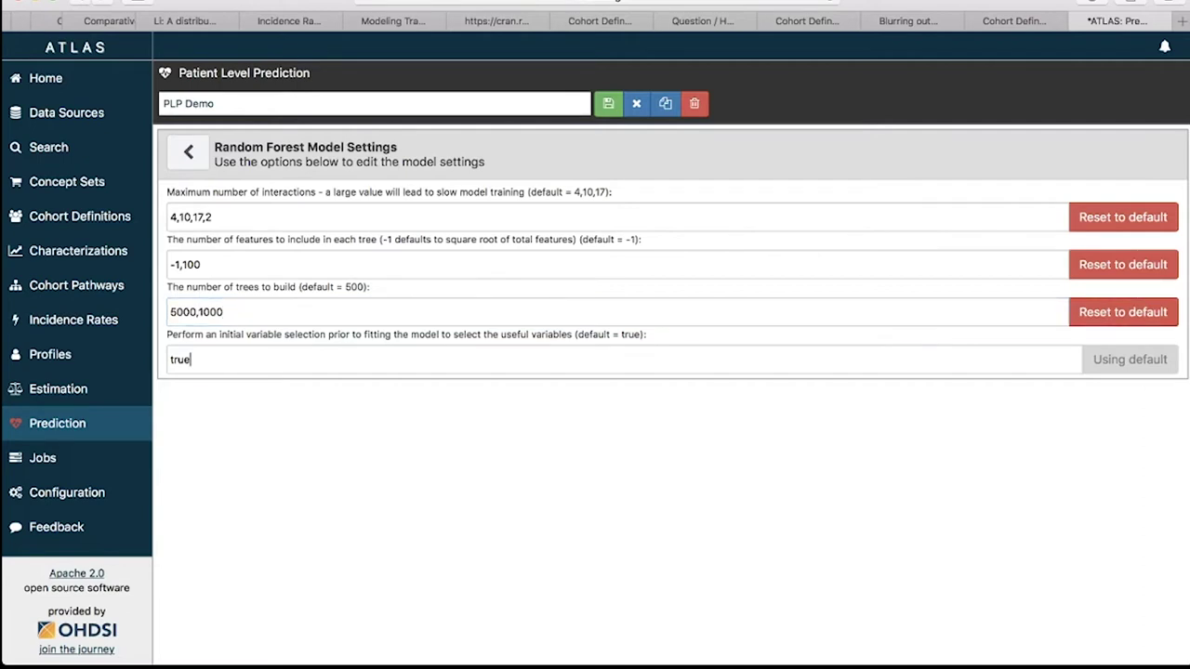
text(,false)
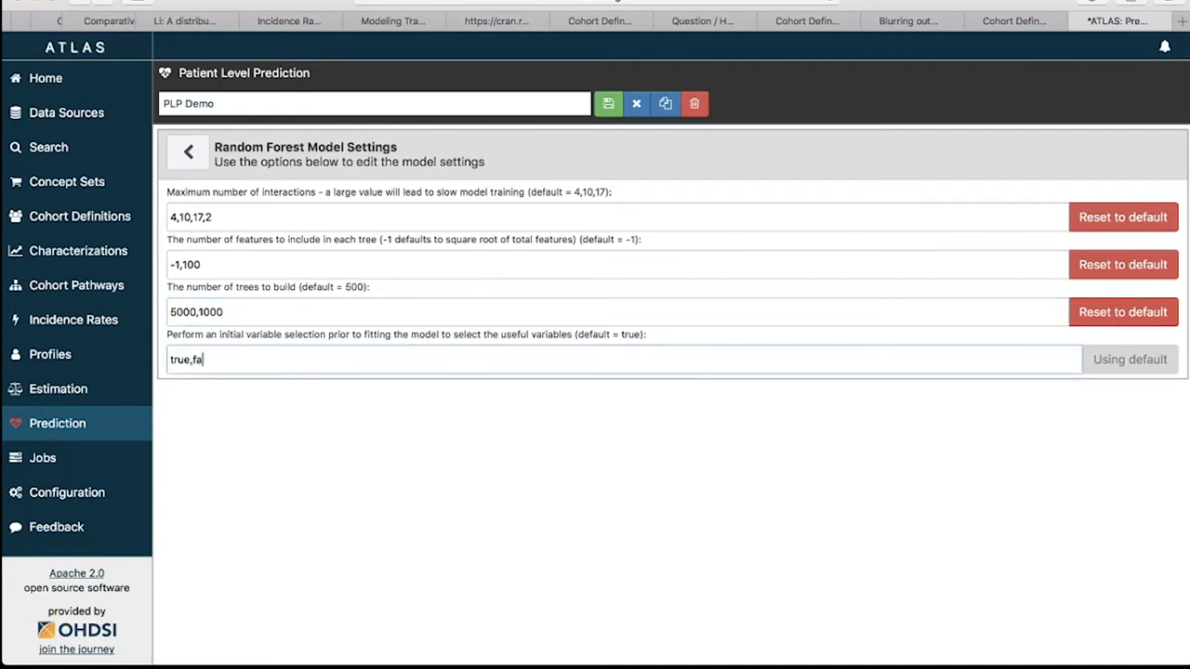
click(193, 360)
key(BackSpace)
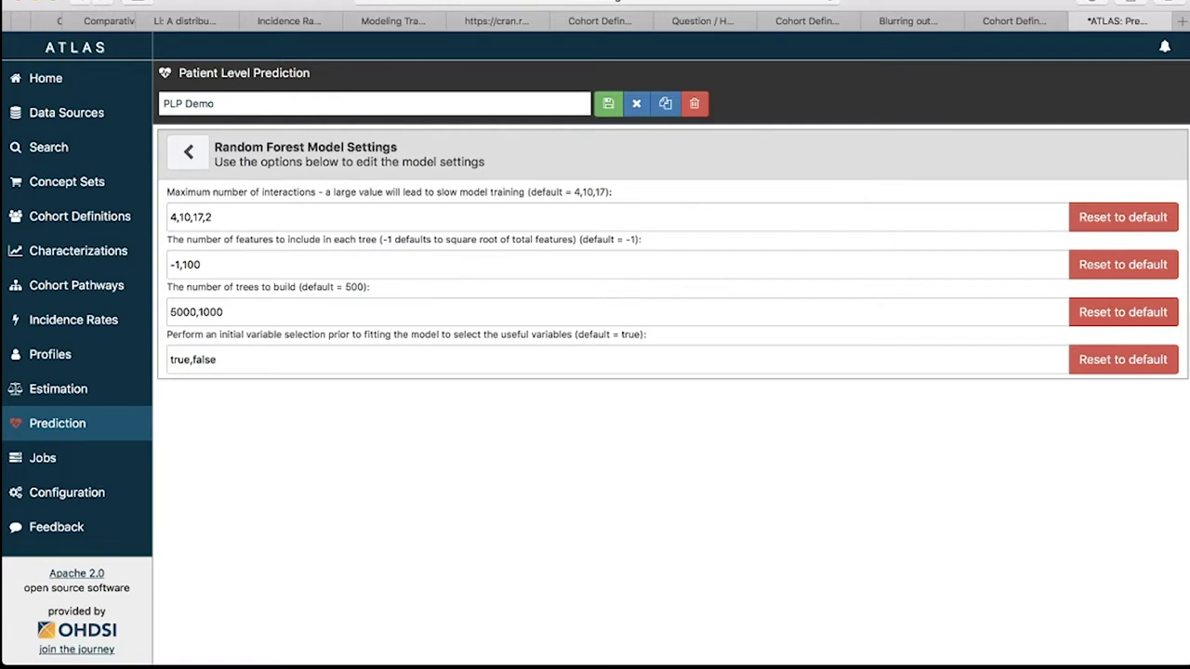
Step: Add a Gradient Boosting Machine model and set its number of trees to build to 10,100,500
scroll(669, 371, down, 5)
scroll(669, 372, down, 3)
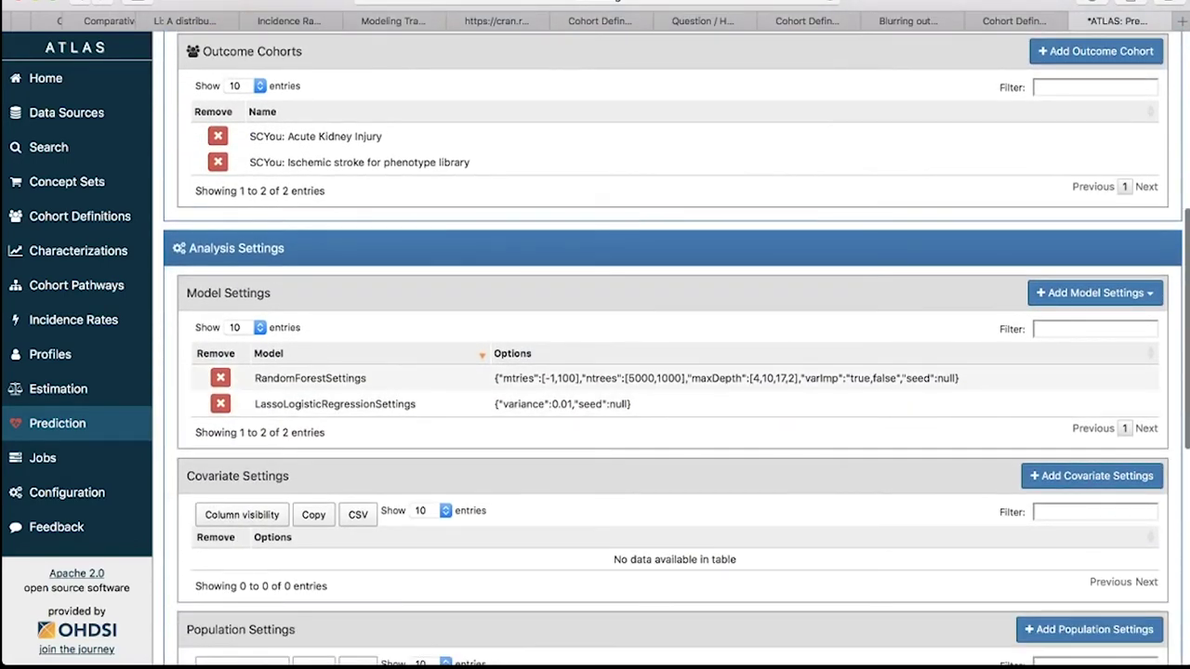
click(1095, 292)
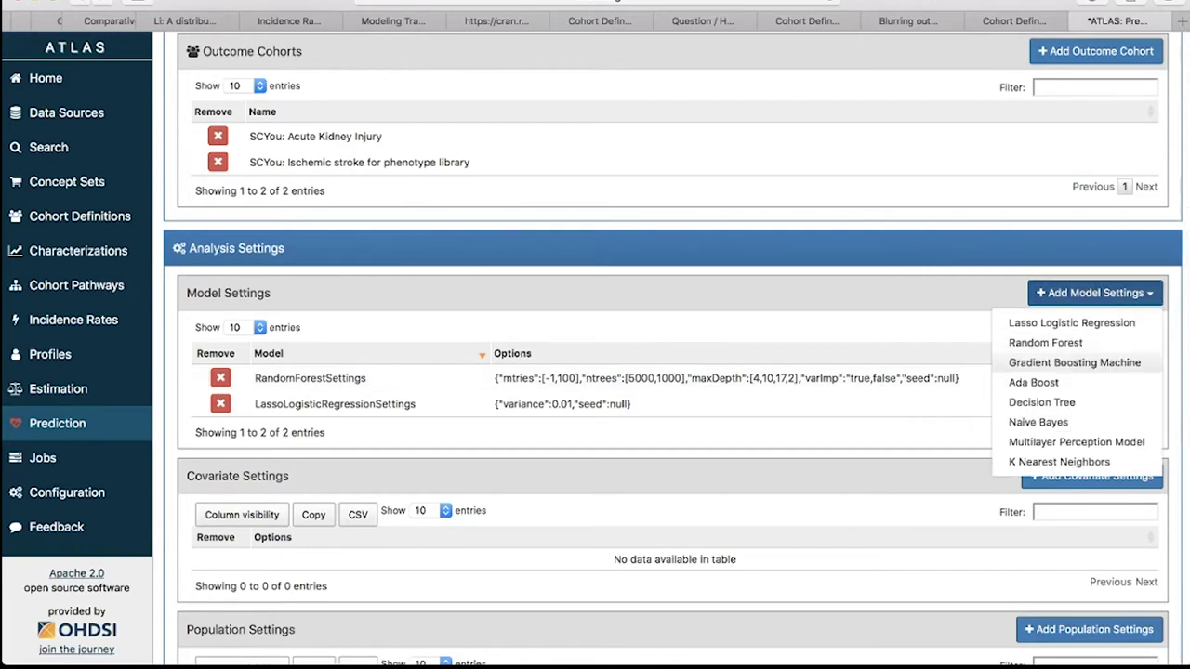
click(1073, 362)
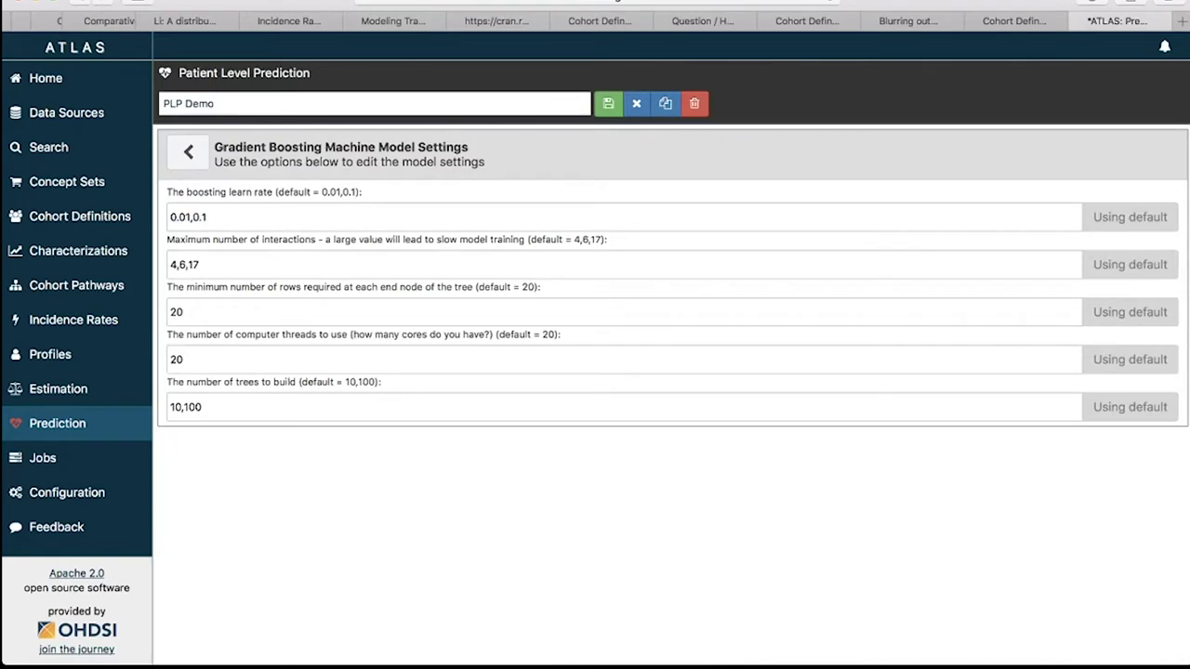
click(201, 406)
text(,5000)
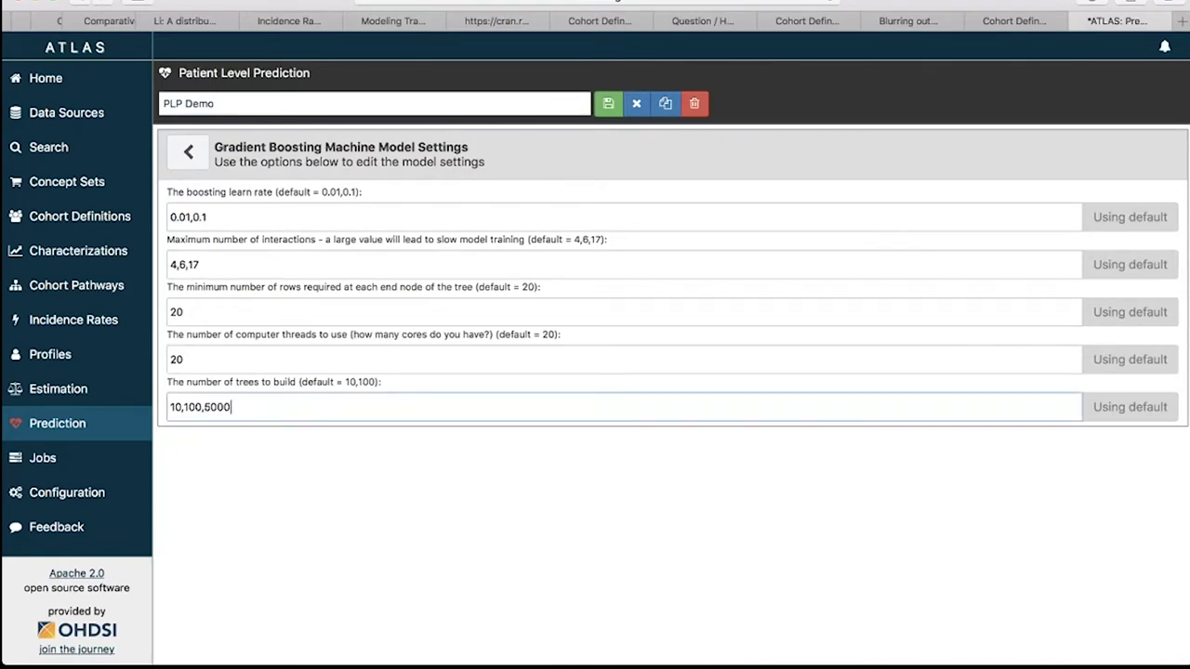
key(BackSpace)
Step: Set the Gradient Boosting Machine's minimum rows per end node to 20,2 and return to the specification
click(186, 359)
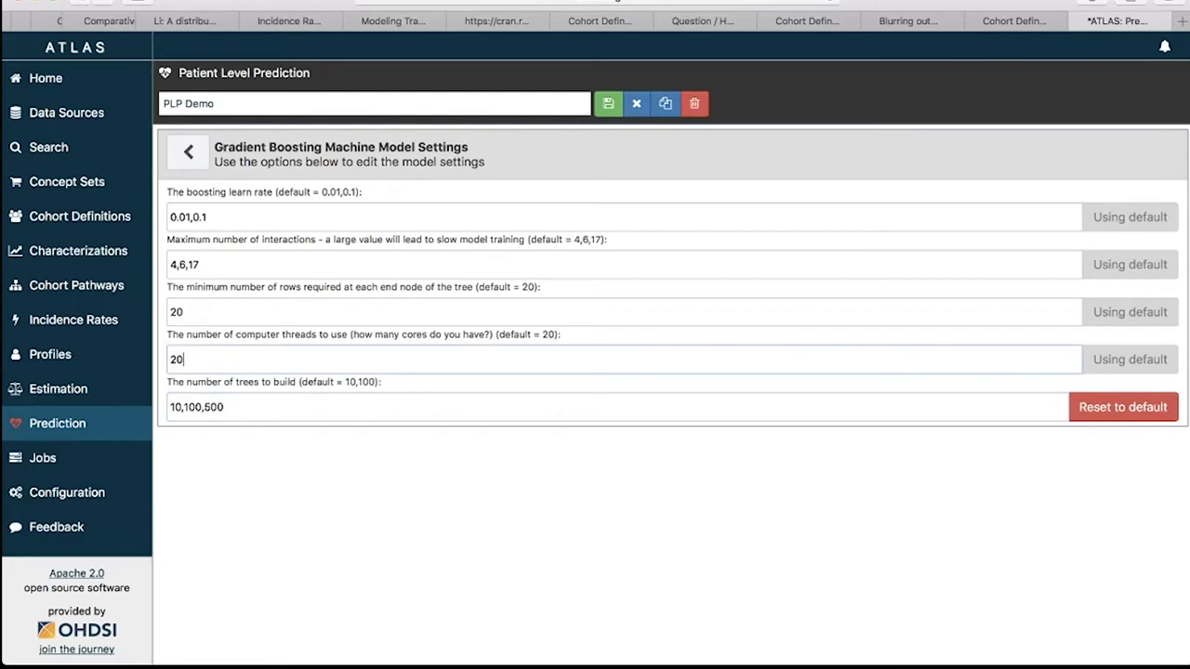
click(184, 311)
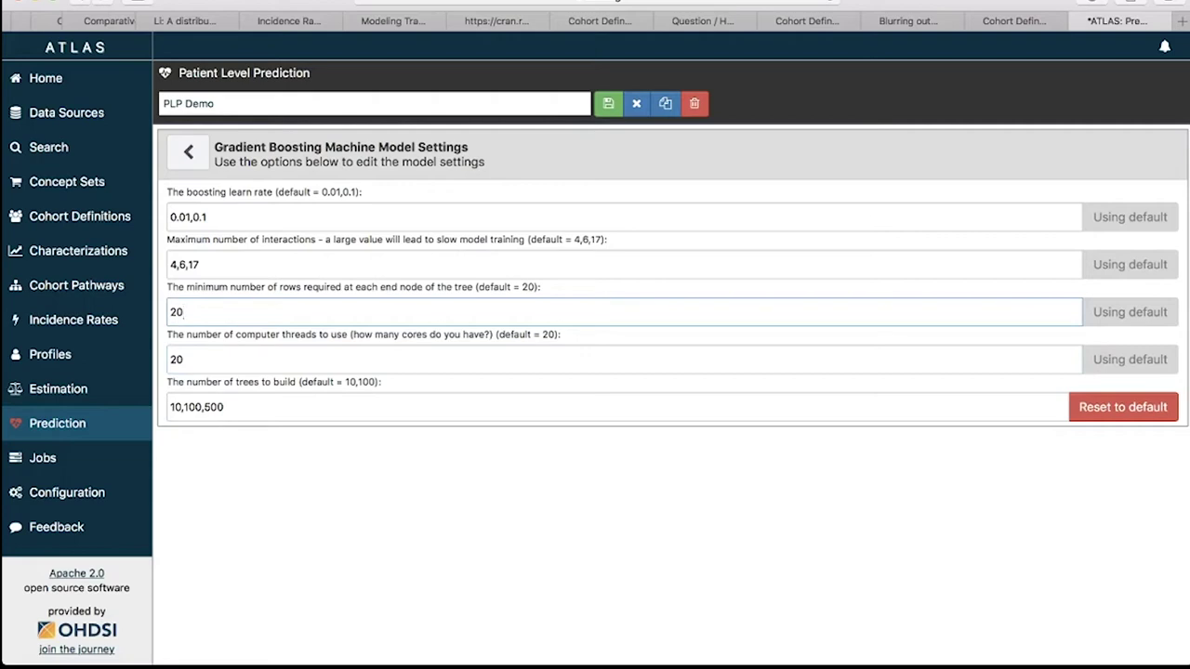
text(,2)
click(188, 151)
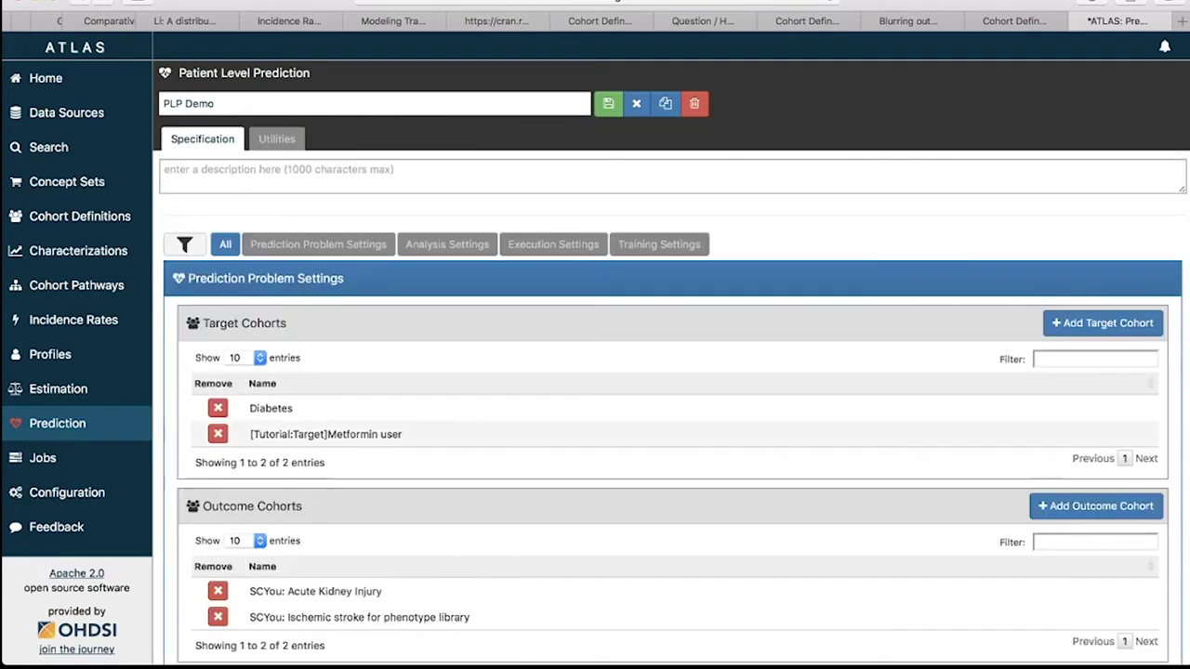
Step: Edit the Lasso Logistic Regression model so its starting value for the automatic lambda search is 0.001, and return to the specification
scroll(669, 372, down, 5)
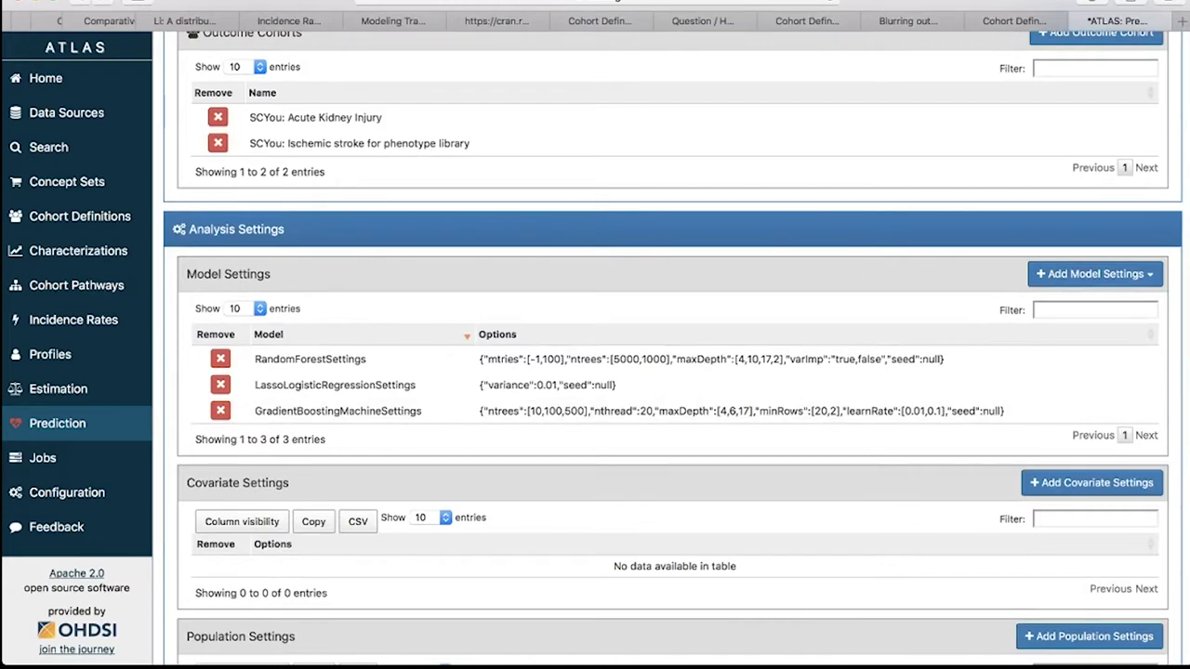
scroll(669, 372, down, 2)
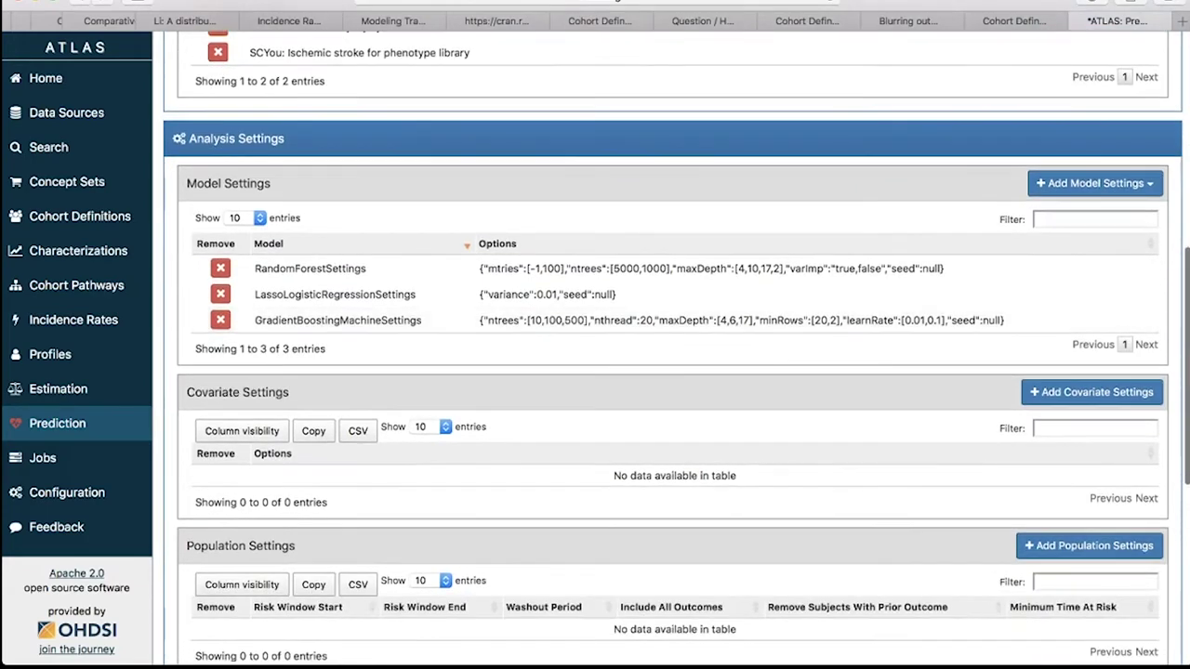
scroll(669, 372, down, 2)
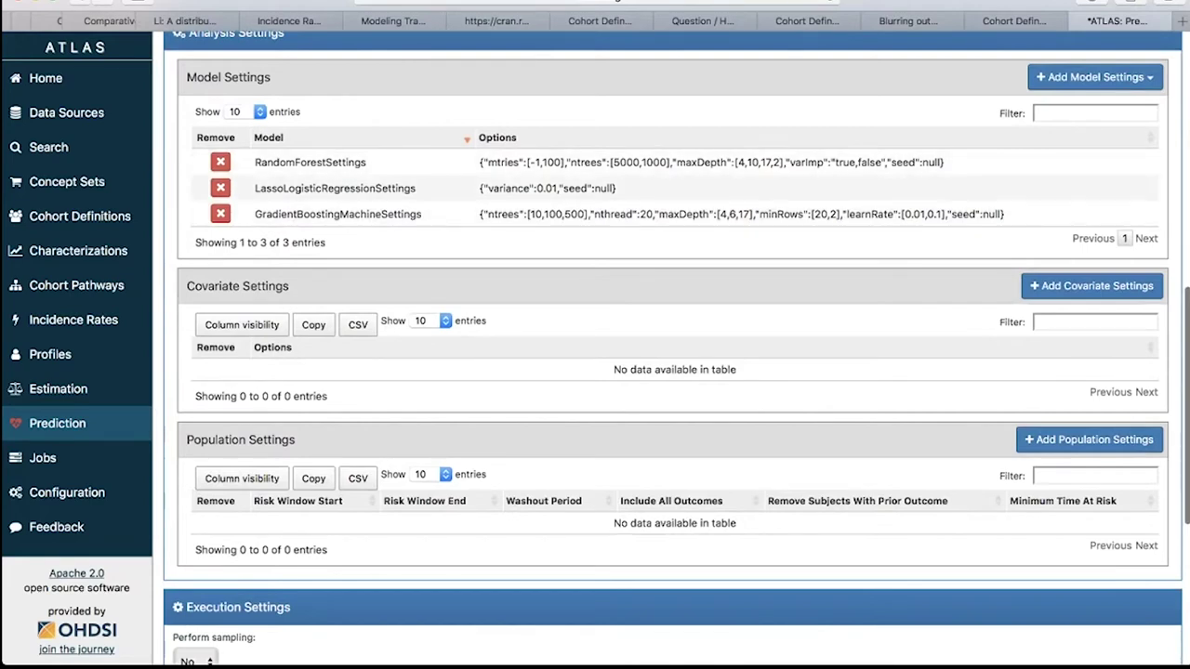
click(335, 188)
click(191, 216)
key(BackSpace)
text(01)
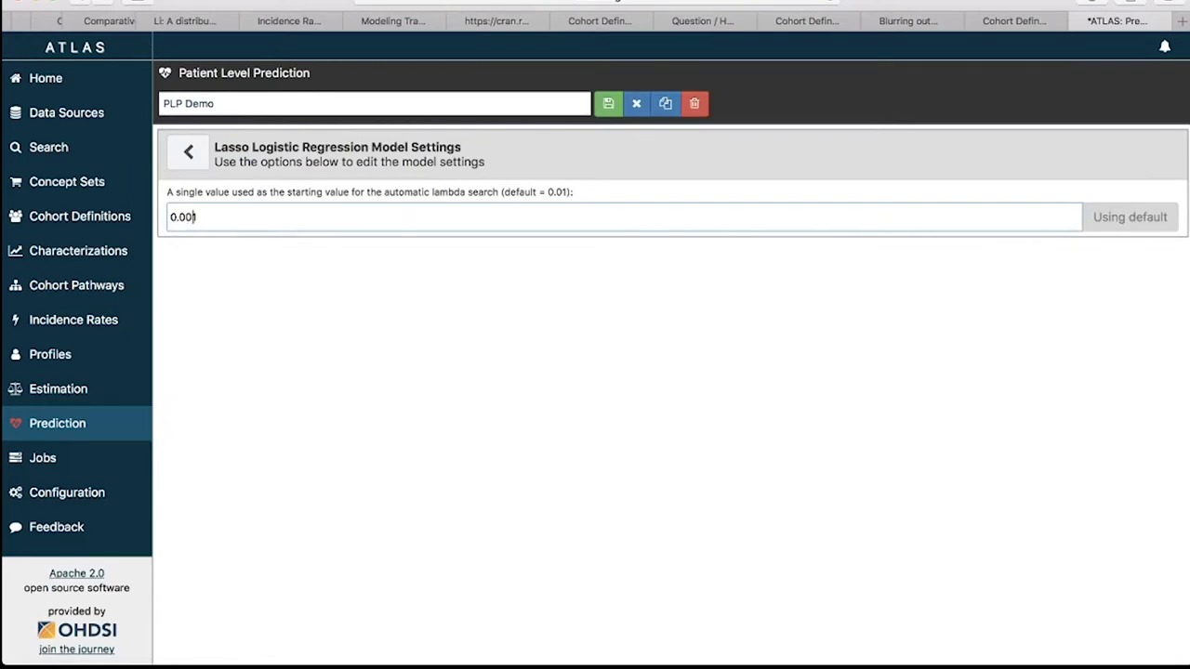
click(188, 152)
Step: Add new covariate settings to the analysis and review the demographic and time bound covariate options
scroll(670, 372, down, 5)
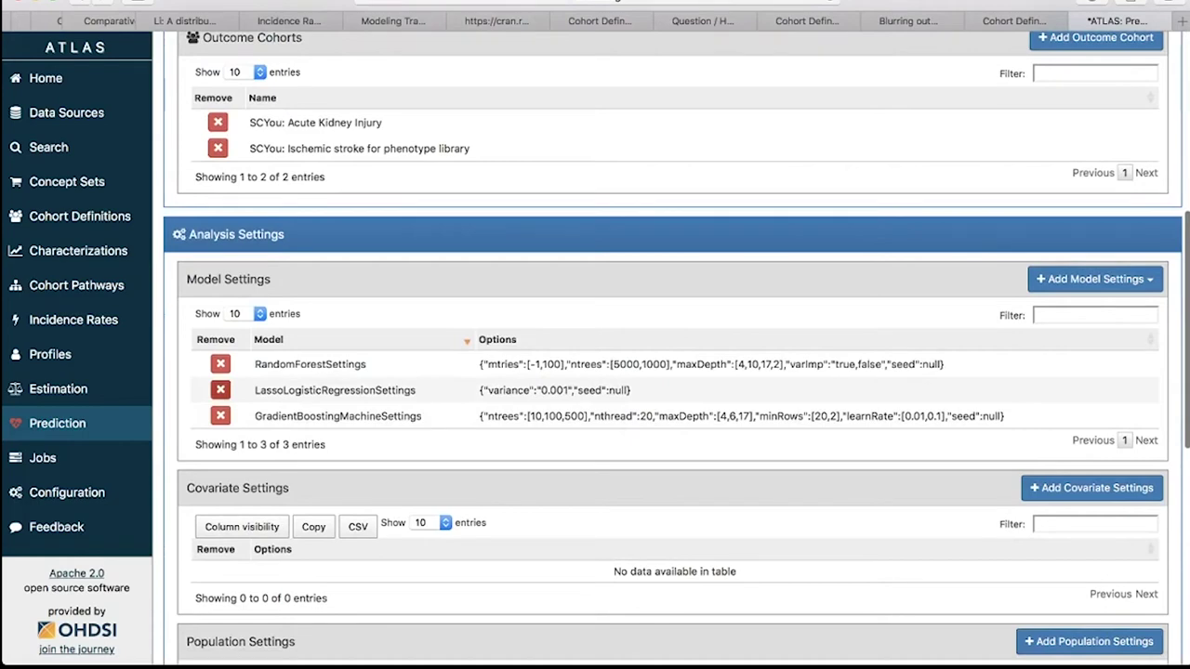
scroll(595, 371, down, 2)
scroll(595, 372, down, 2)
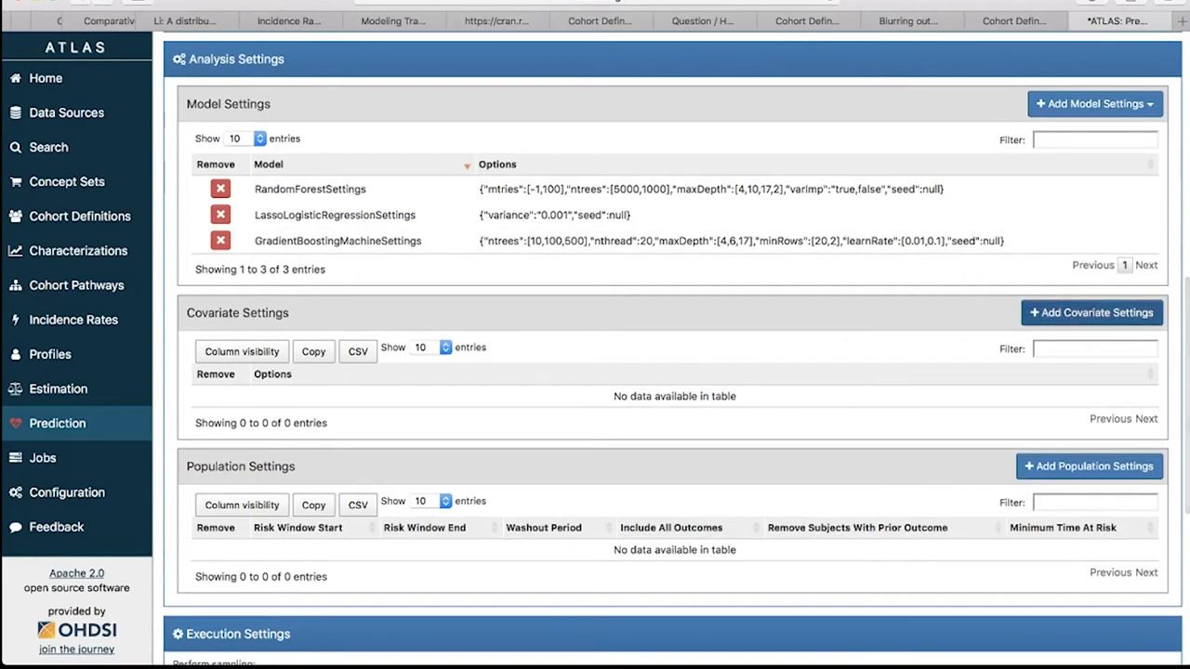
click(1091, 313)
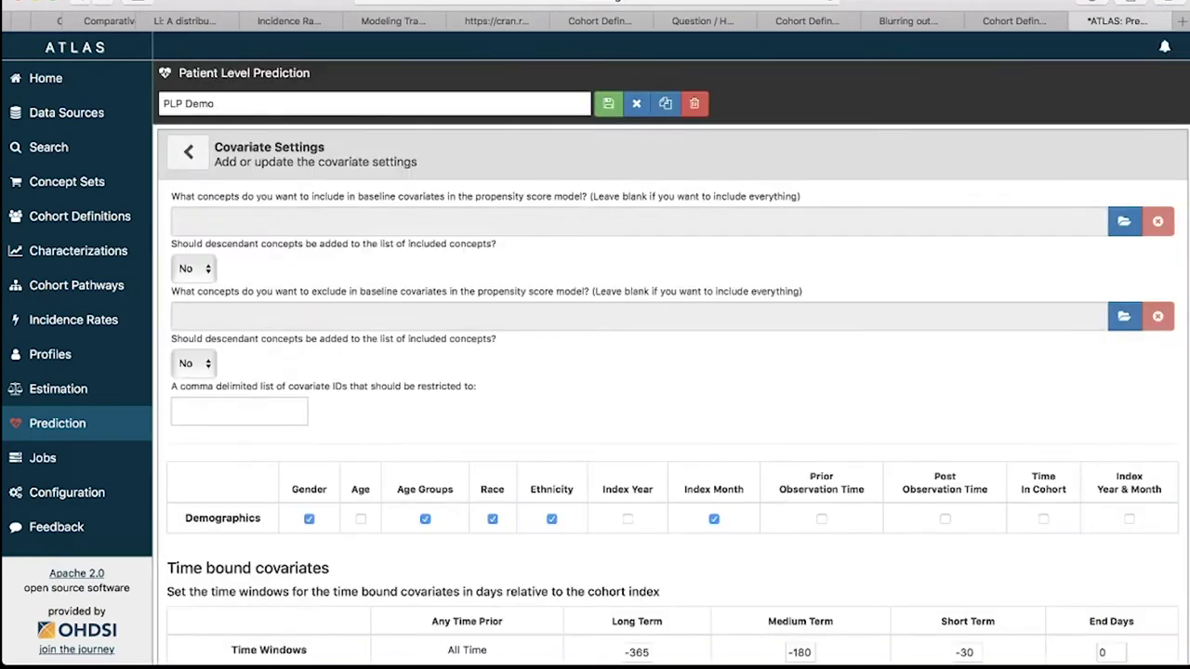
scroll(670, 344, down, 10)
scroll(669, 344, up, 3)
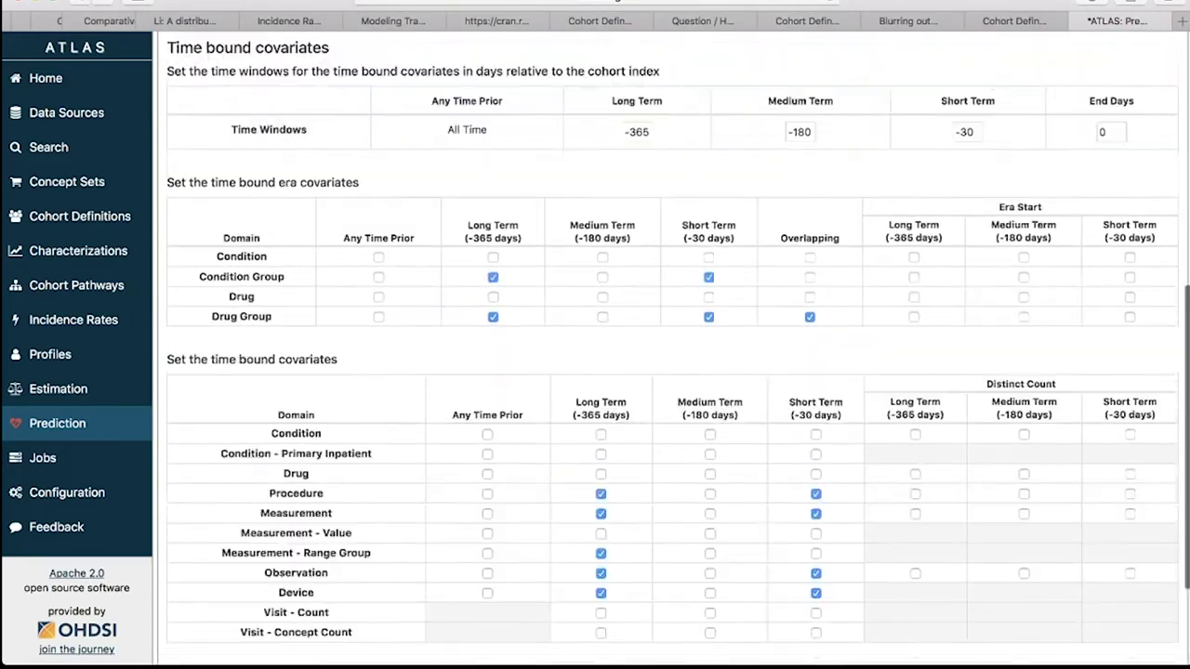
scroll(669, 344, up, 8)
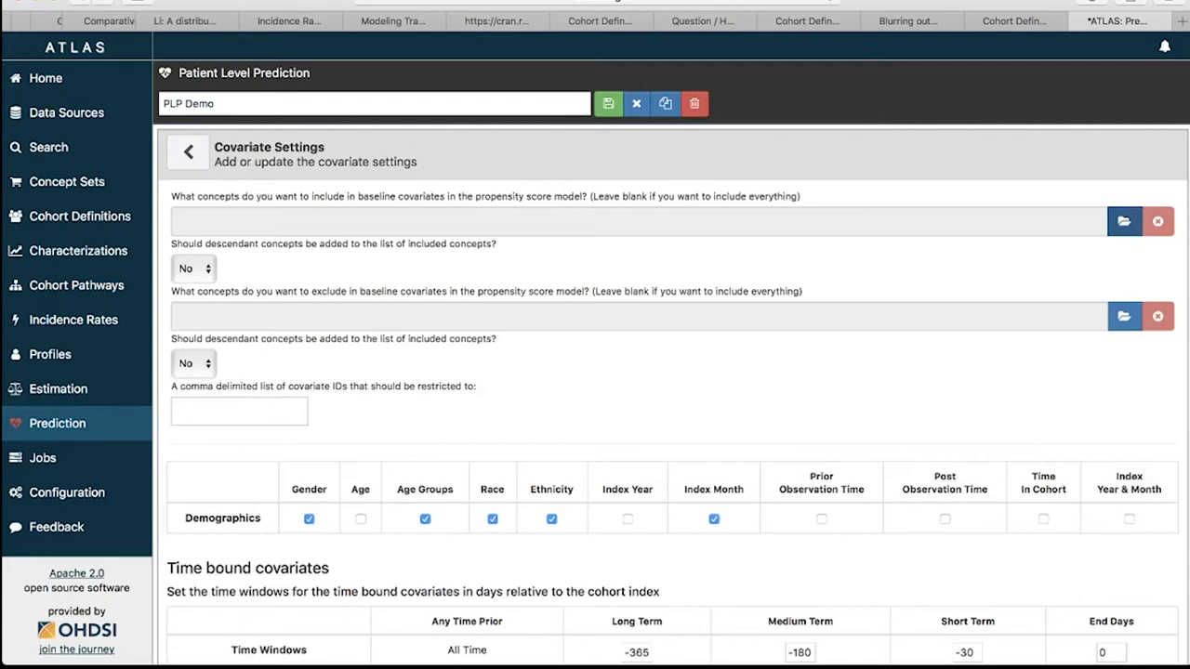
Step: Choose the Metformin And Glyburide concept set for inclusion in the baseline covariates and clear it again
click(1124, 221)
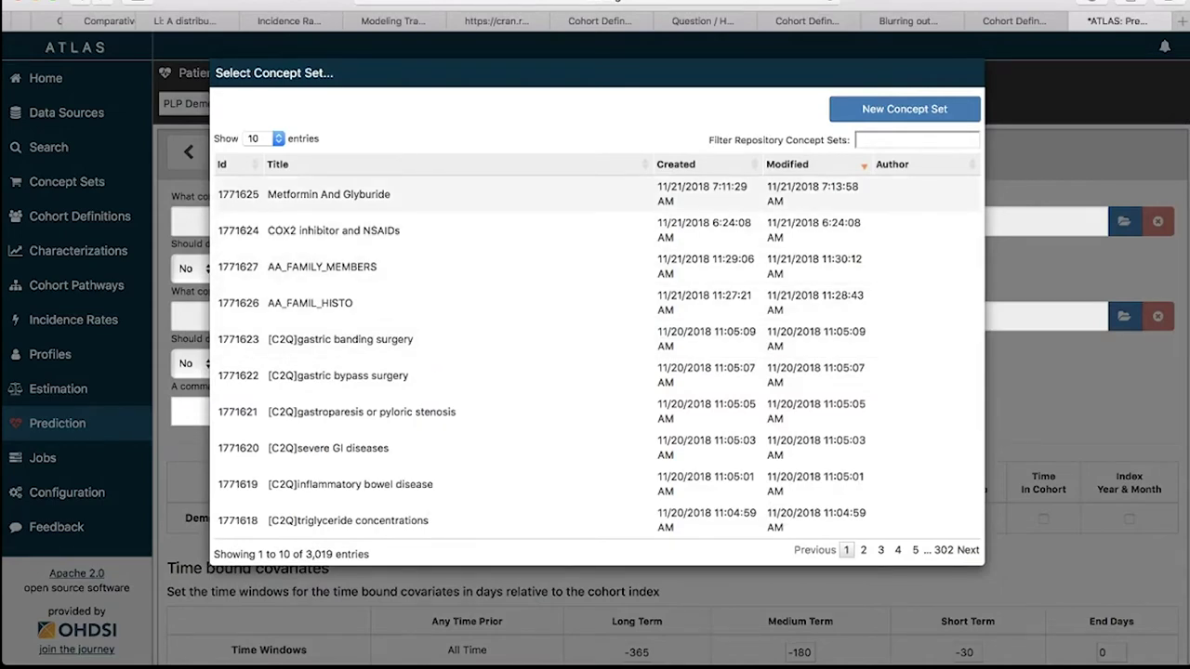
click(328, 194)
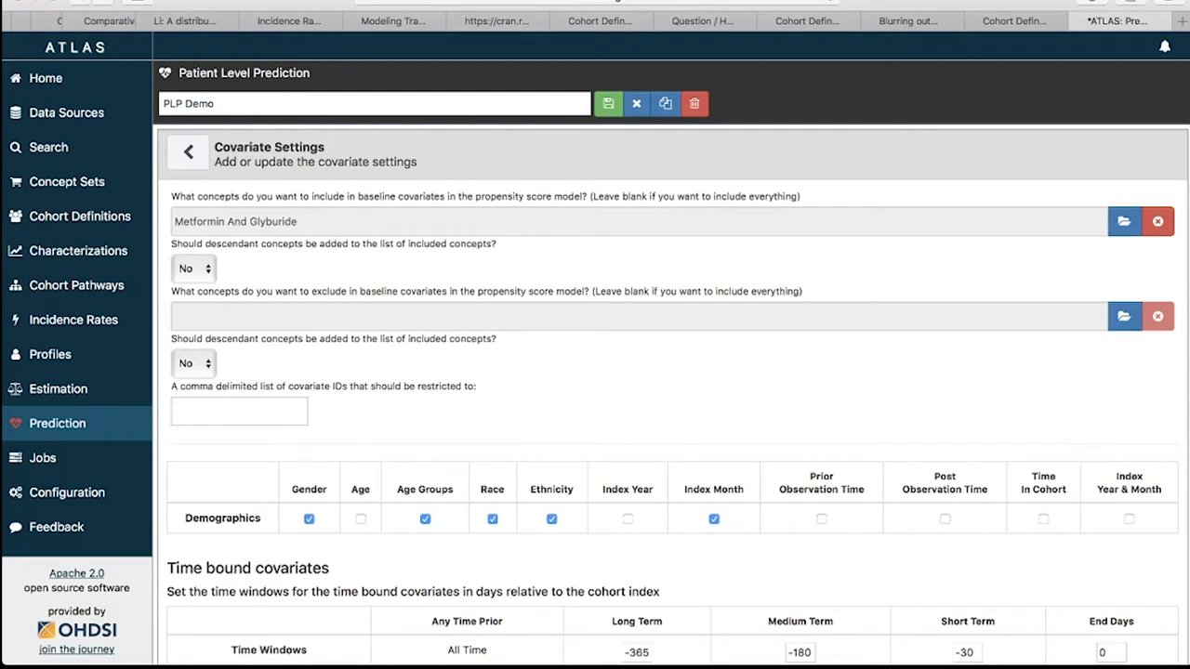
click(1158, 221)
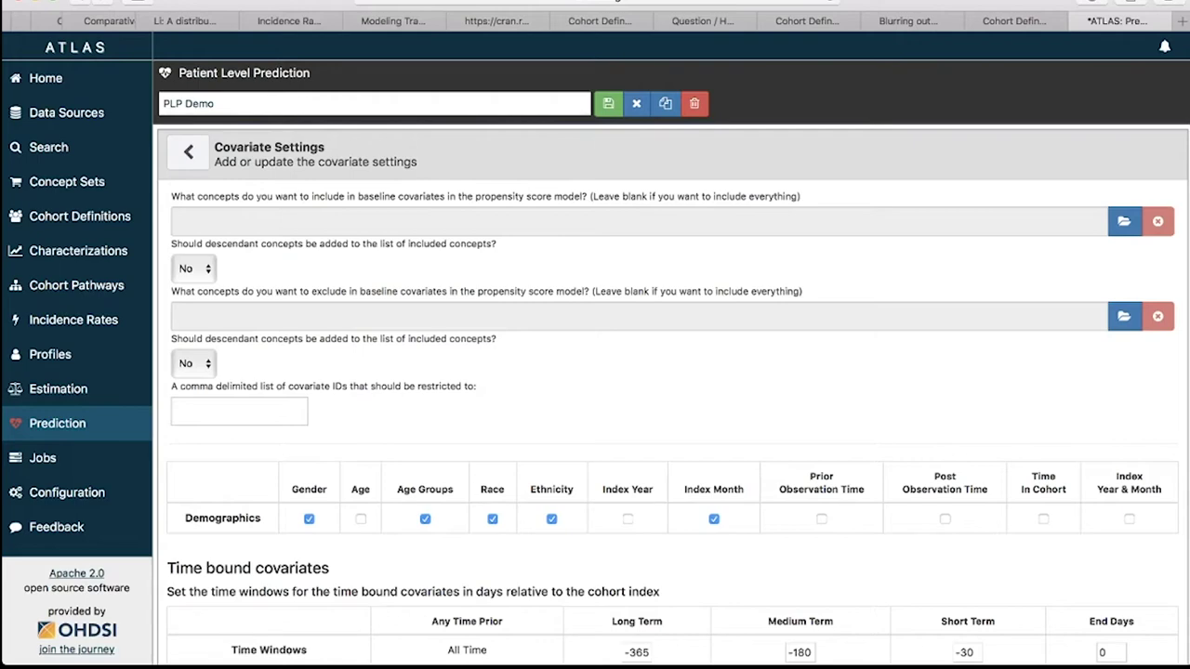
Step: Choose the Metformin And Glyburide concept set for exclusion from the baseline covariates and clear it again
click(1124, 316)
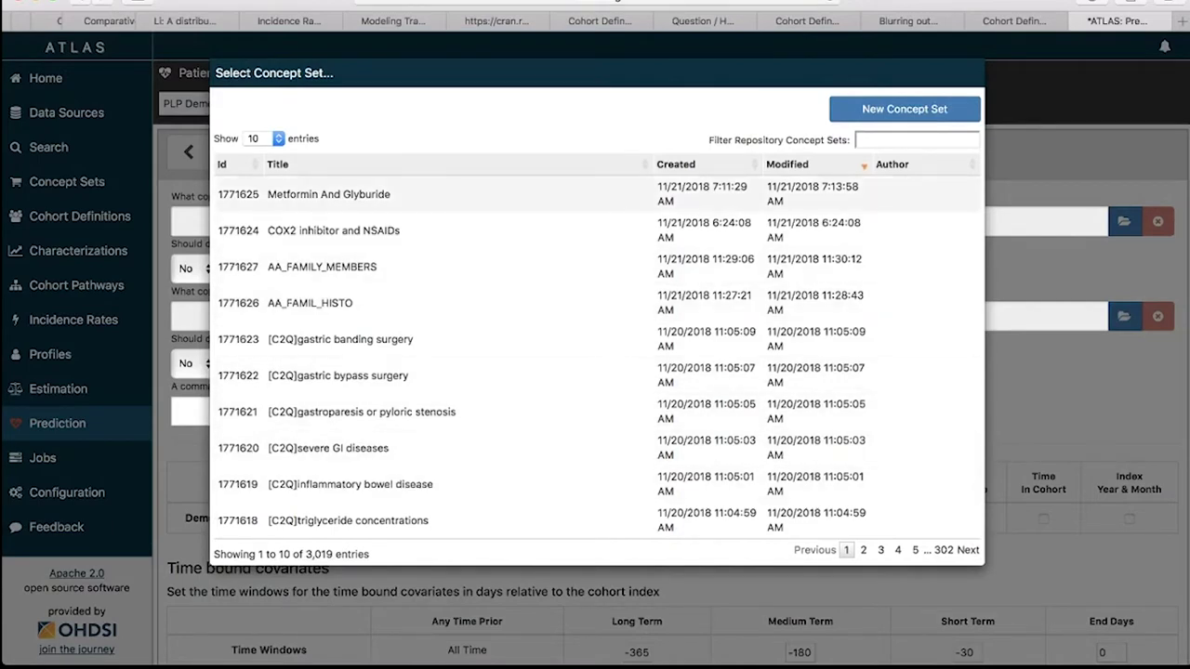
click(328, 194)
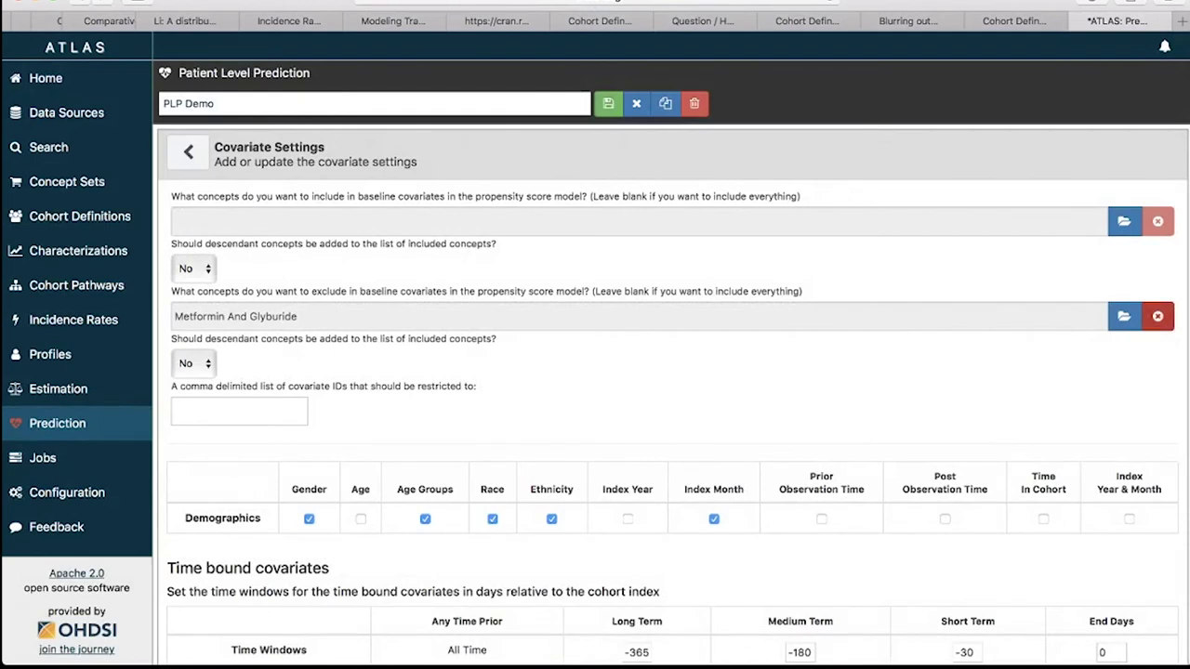
click(1157, 316)
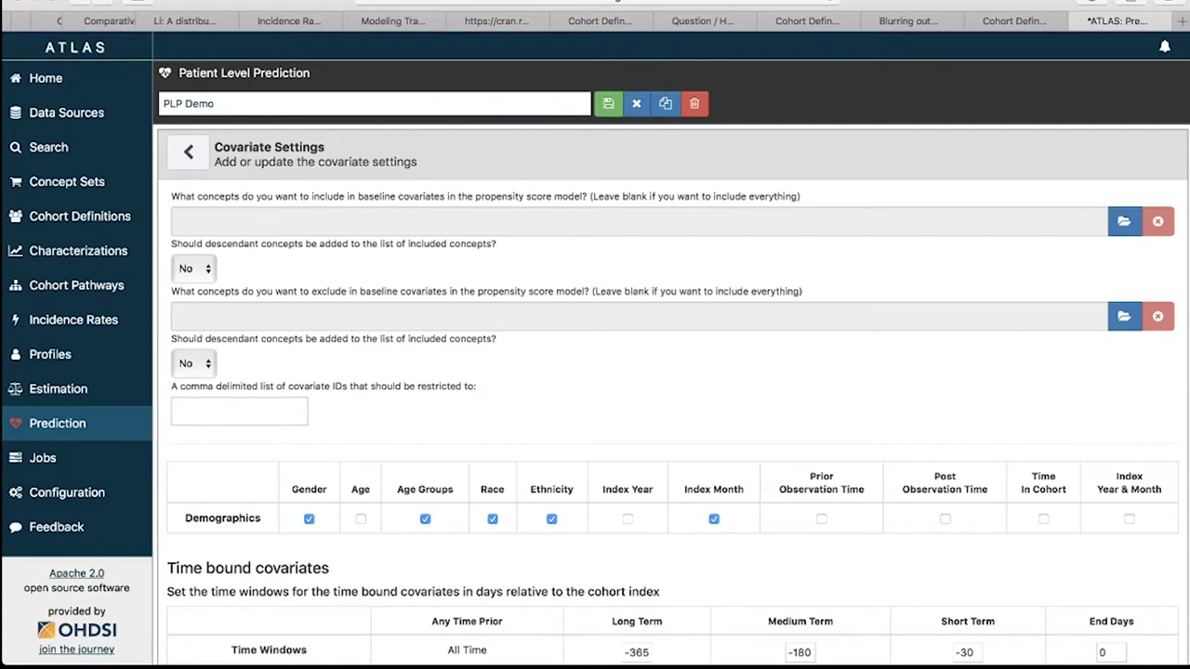
scroll(669, 372, down, 2)
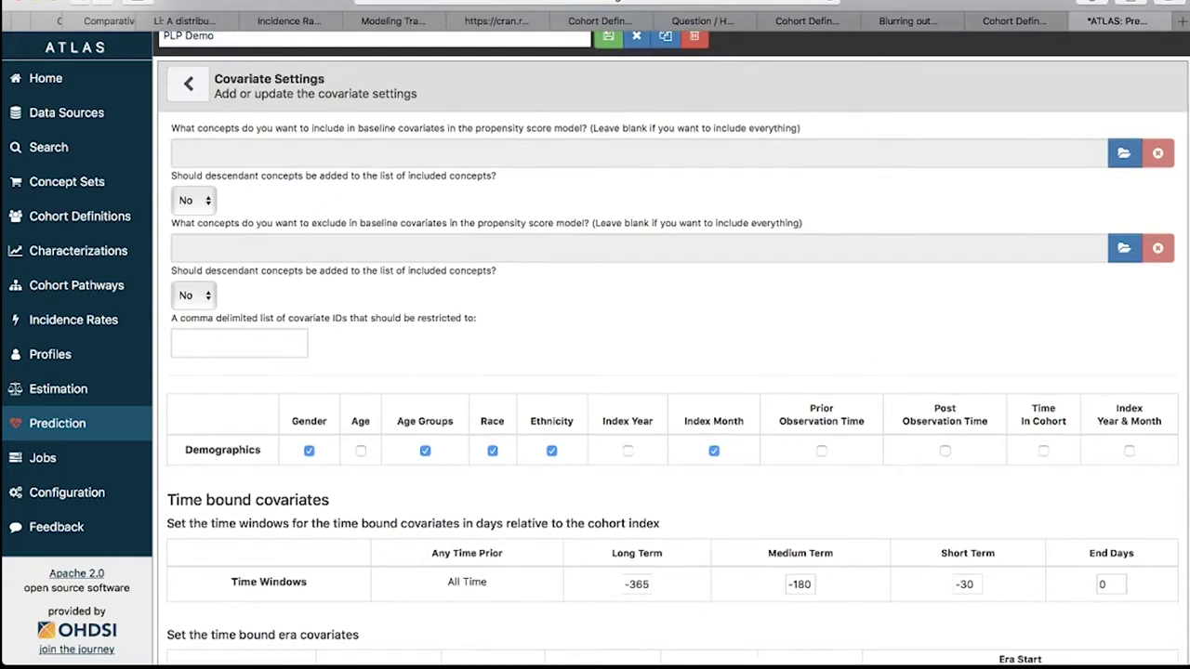
Step: Try including Age among the demographic covariates and clear it again
click(239, 343)
scroll(670, 372, down, 5)
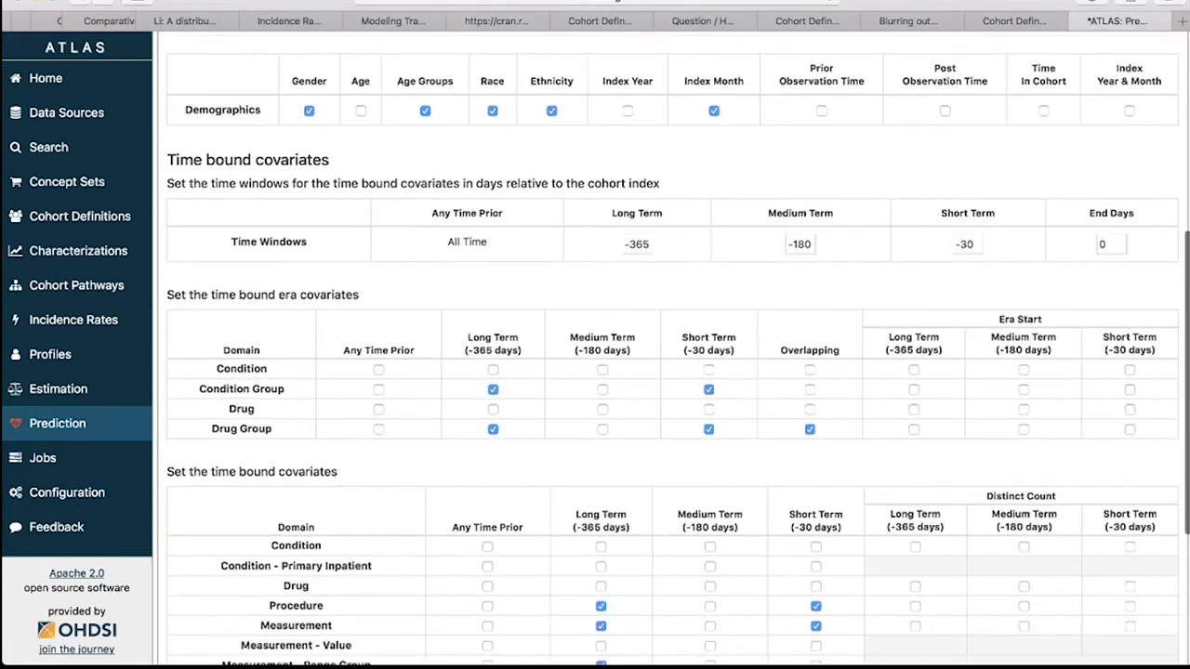
scroll(669, 372, up, 6)
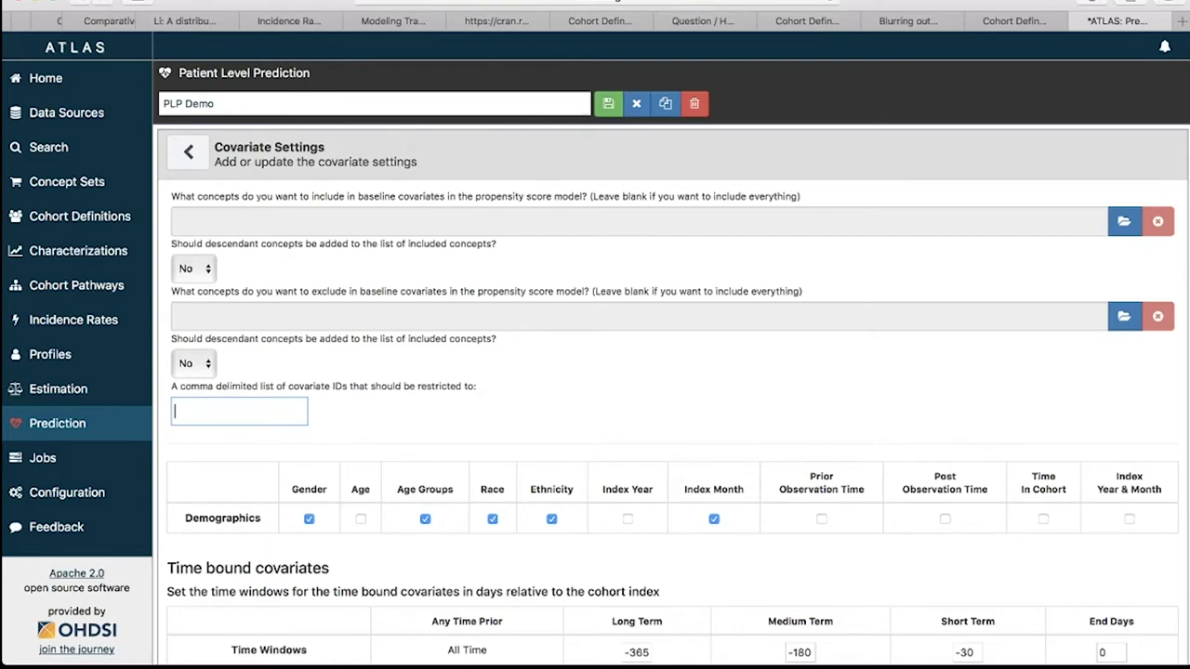
scroll(671, 372, down, 4)
scroll(671, 372, down, 3)
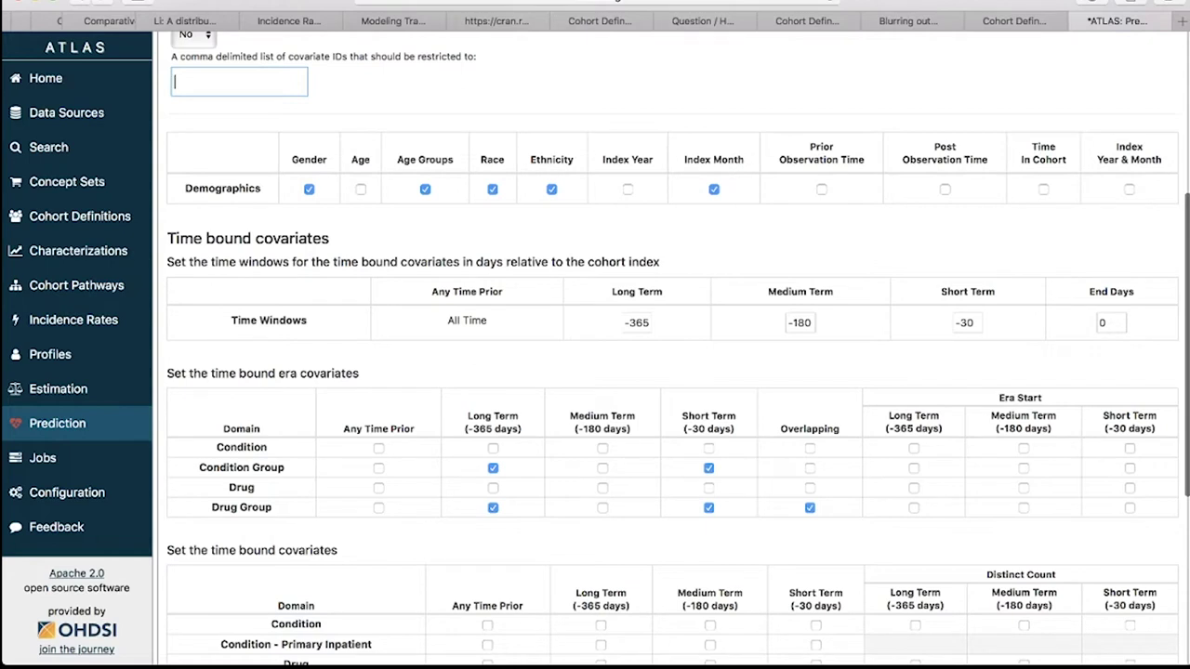
click(360, 189)
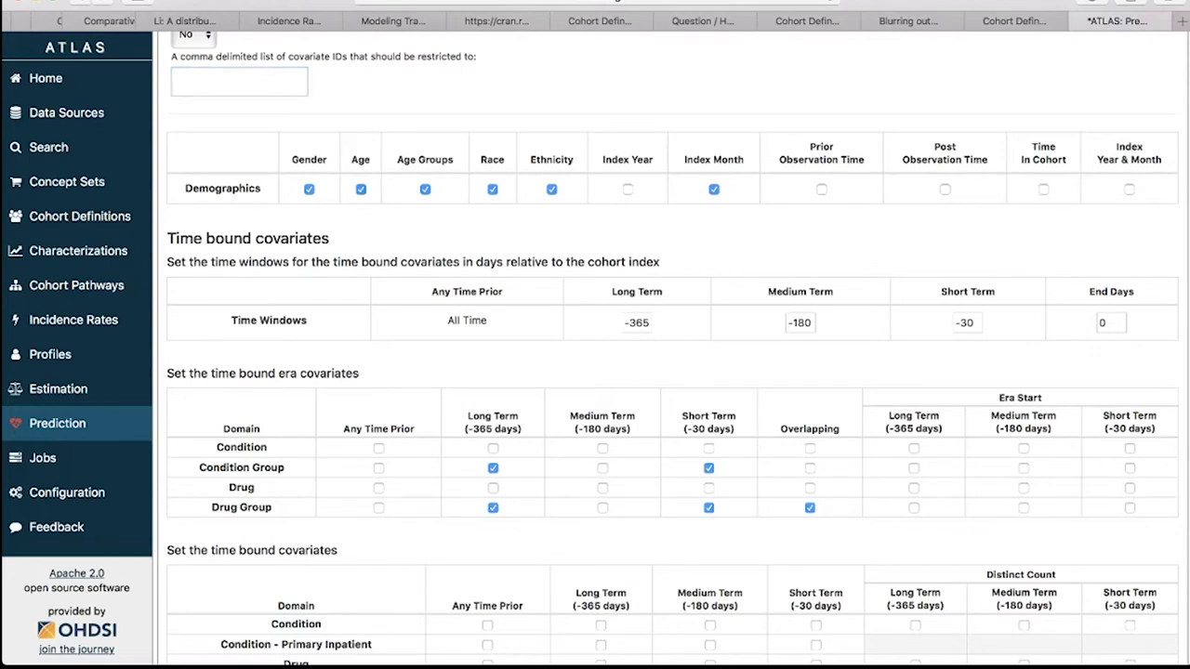
key(space)
Step: Remove the overlapping Drug Group covariate from the time bound era covariates
scroll(669, 372, down, 4)
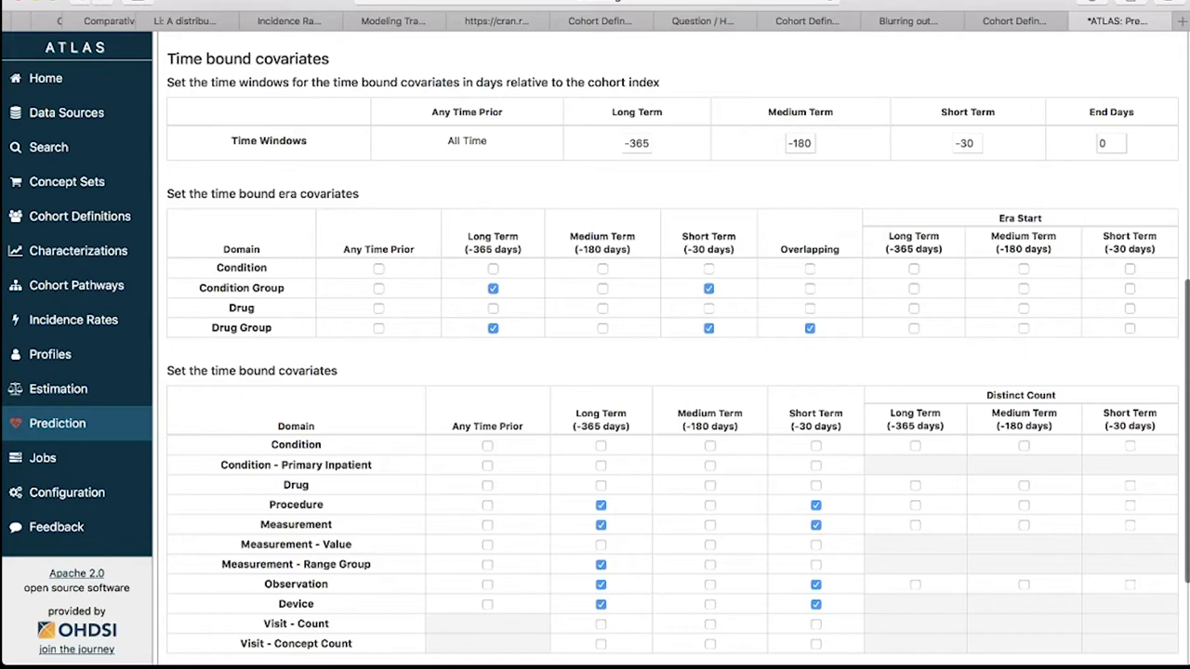
scroll(672, 348, down, 3)
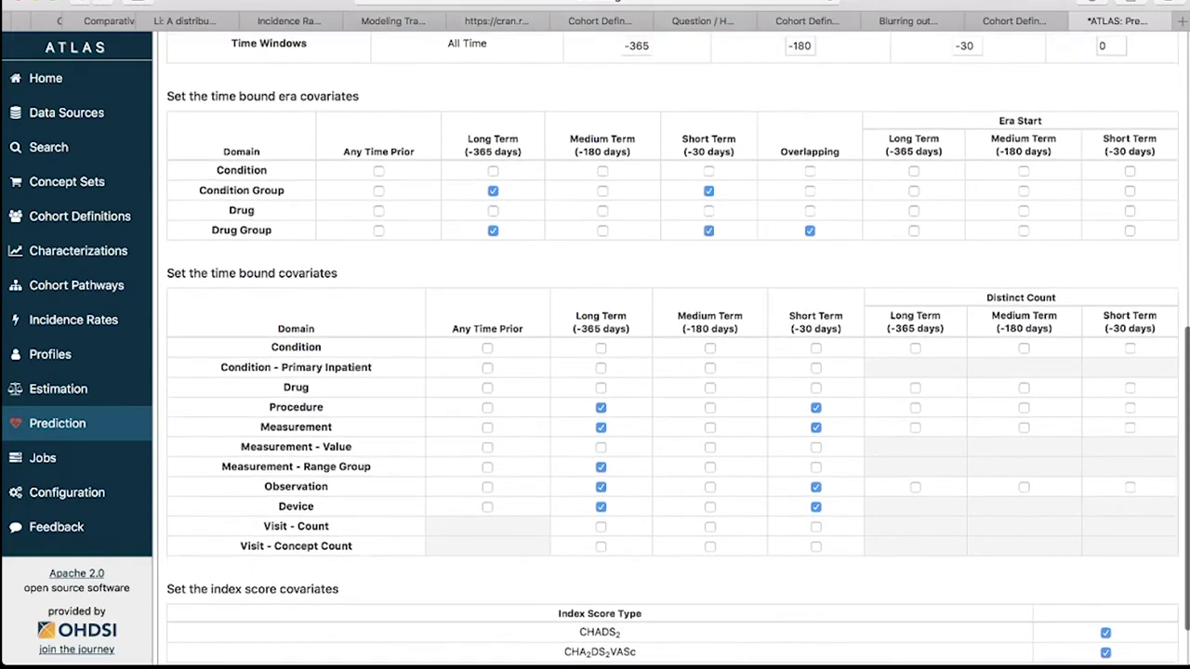
scroll(672, 347, up, 3)
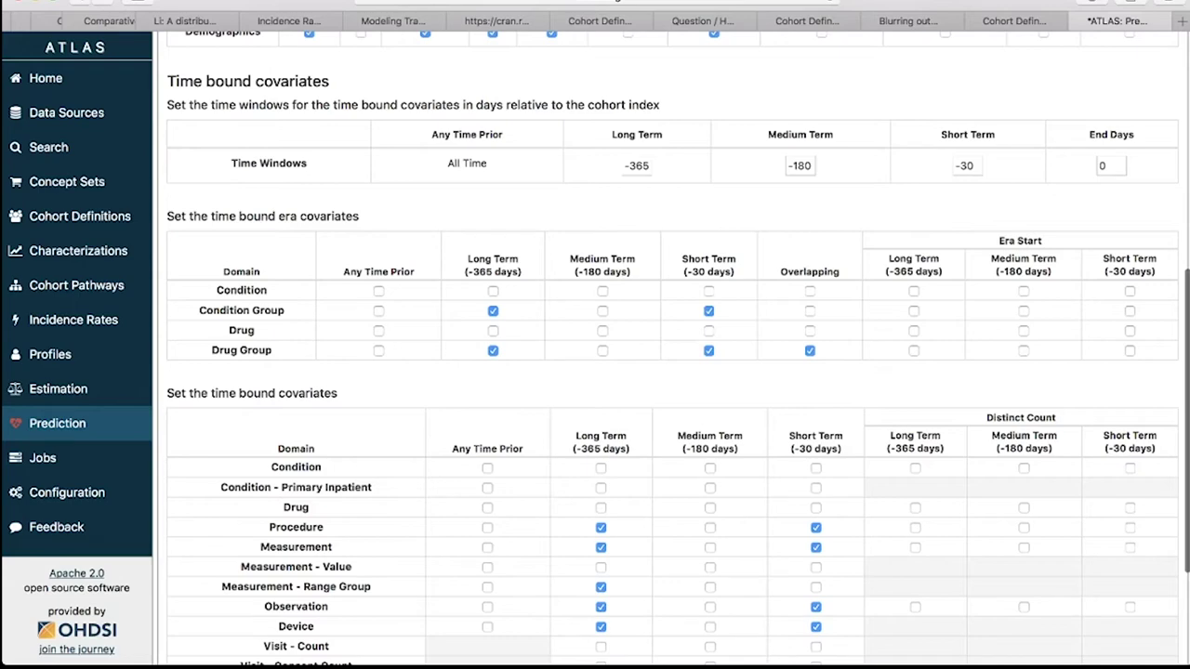
scroll(673, 348, down, 2)
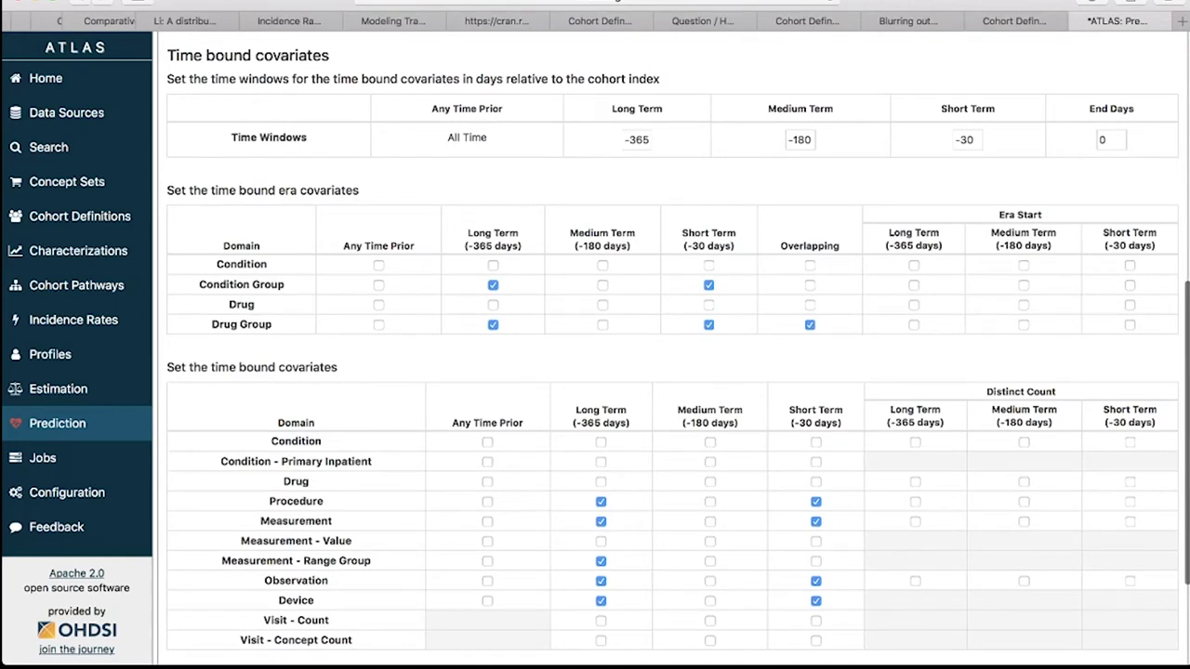
click(810, 324)
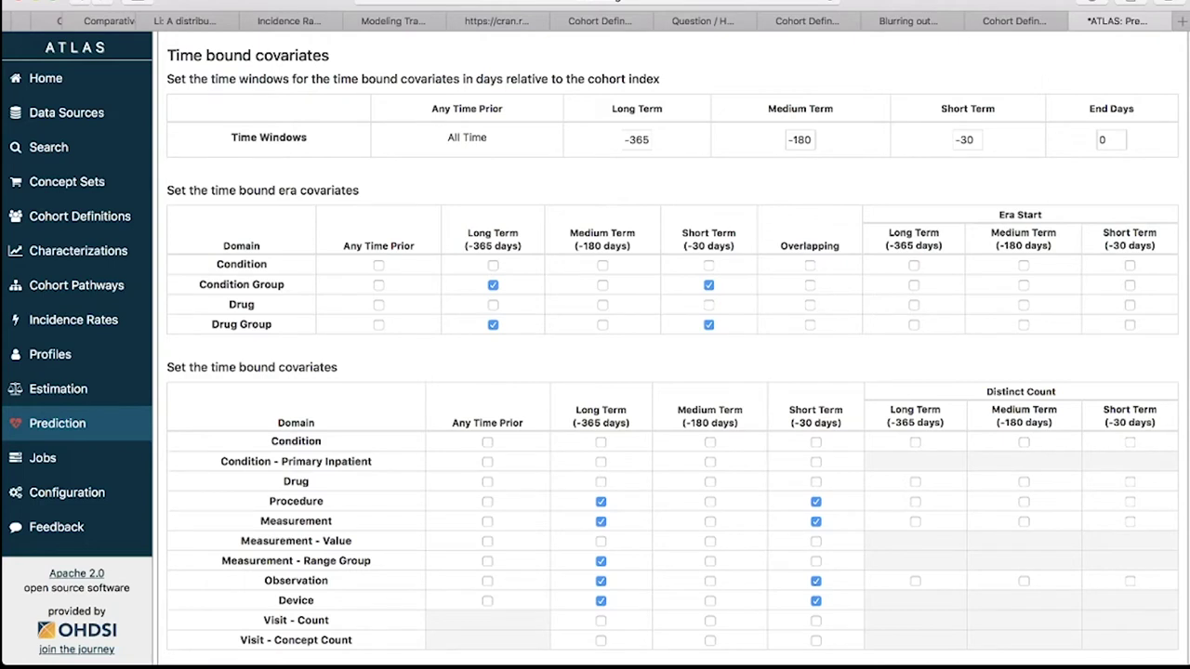
scroll(672, 345, down, 1)
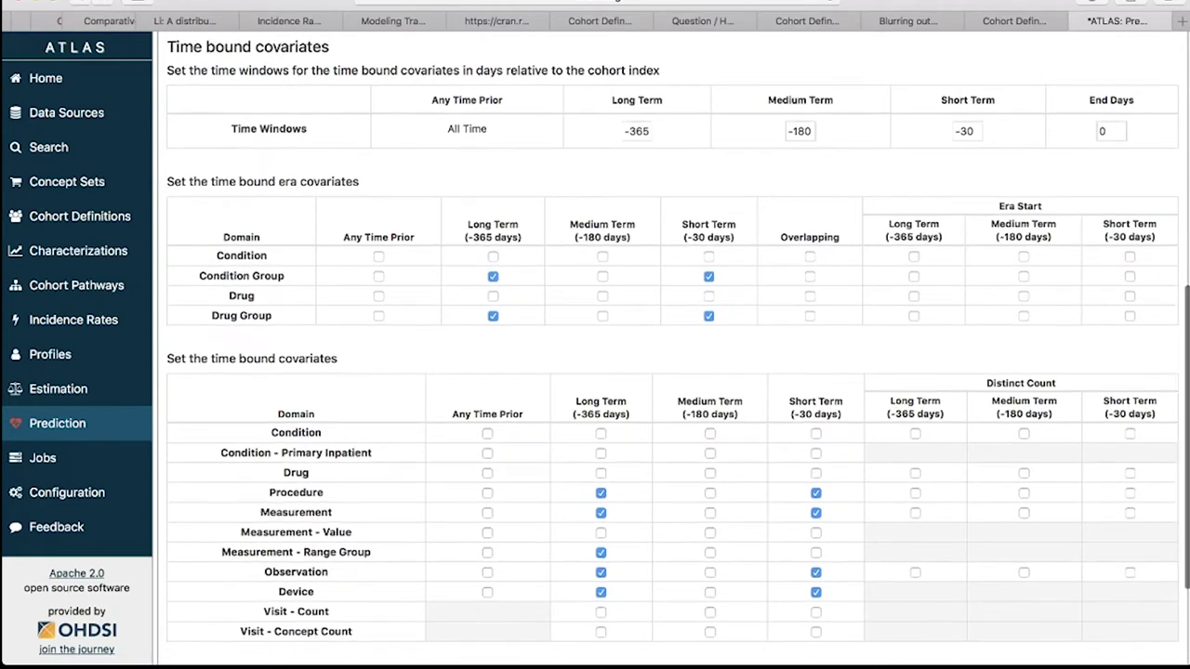
Step: Include long term (-365 days) distinct counts for Condition and Drug, and return to the specification
scroll(673, 345, down, 5)
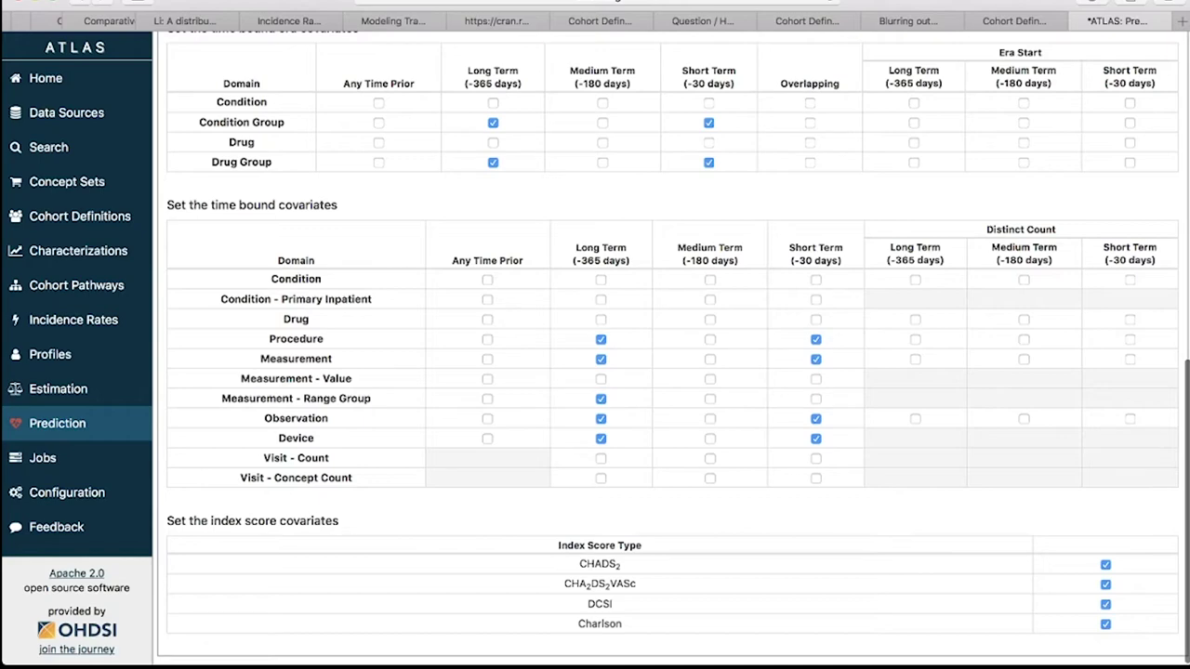
scroll(672, 347, up, 3)
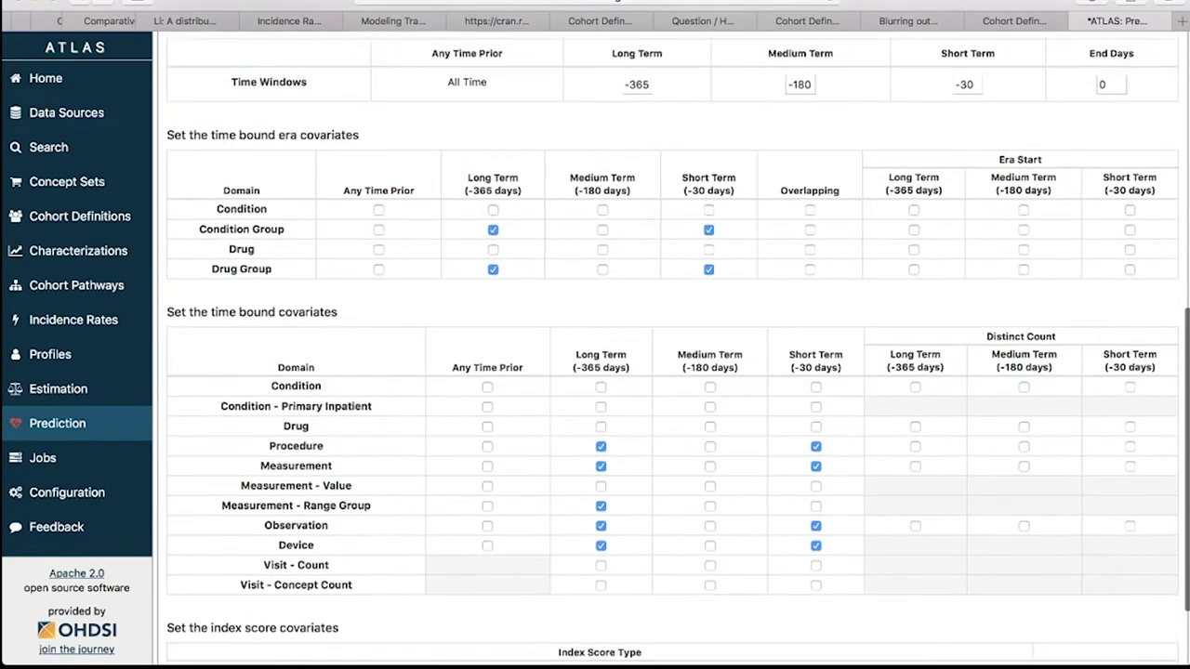
scroll(672, 348, down, 3)
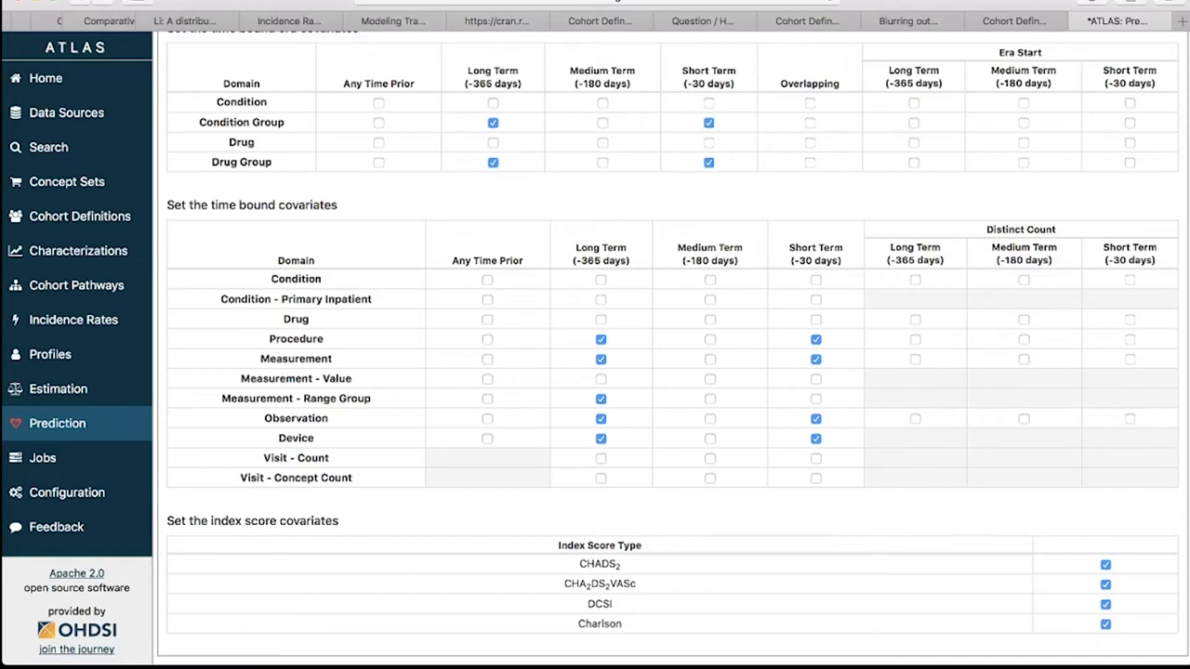
click(915, 280)
click(915, 319)
scroll(673, 348, up, 2)
scroll(673, 347, down, 2)
scroll(669, 354, up, 4)
scroll(669, 353, down, 4)
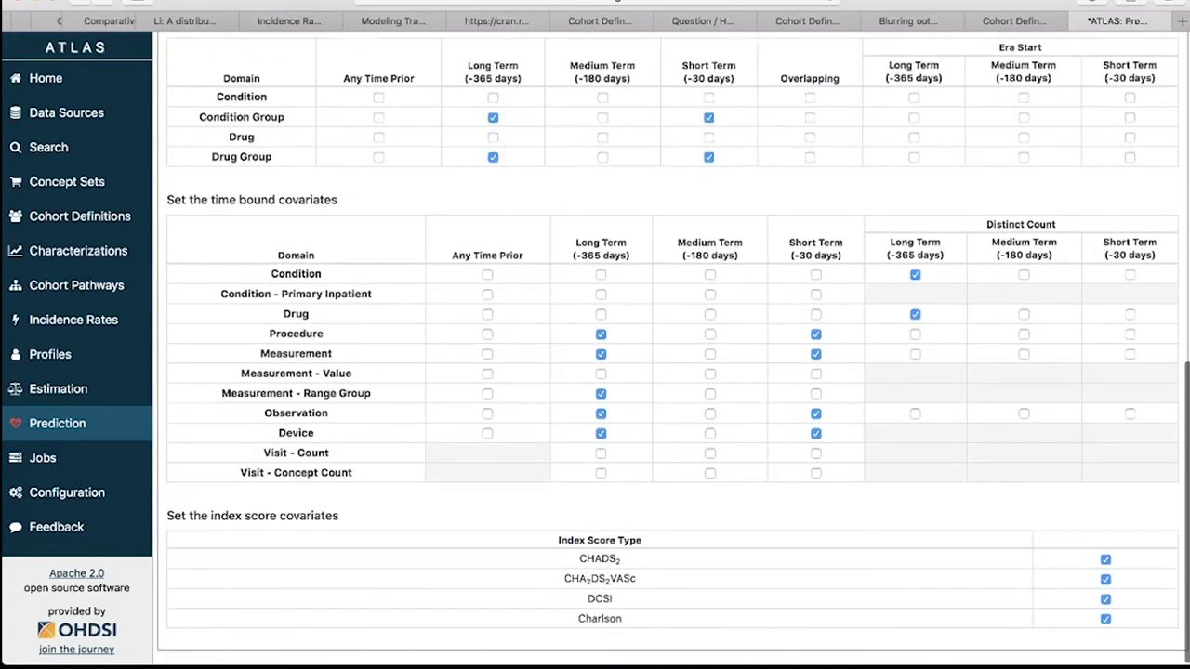
scroll(670, 354, up, 10)
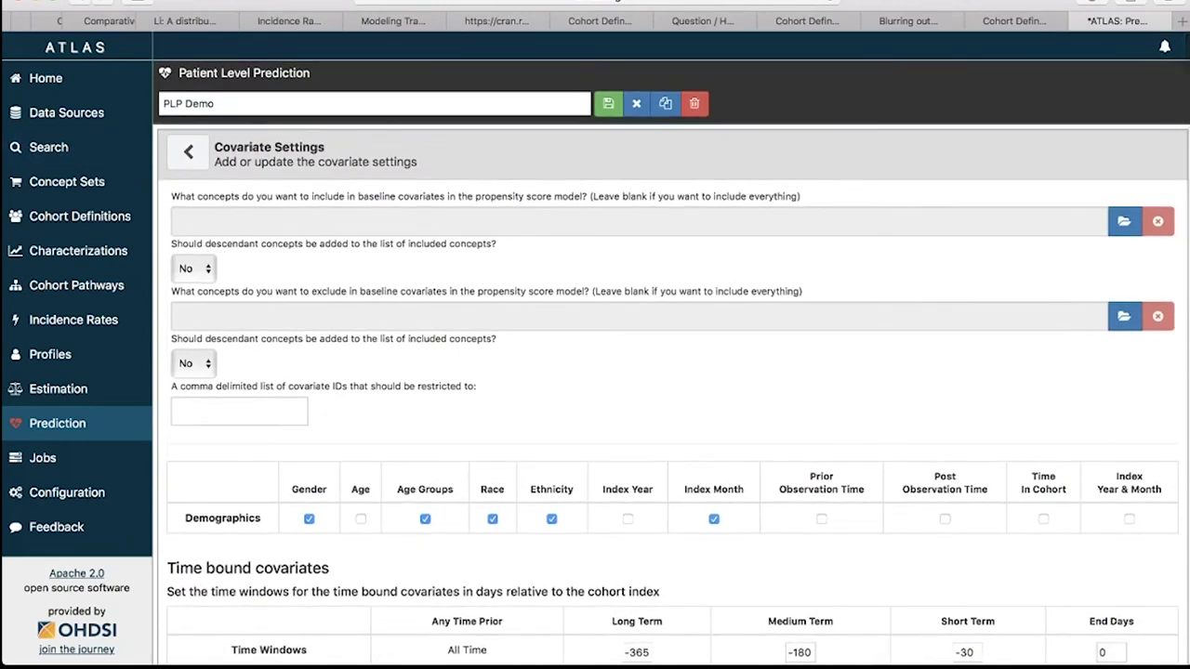
click(188, 152)
scroll(670, 353, down, 10)
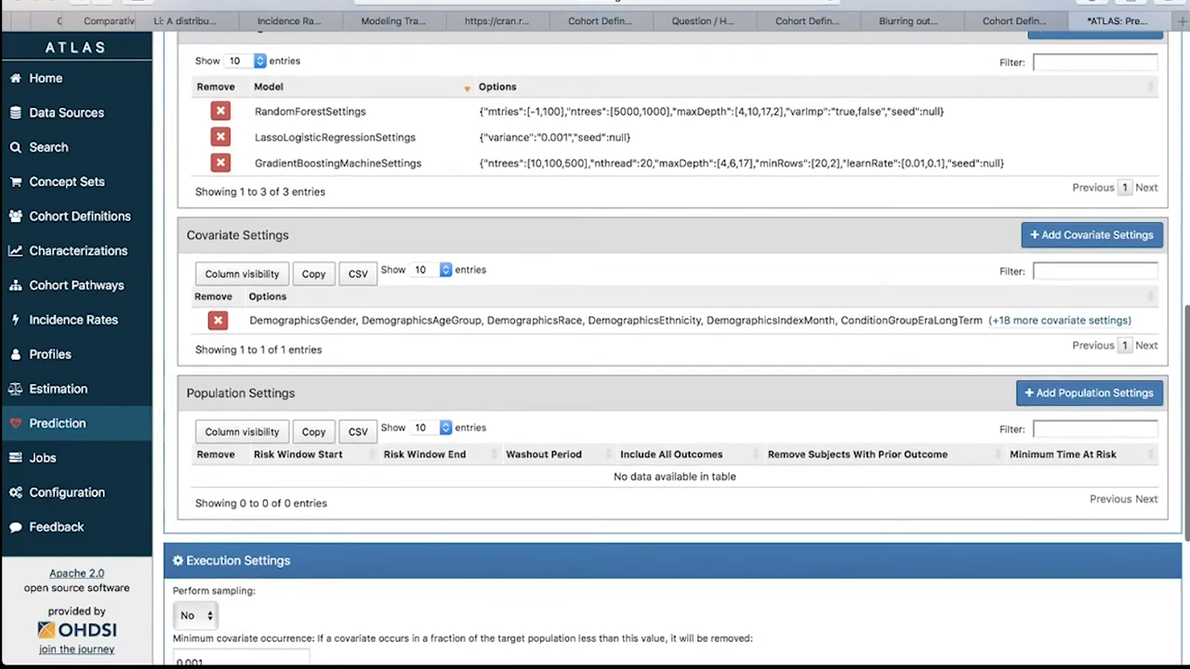
Step: Review the saved covariate settings and their entry in the analysis specification
scroll(670, 353, up, 3)
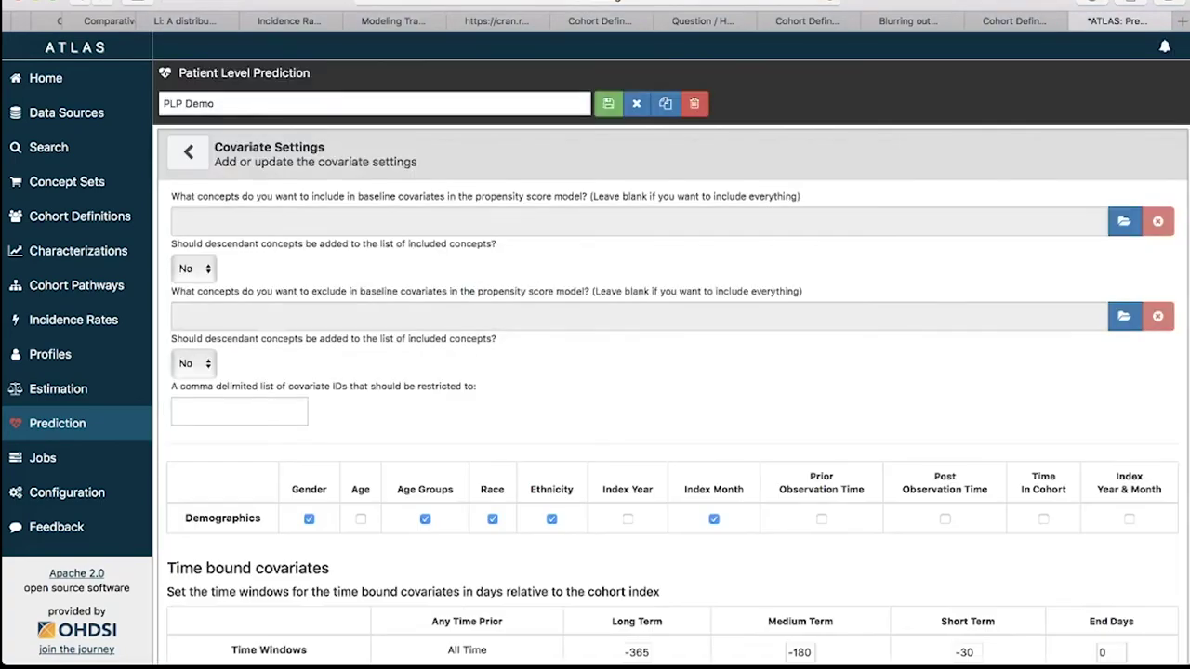
scroll(669, 353, down, 10)
scroll(669, 353, up, 10)
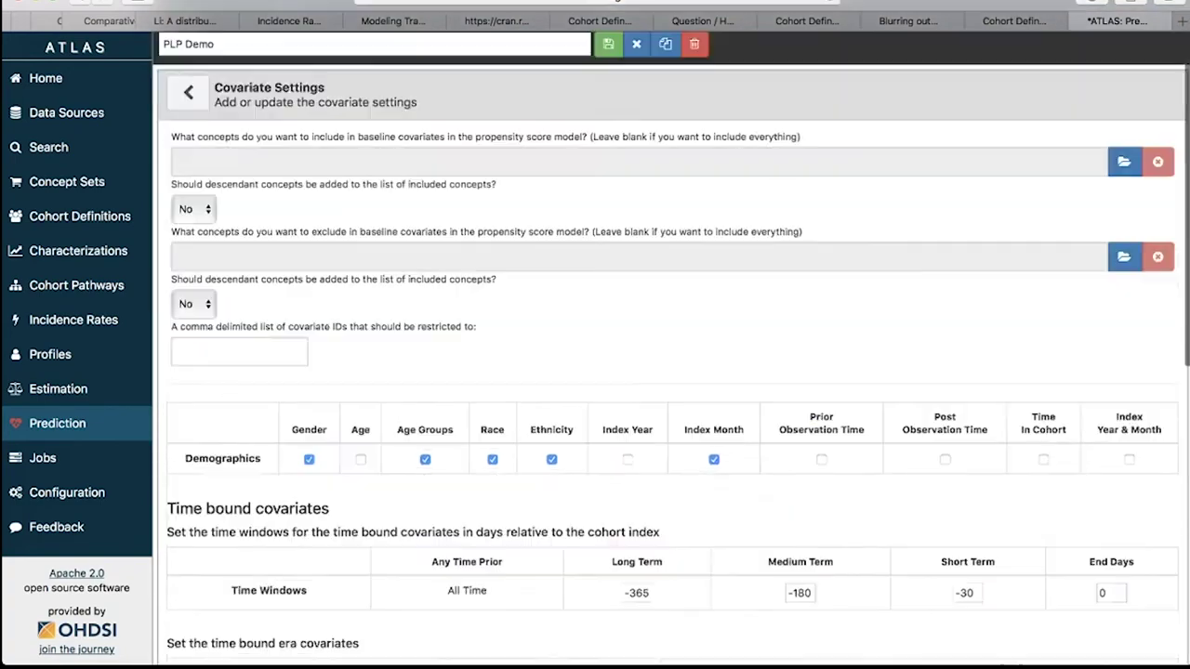
scroll(669, 353, down, 10)
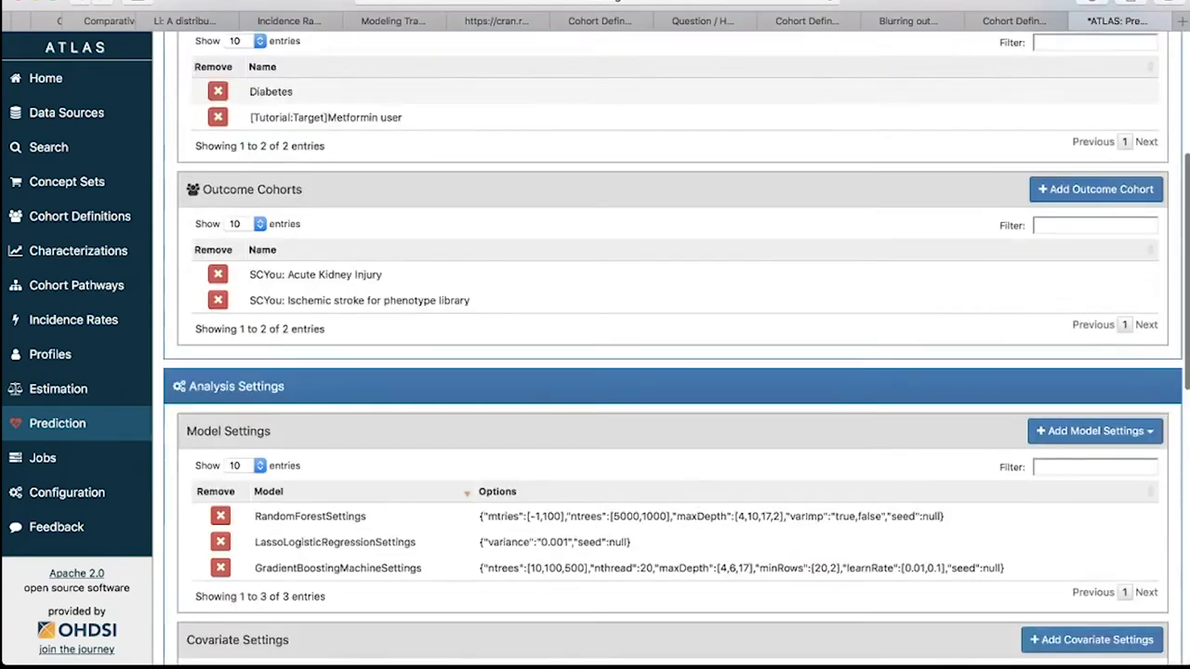
scroll(676, 348, up, 1)
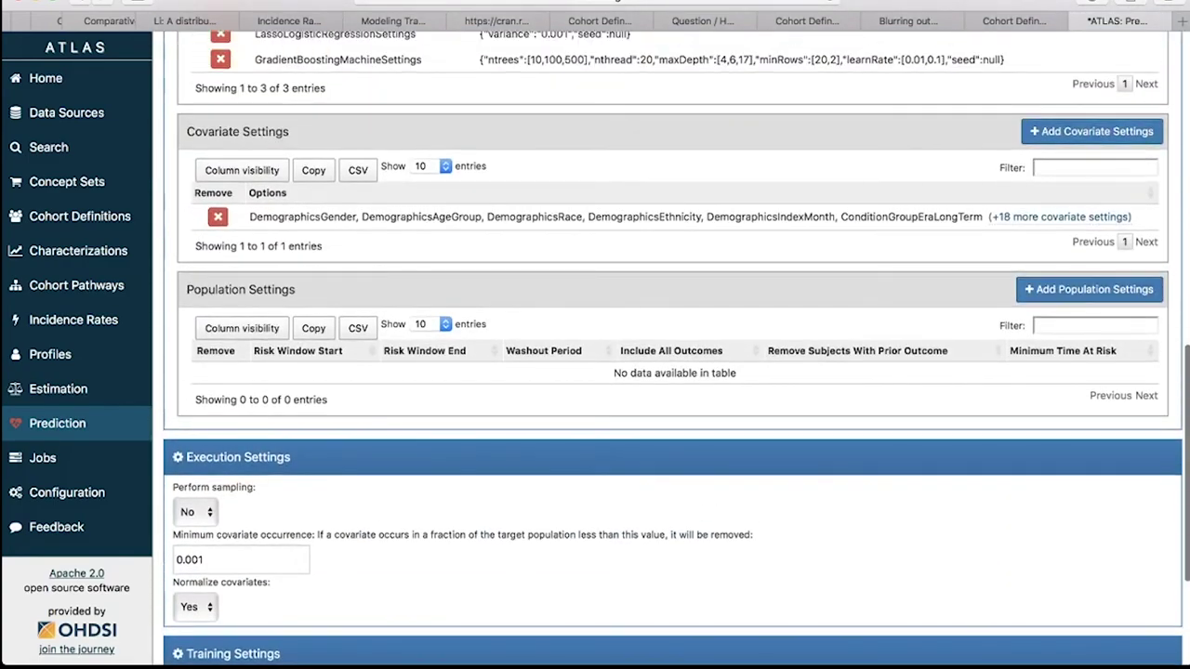
scroll(670, 353, up, 3)
drag(187, 199, 289, 199)
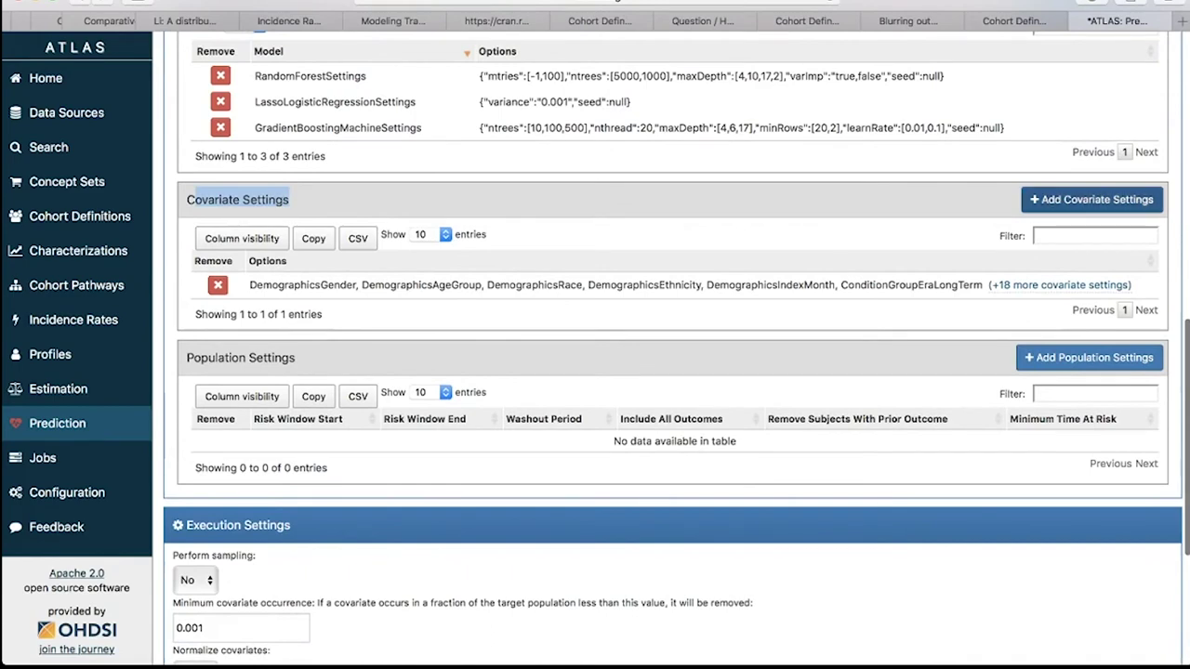
Step: Add a second set of covariate settings and exclude its long term and short term Drug Group era covariates
click(1091, 199)
scroll(670, 371, down, 5)
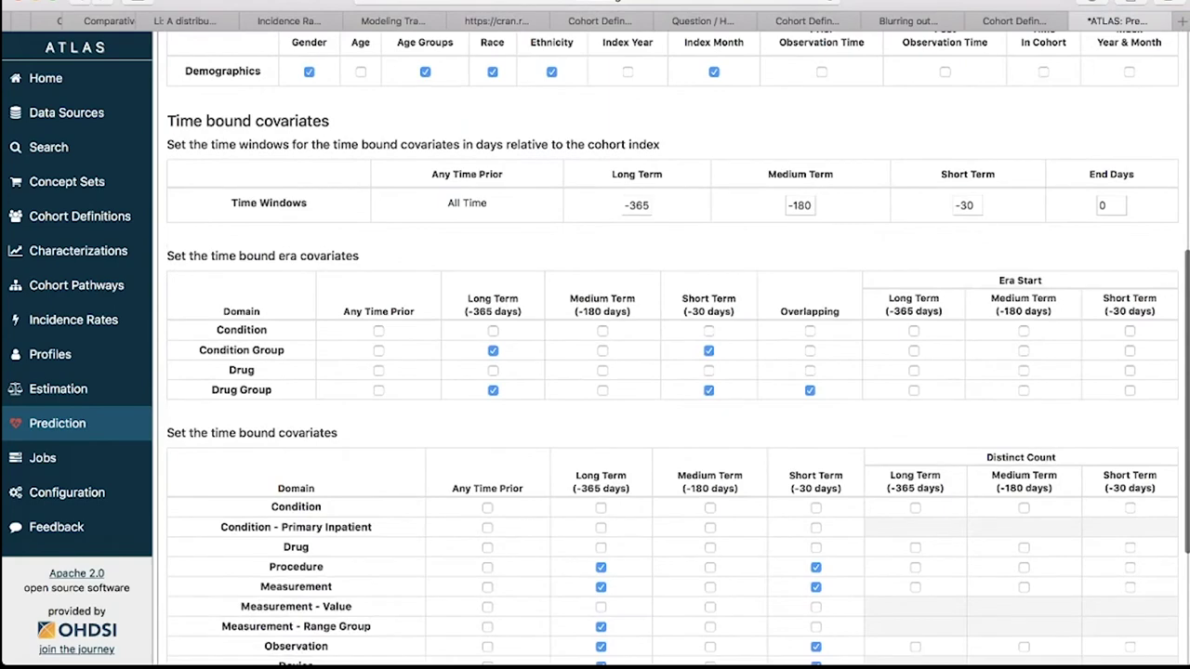
click(493, 389)
click(709, 389)
Step: Clear all selected long term and short term covariates for Procedure, Measurement, Measurement - Range Group, Observation and Device
scroll(669, 372, down, 3)
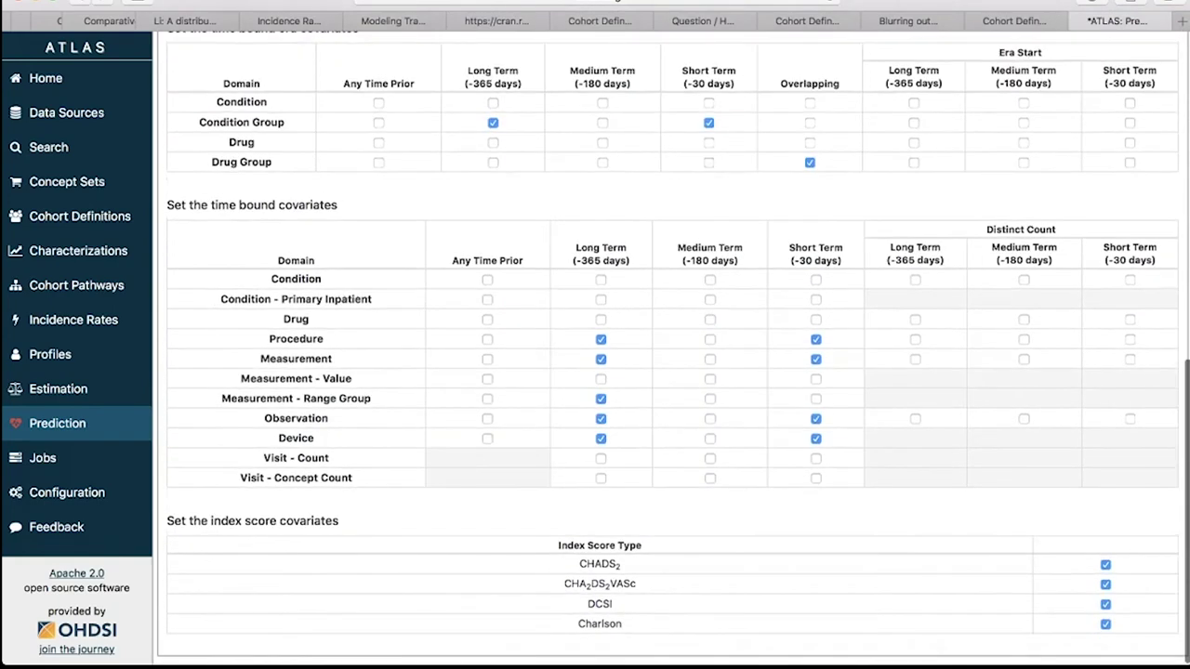
click(601, 339)
click(815, 339)
click(815, 358)
click(600, 359)
click(600, 399)
click(601, 419)
click(601, 439)
click(816, 419)
click(816, 439)
Step: Exclude the CHADS2, CHA2DS2VASc, DCSI and Charlson index score covariates
click(1106, 565)
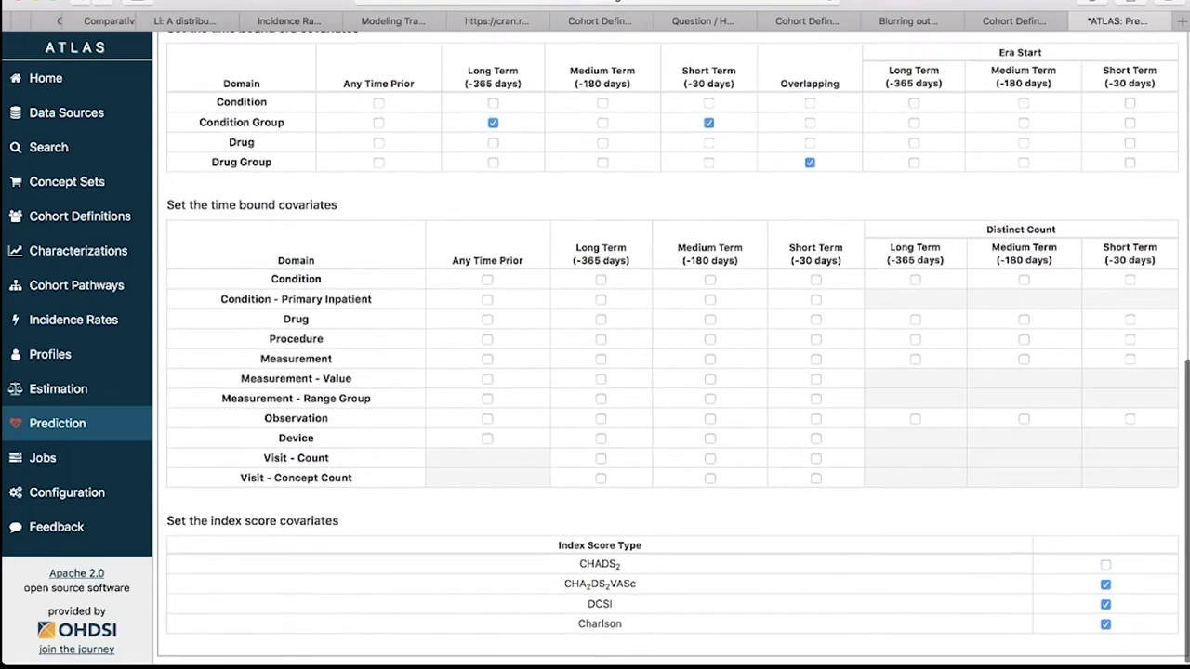
click(1105, 584)
click(1106, 624)
click(1106, 605)
Step: Exclude the overlapping Drug Group era covariate from the second covariate settings and return to the specification
scroll(1106, 604, up, 5)
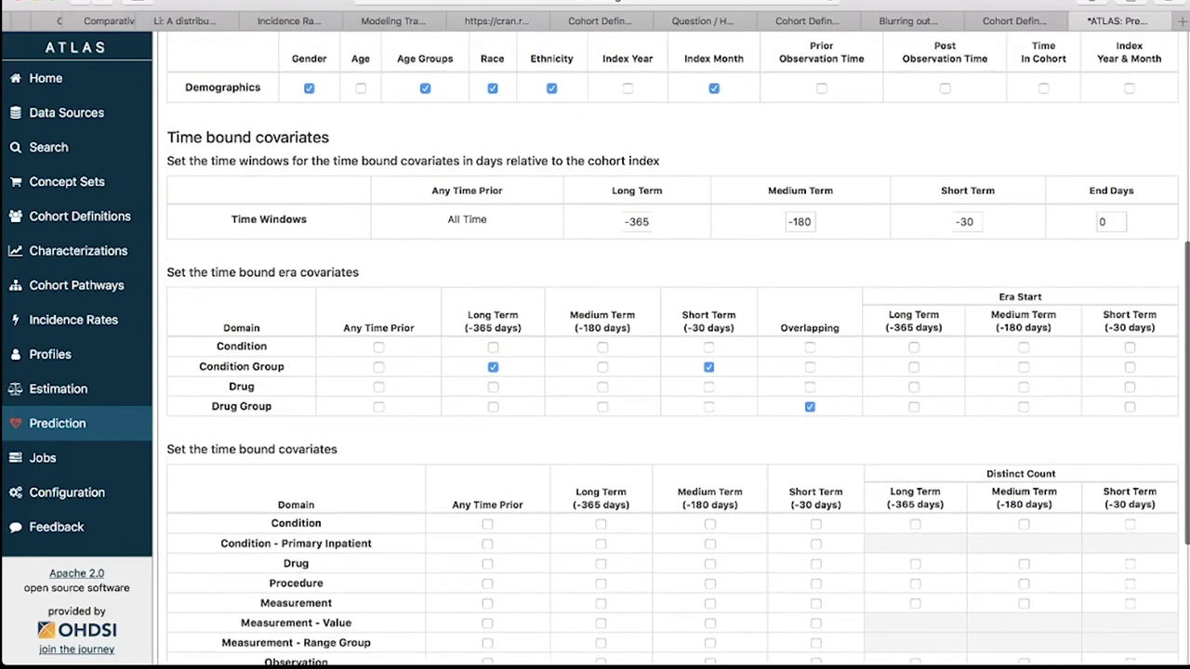
scroll(810, 561, up, 3)
click(810, 561)
scroll(669, 372, up, 5)
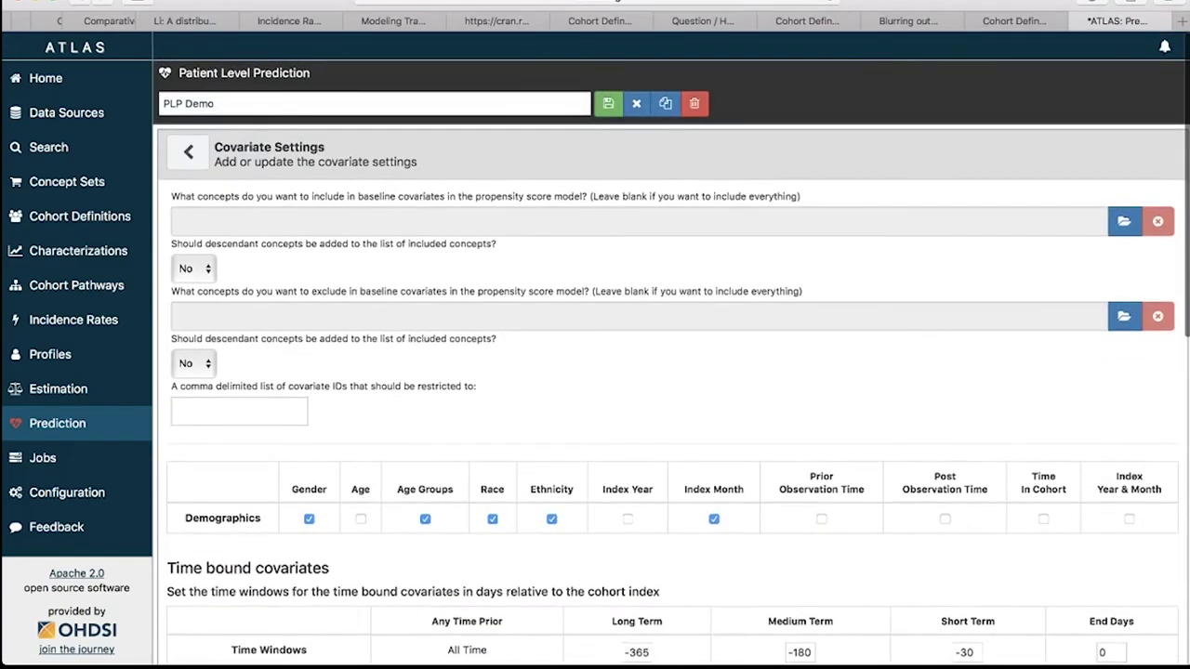
click(188, 151)
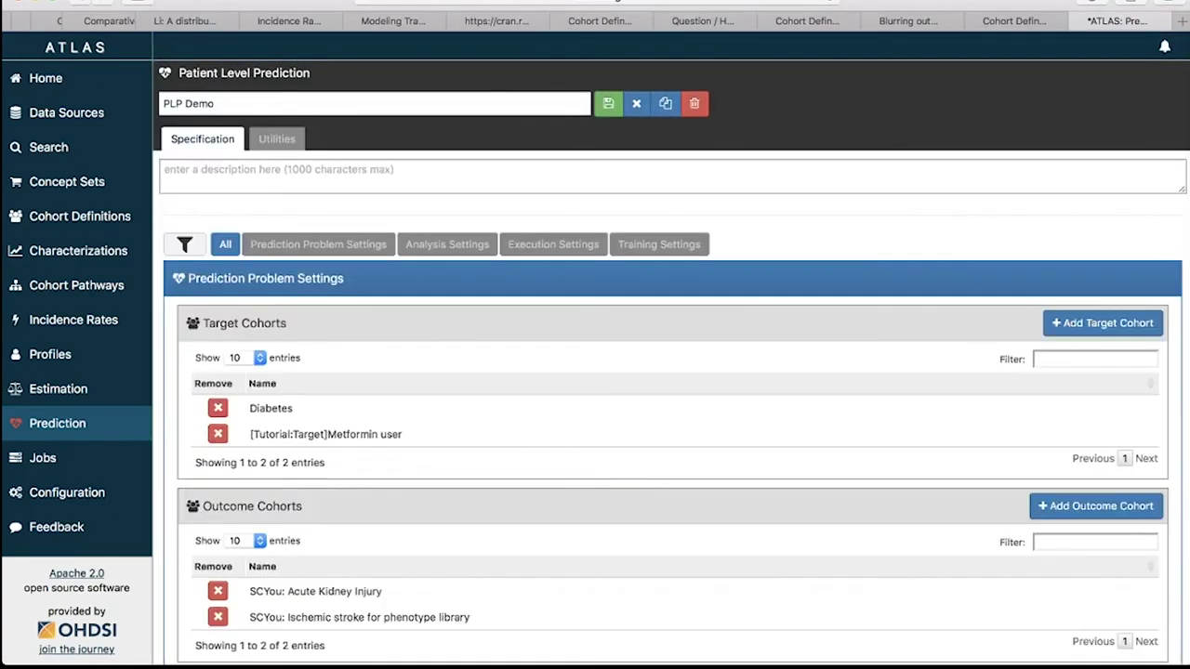
Step: Add new population settings to the analysis
scroll(670, 372, down, 15)
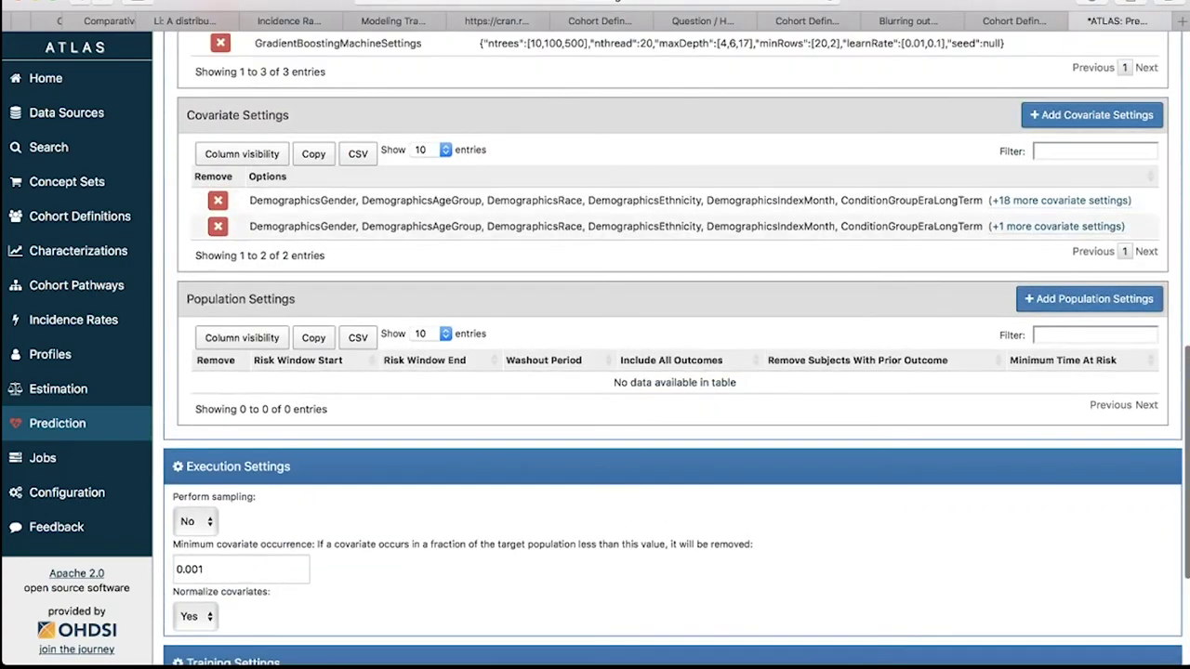
scroll(670, 372, down, 1)
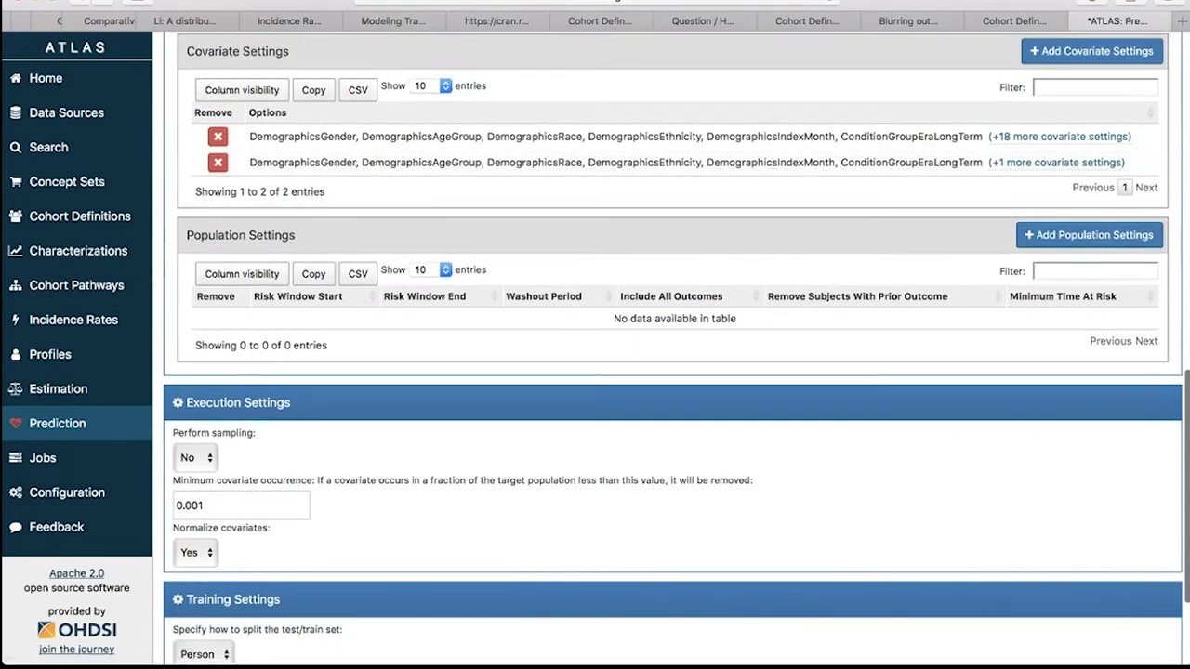
drag(296, 235, 186, 235)
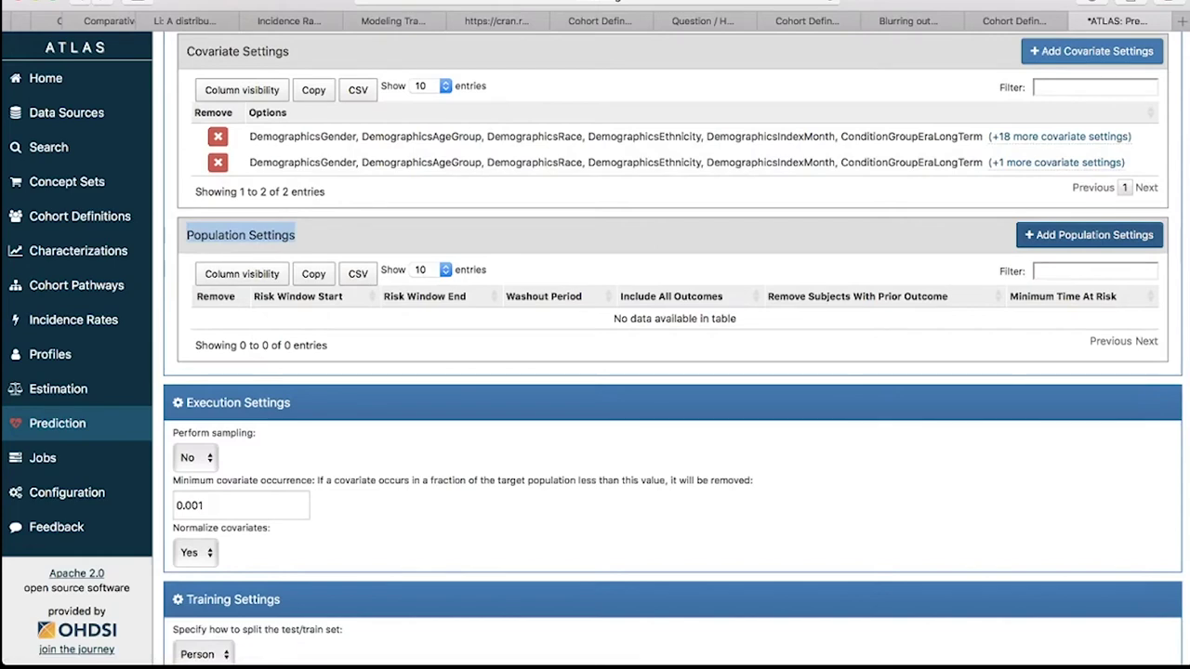
click(1088, 234)
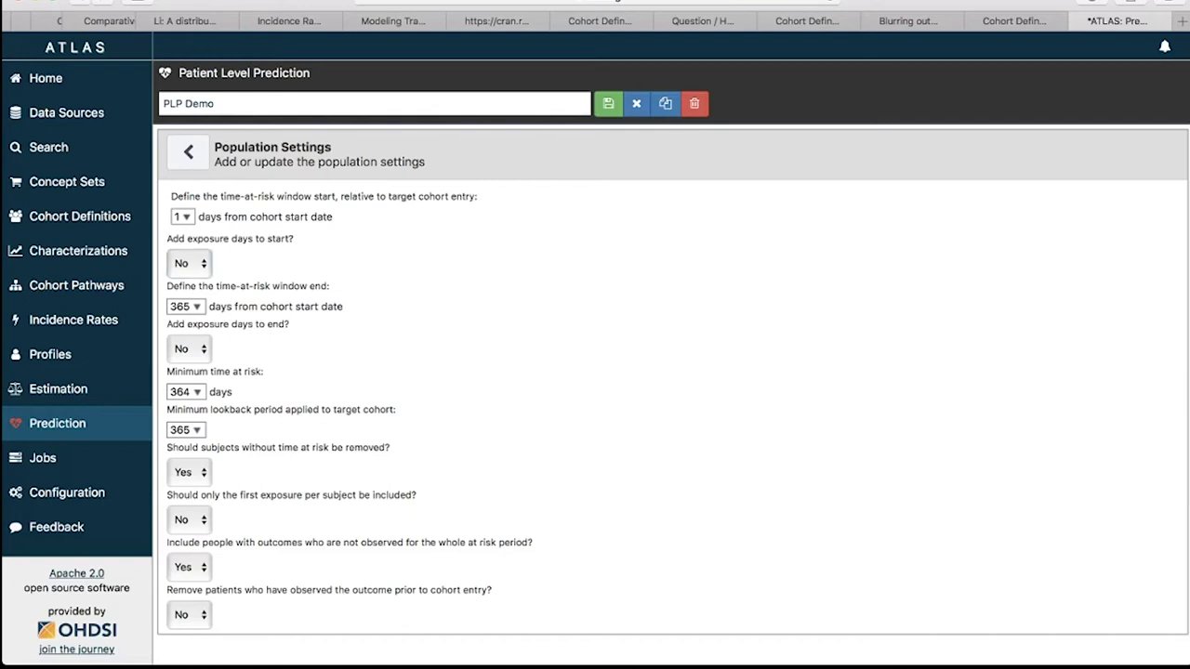
Step: Try Yes for adding exposure days to the time-at-risk window start and set it back to No
key(Down)
drag(333, 217, 250, 217)
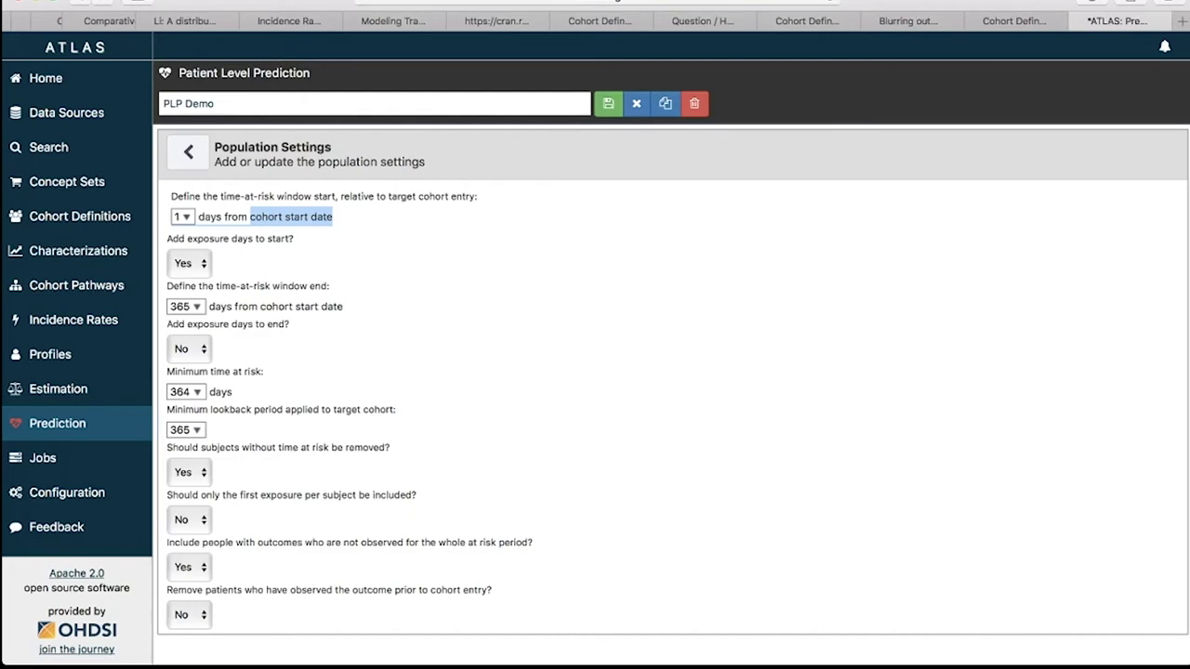
drag(332, 217, 250, 217)
key(Down)
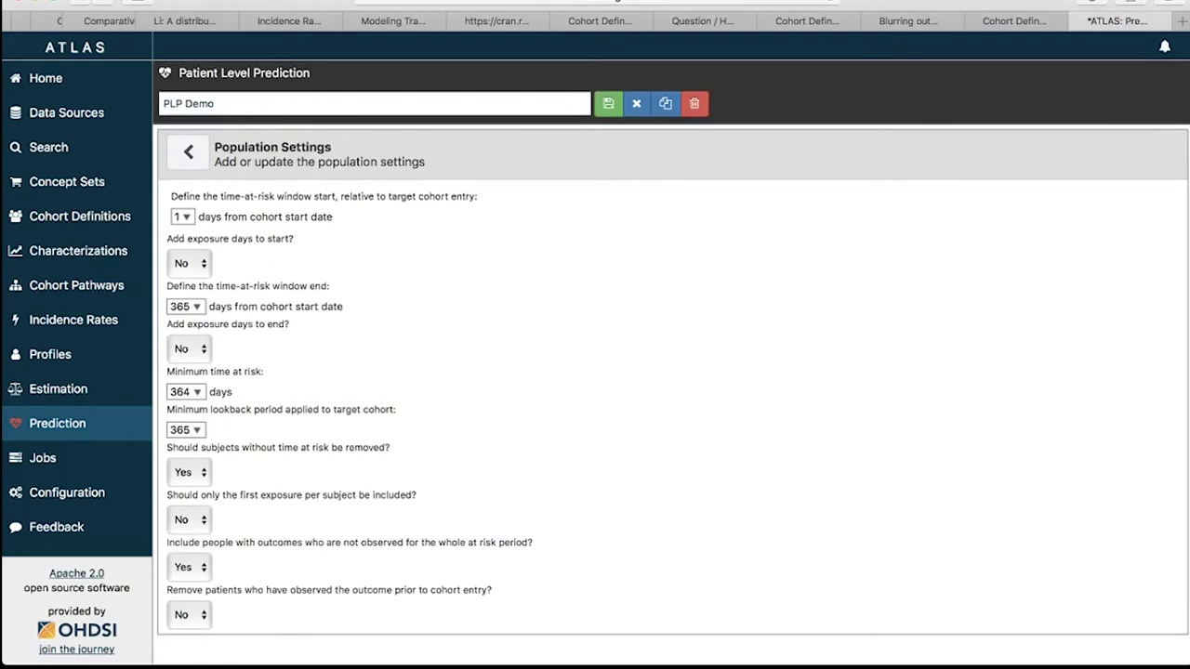
Step: Set the option for adding exposure days to the time-at-risk window end to No
drag(260, 306, 343, 306)
click(189, 349)
key(n)
Step: Try a minimum time at risk of 365 days and set it back to 364
click(189, 391)
key(BackSpace)
text(5)
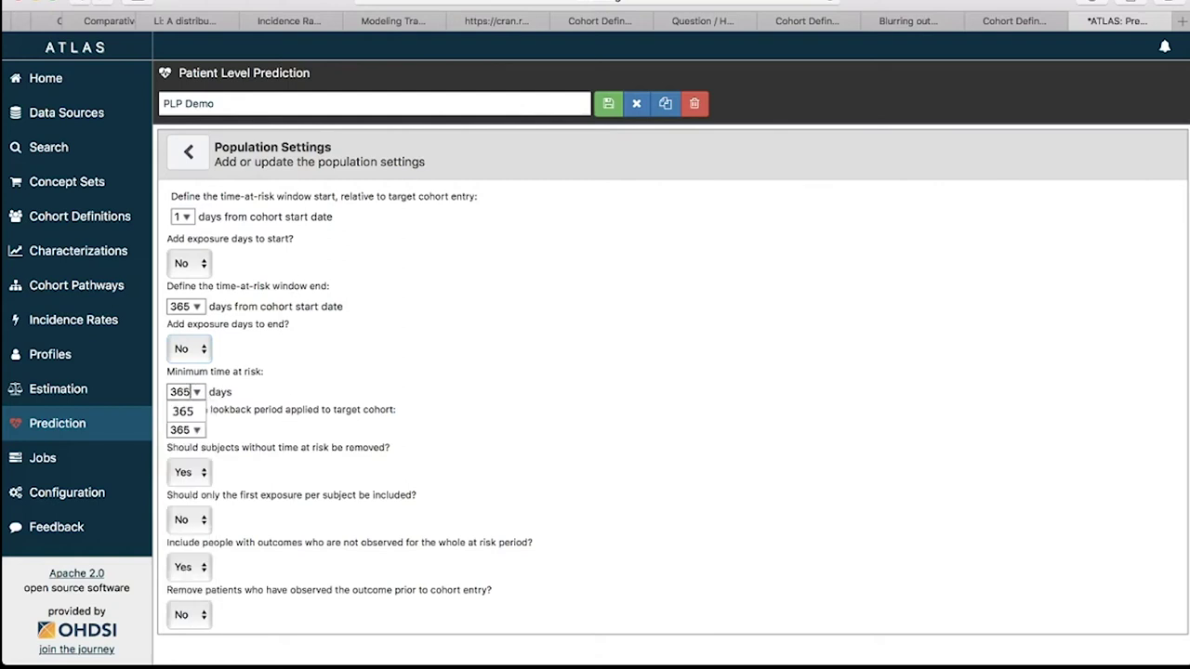
key(Return)
click(189, 392)
key(BackSpace)
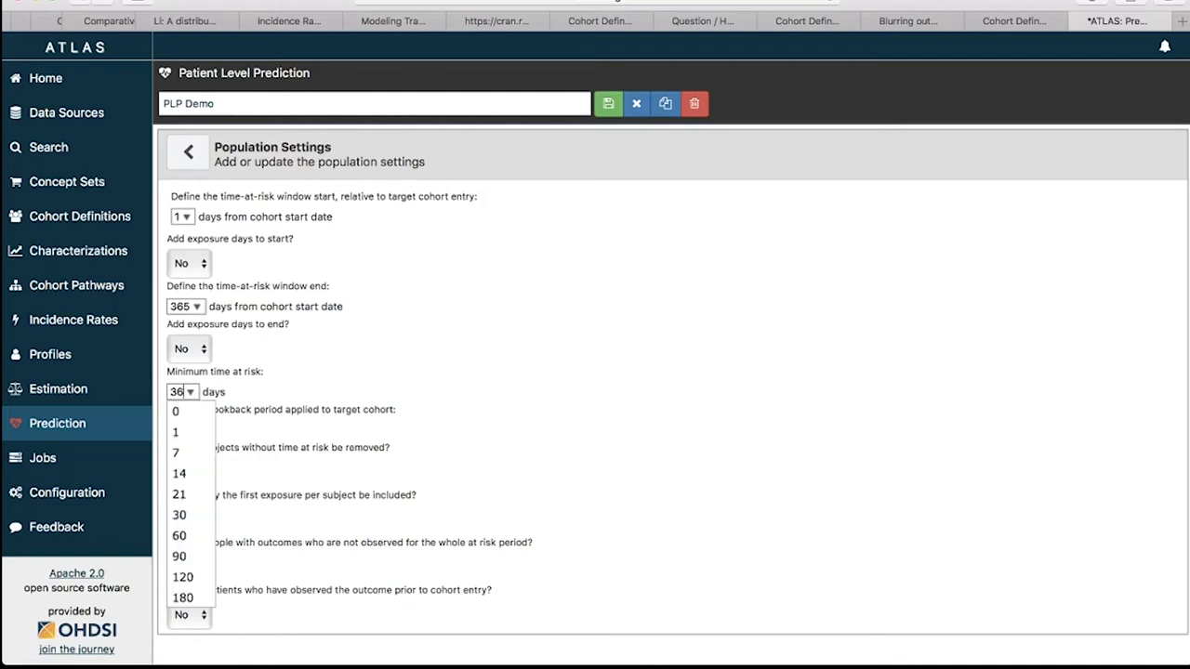
text(4)
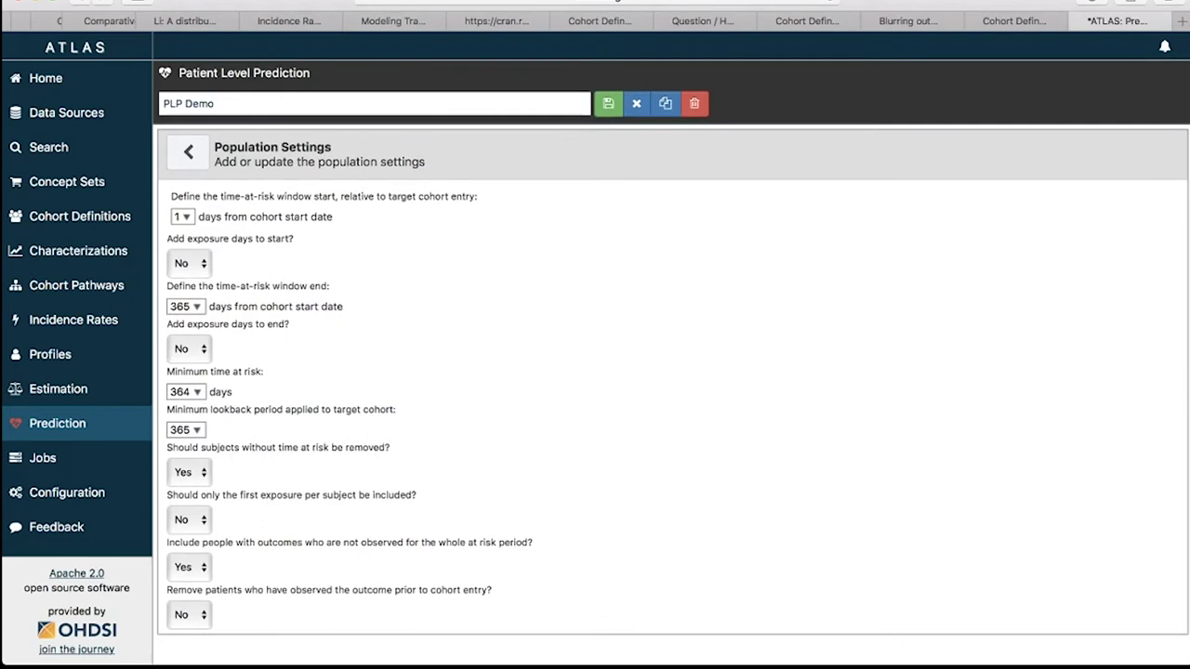
Step: Keep the 365-day lookback period and No for removing patients with prior outcomes, and return to the specification
click(185, 430)
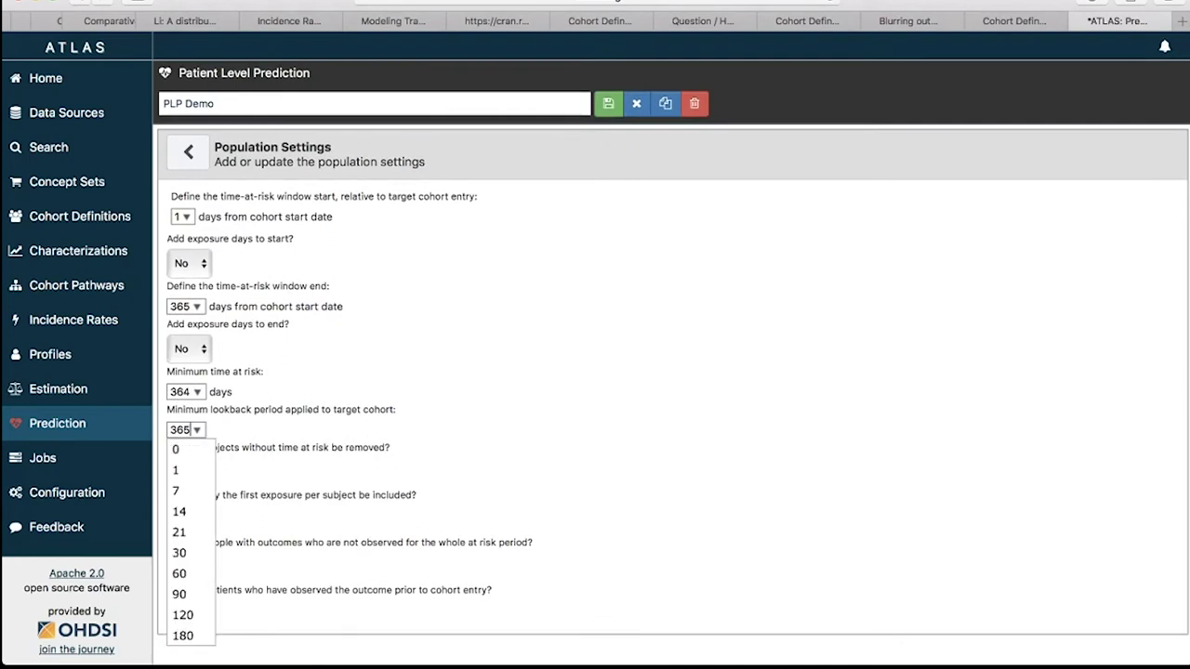
key(Escape)
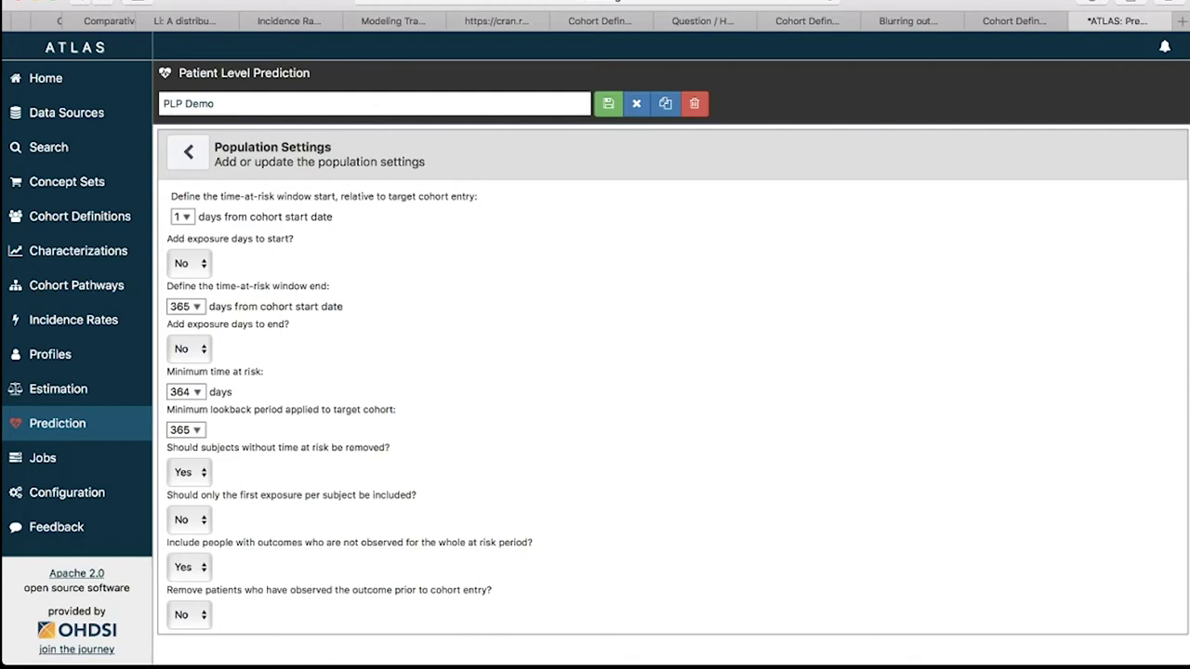
click(188, 519)
key(Down)
click(188, 615)
scroll(671, 372, down, 10)
key(n)
click(188, 151)
scroll(669, 372, down, 15)
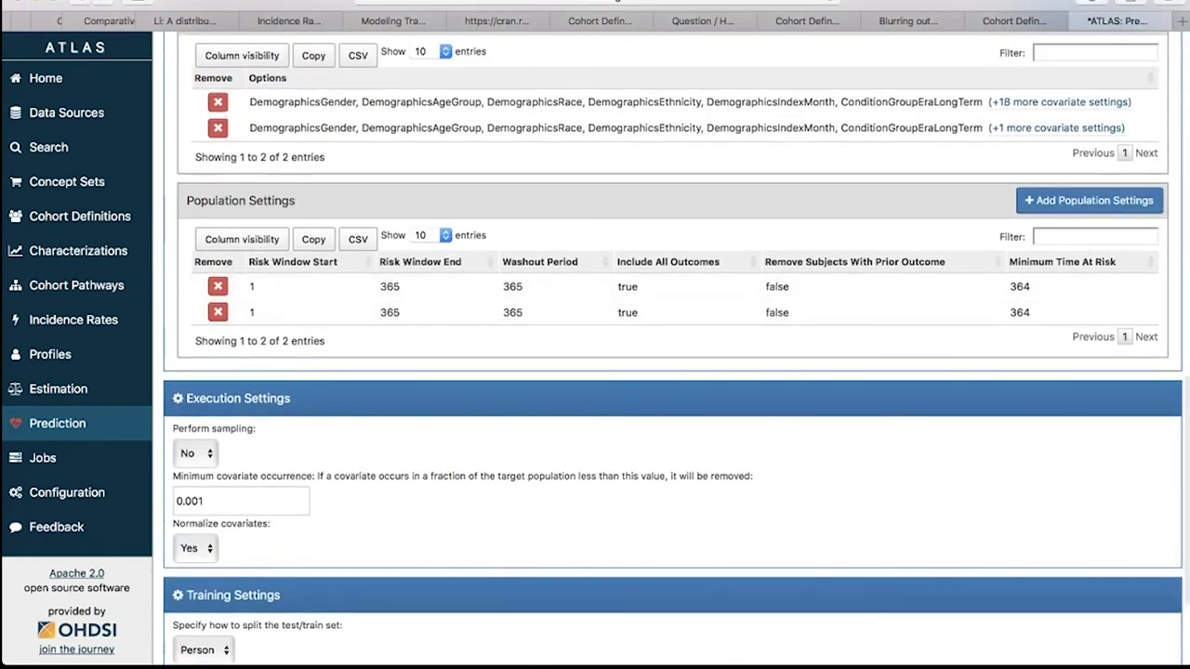
Step: Set Perform sampling to Yes in the execution settings
scroll(669, 372, up, 5)
scroll(669, 372, down, 5)
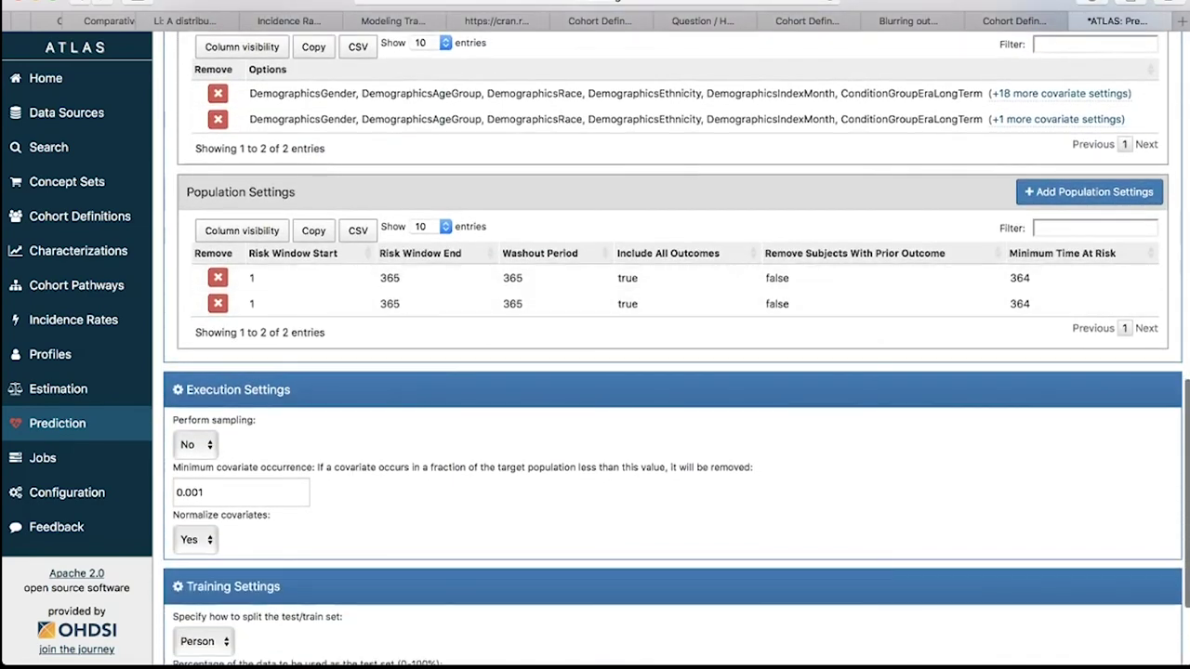
scroll(670, 371, down, 3)
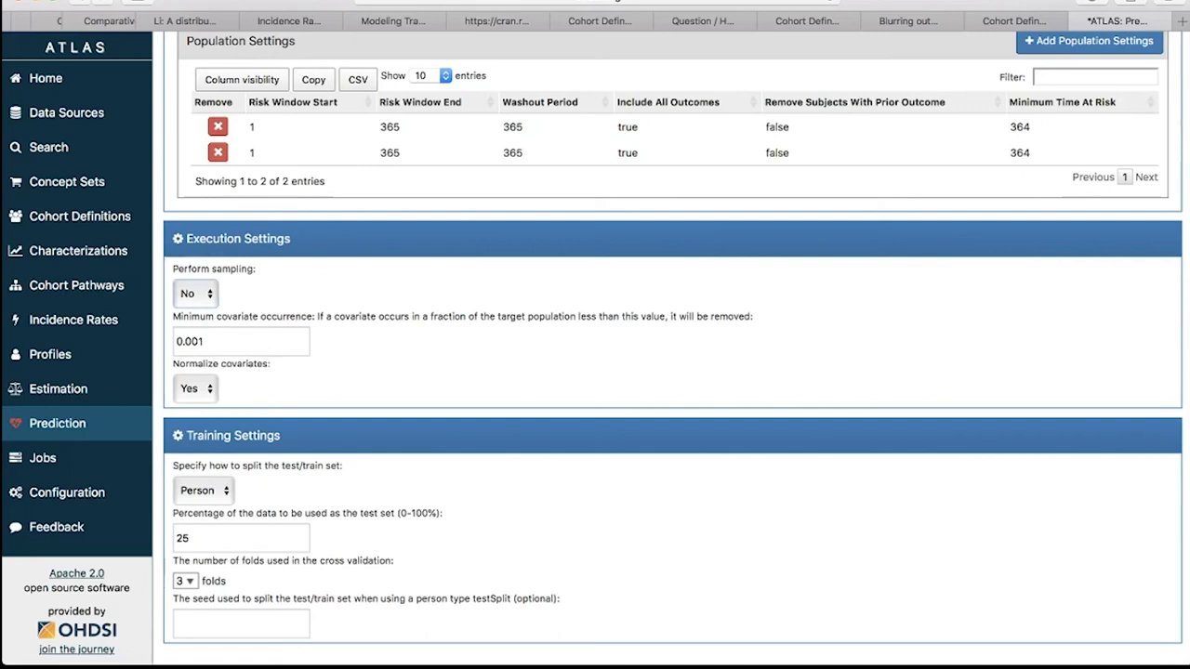
key(Down)
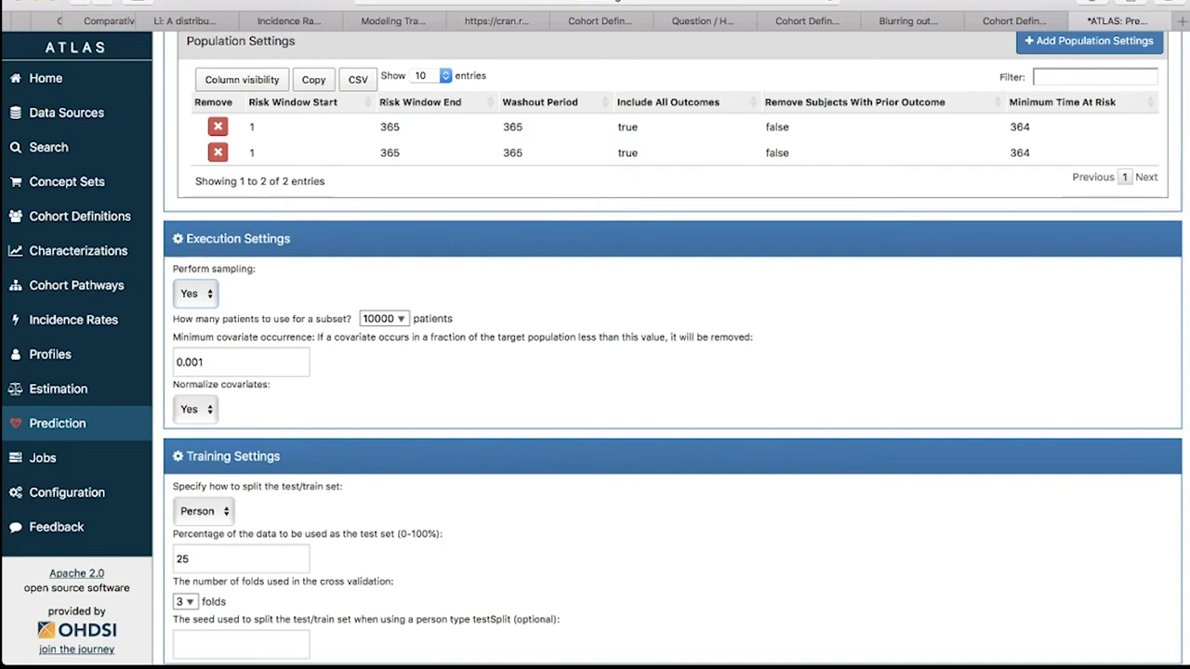
scroll(670, 372, down, 1)
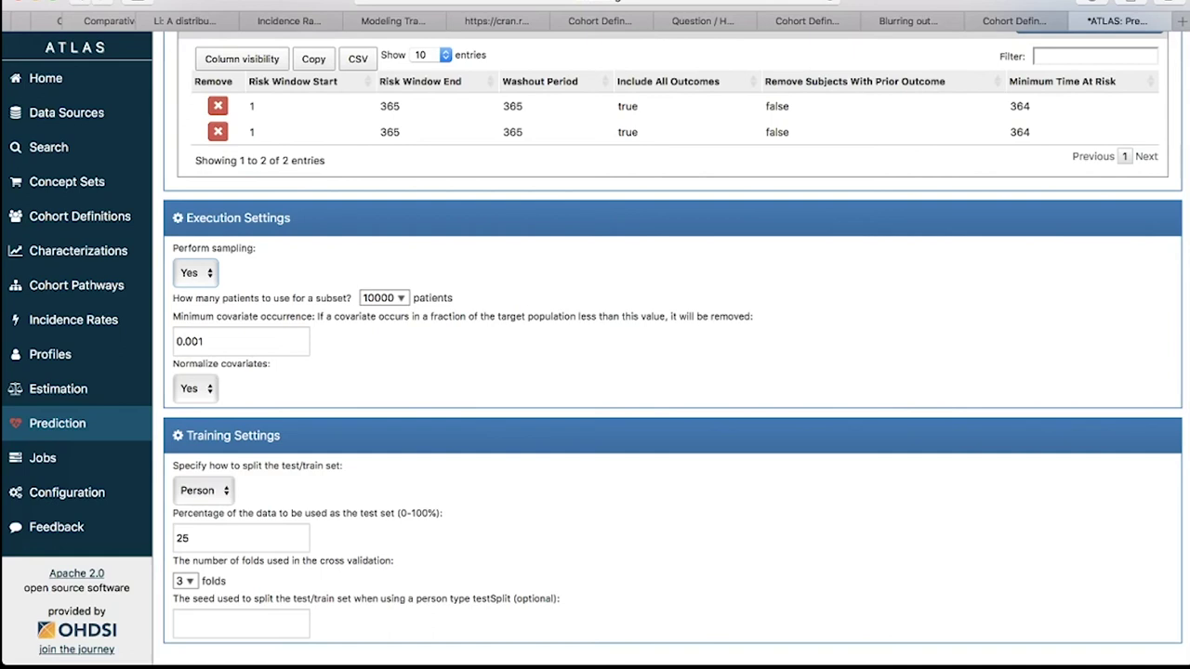
Step: Set the minimum covariate occurrence to 0.00001 in the execution settings
click(198, 342)
text(00)
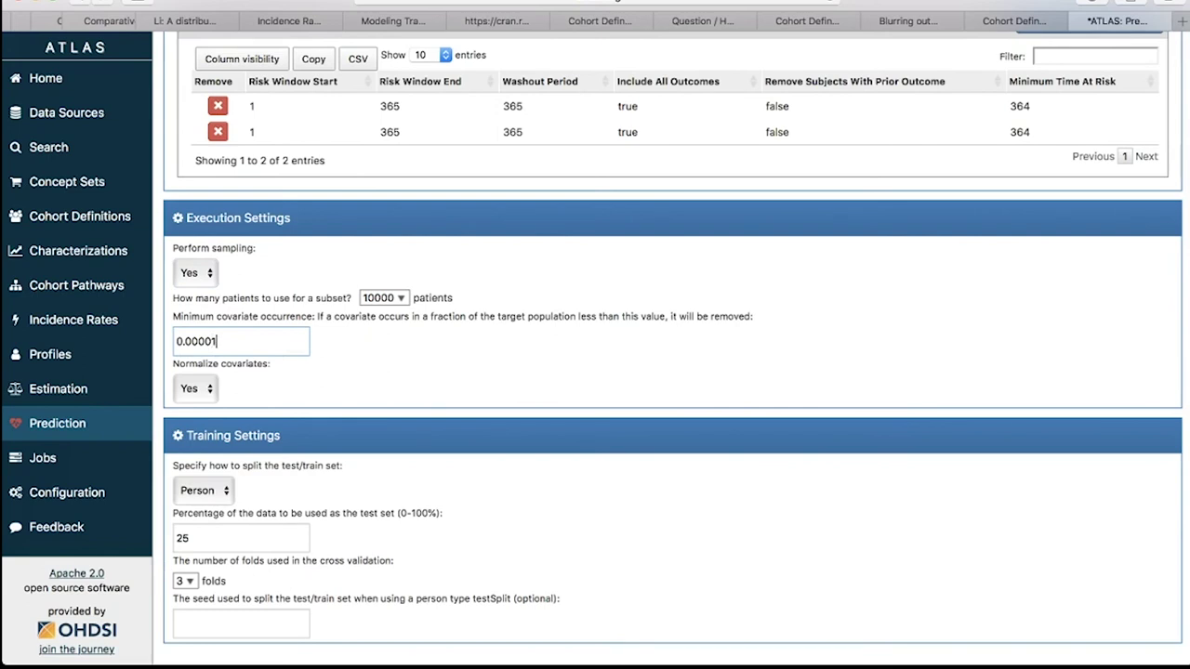
scroll(669, 418, down, 2)
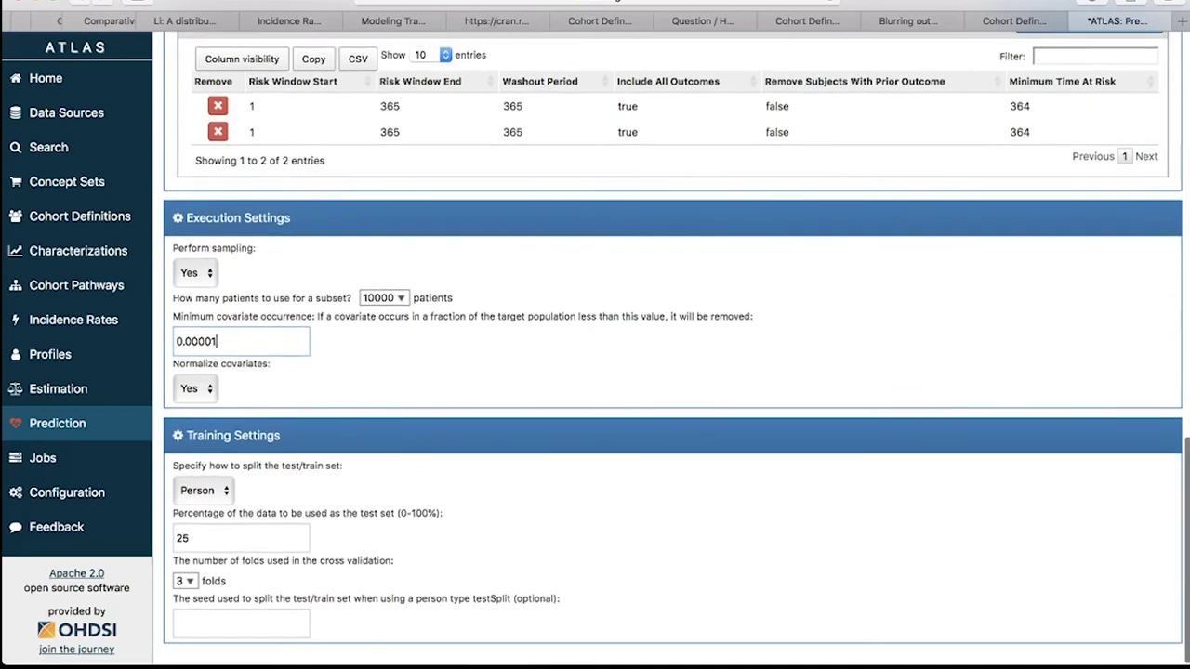
Step: Set the cross validation to 10 folds and the test/train split seed to 1 in the training settings
drag(281, 436, 184, 435)
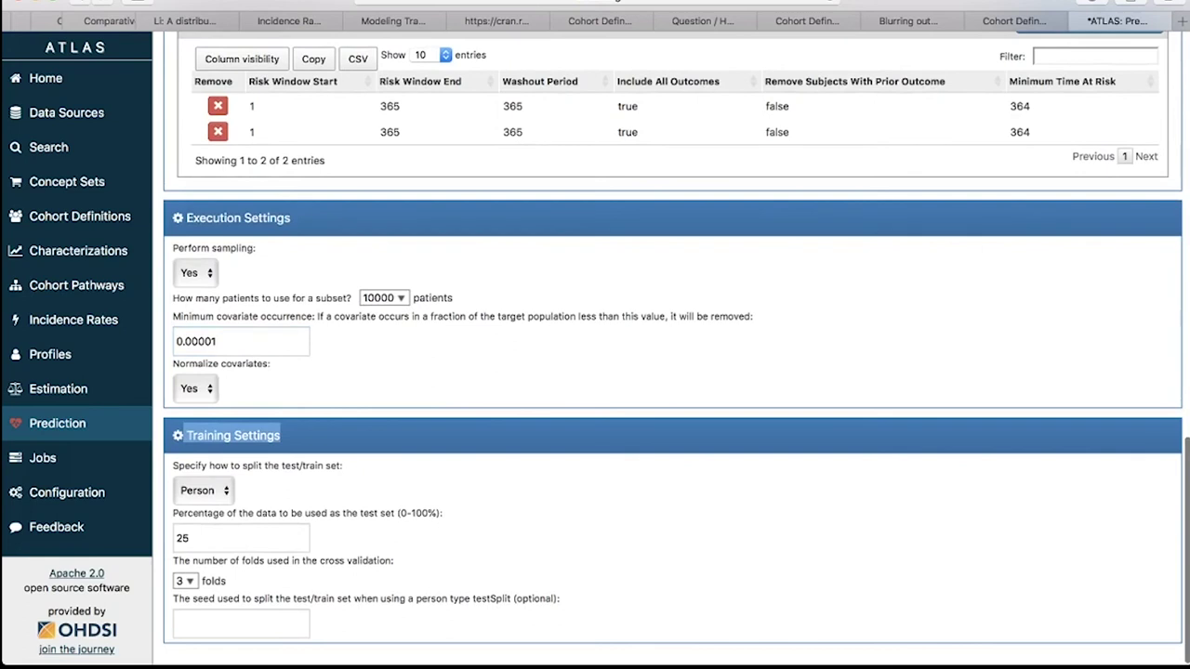
click(184, 436)
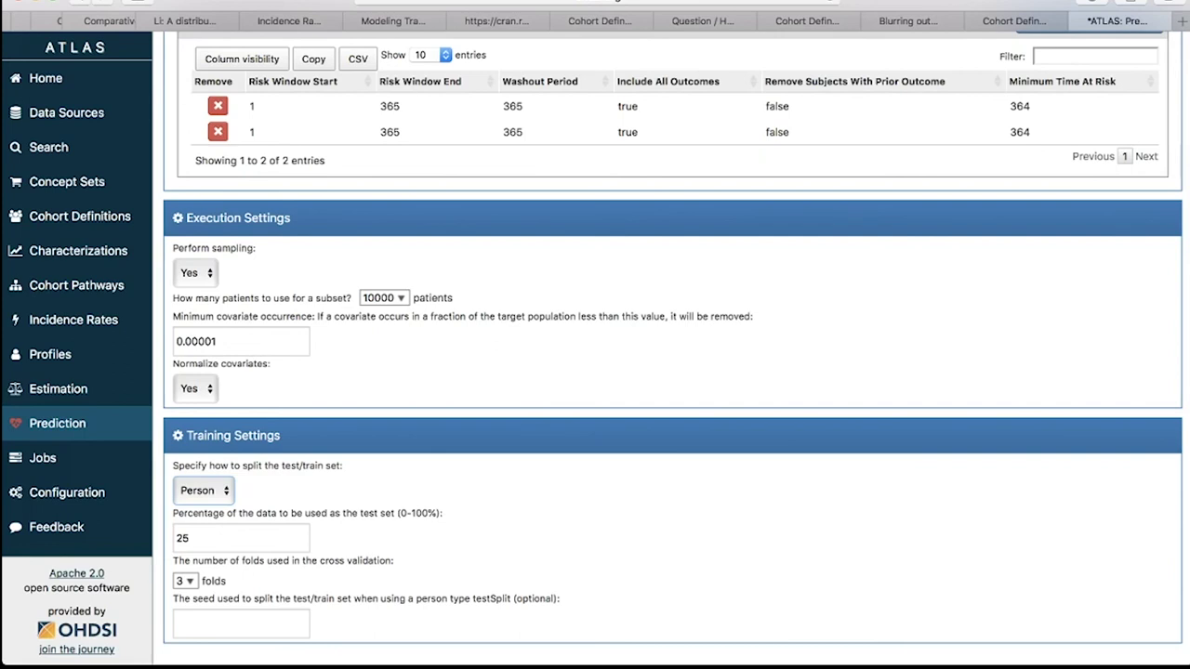
click(189, 538)
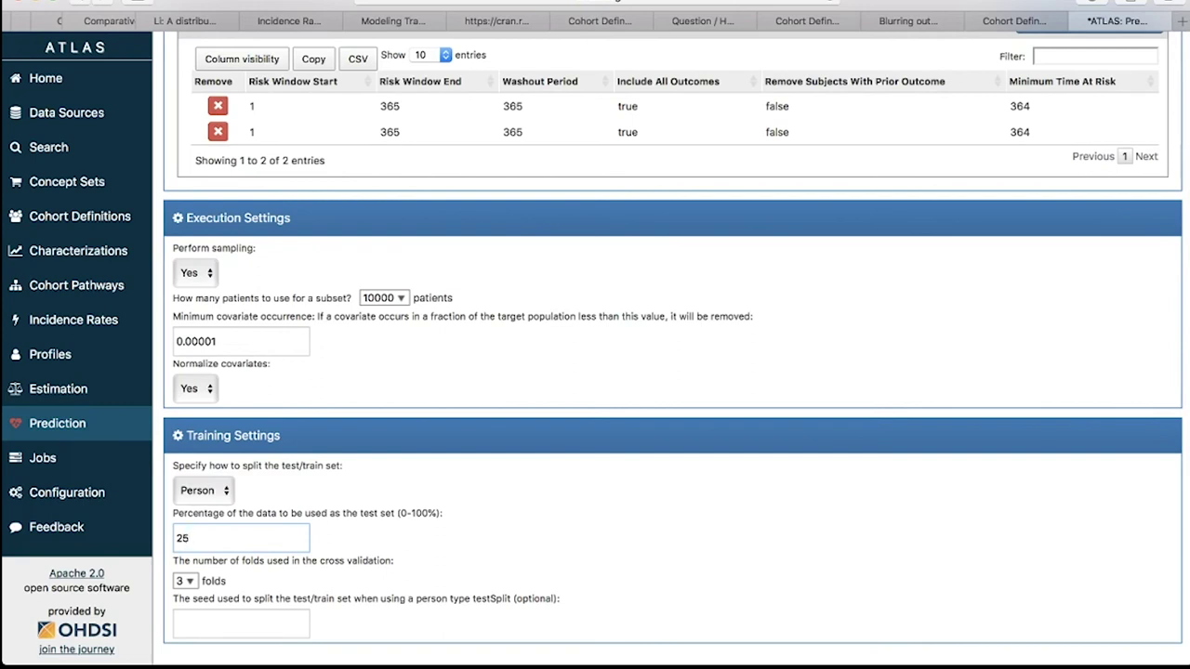
click(184, 581)
scroll(186, 623, down, 3)
click(183, 661)
click(176, 624)
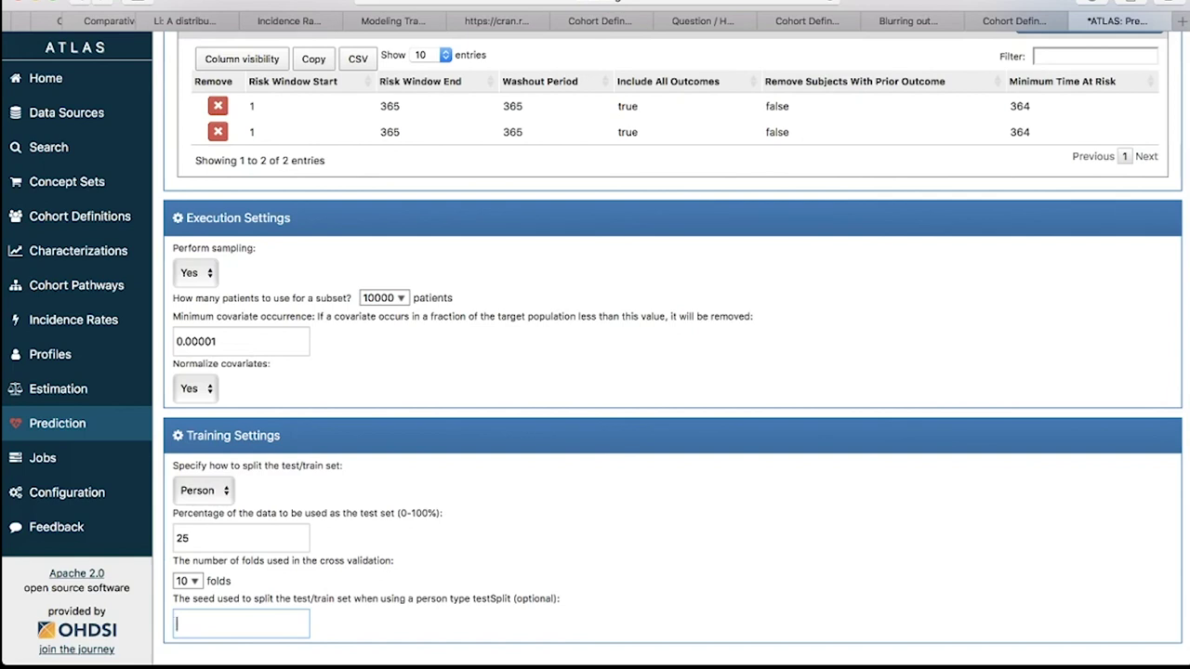
text(1)
key(Tab)
Step: Save the PLP Demo analysis and open its full study specification for review
scroll(670, 372, up, 5)
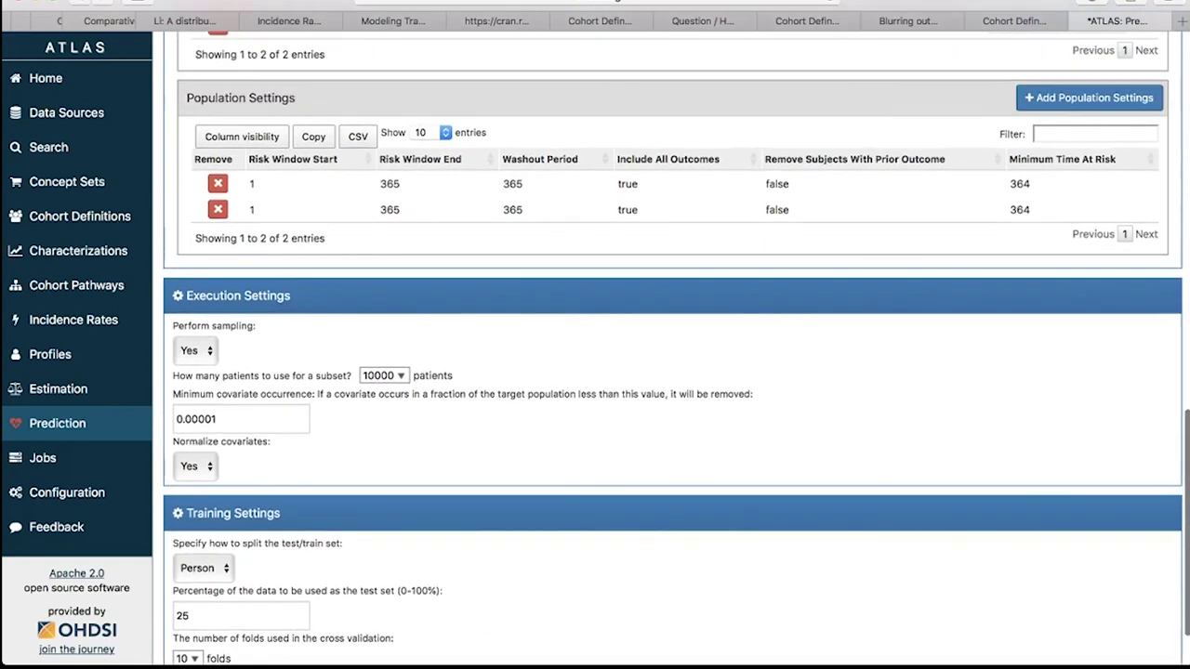
scroll(669, 372, up, 10)
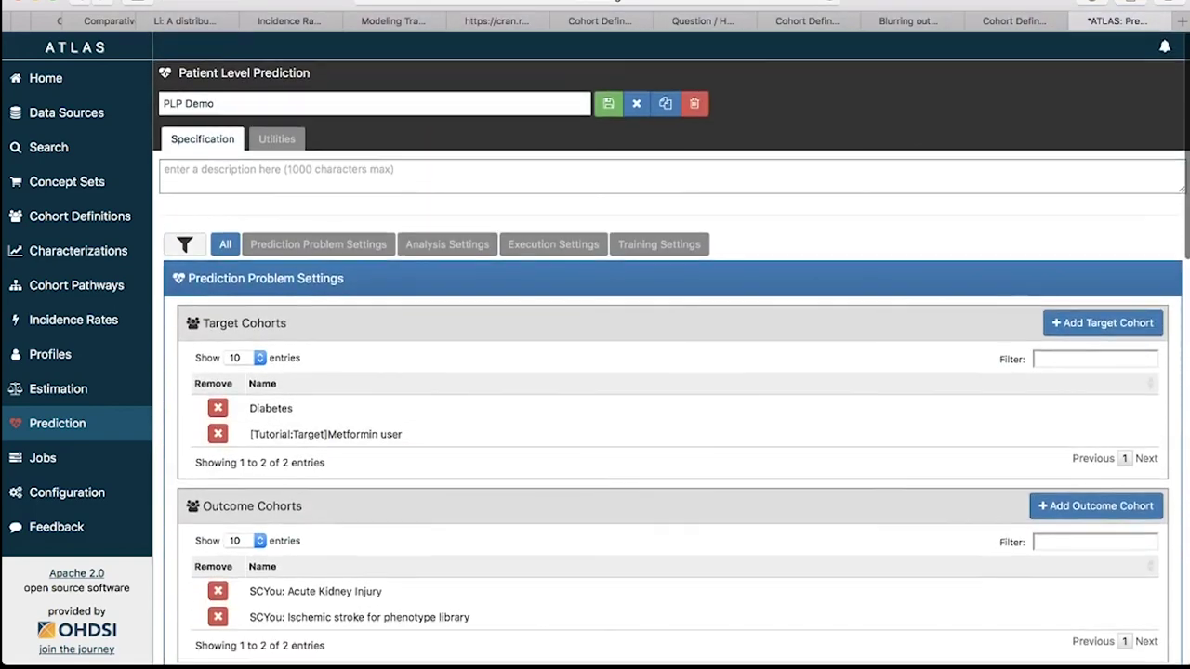
click(608, 103)
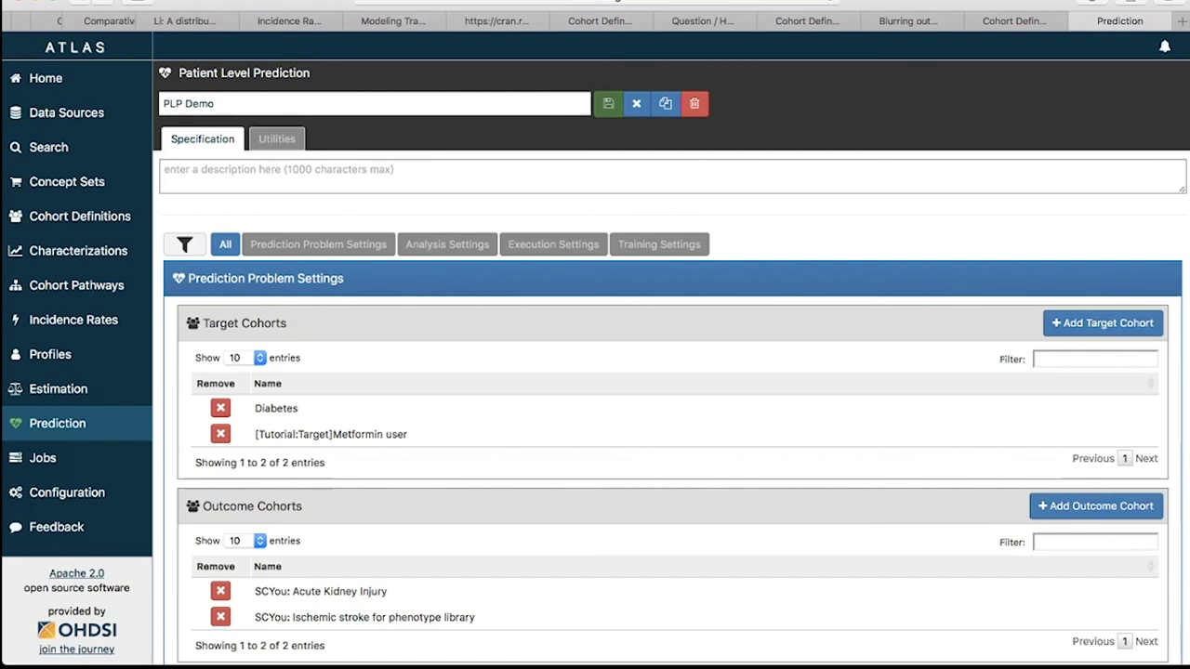
click(276, 139)
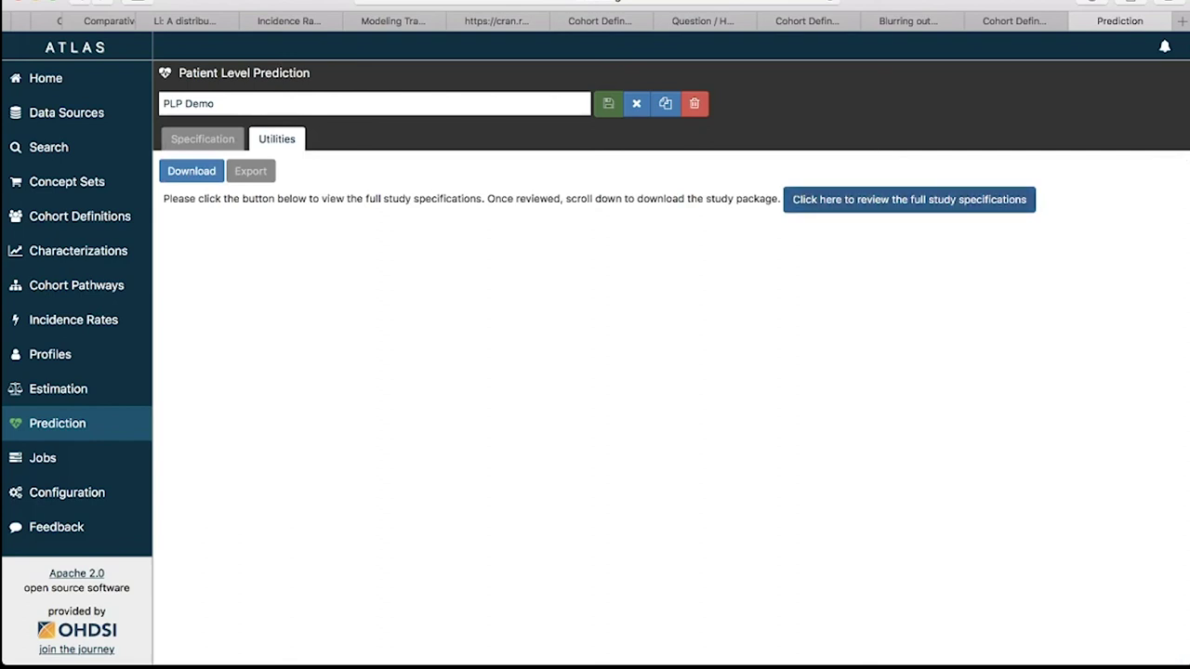
click(910, 199)
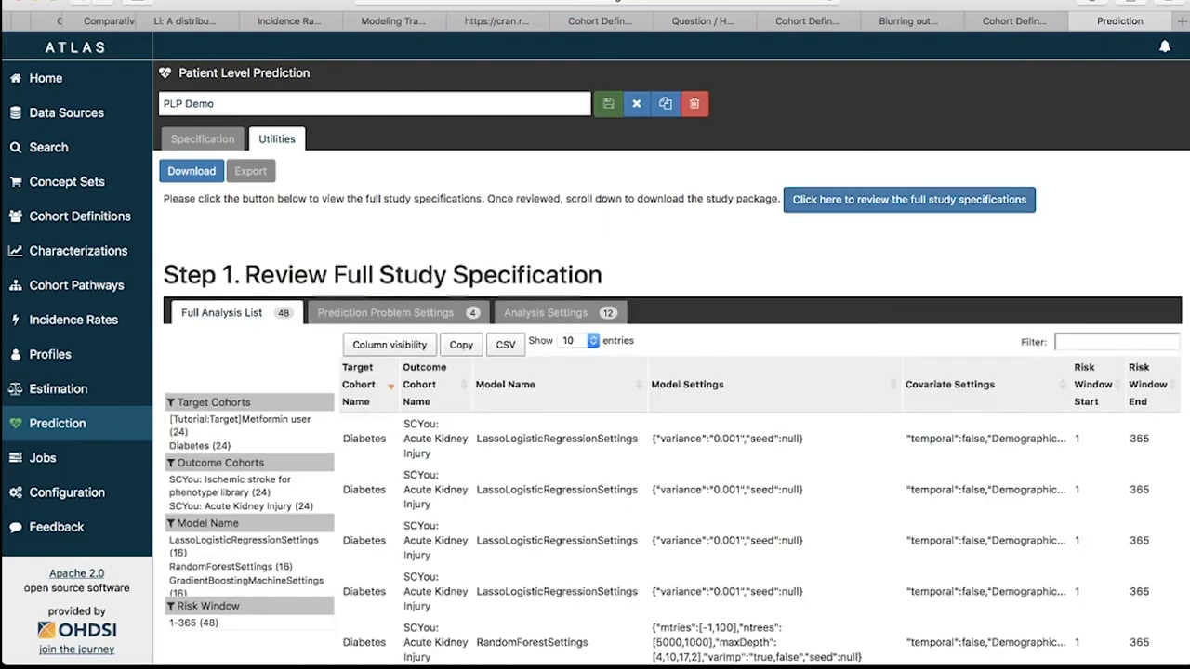
Step: Examine the full analysis list, comparing the cohort, model, covariate and risk window combinations
scroll(669, 371, down, 3)
scroll(650, 412, down, 2)
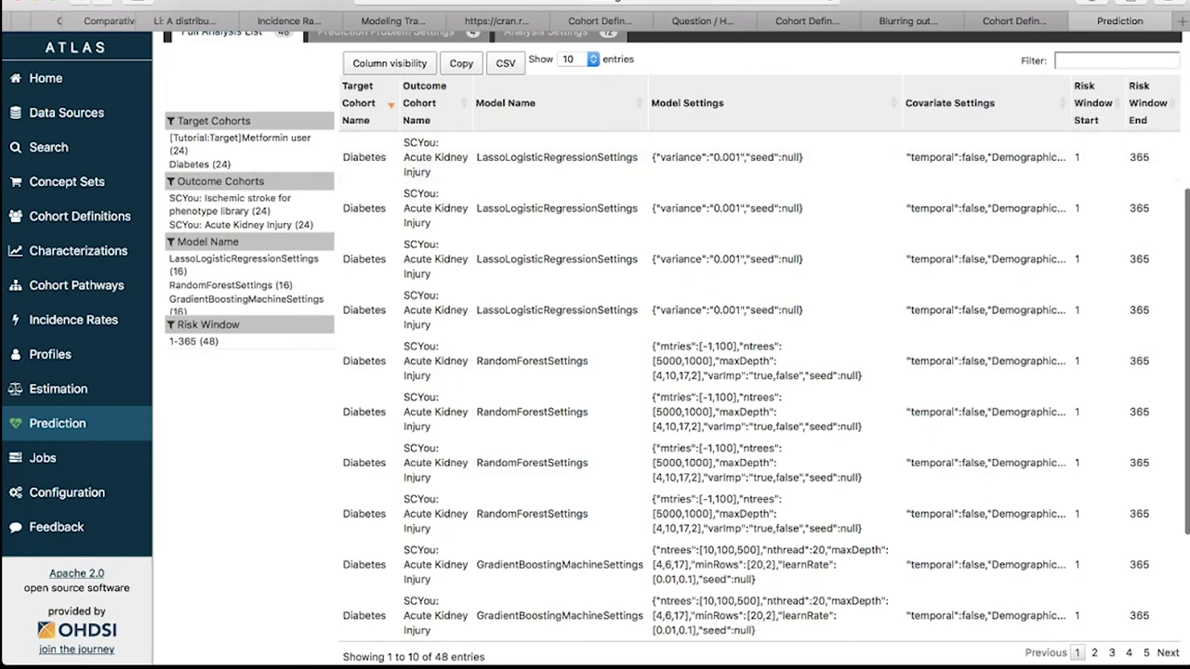
scroll(744, 361, down, 3)
scroll(743, 360, up, 2)
scroll(743, 360, down, 4)
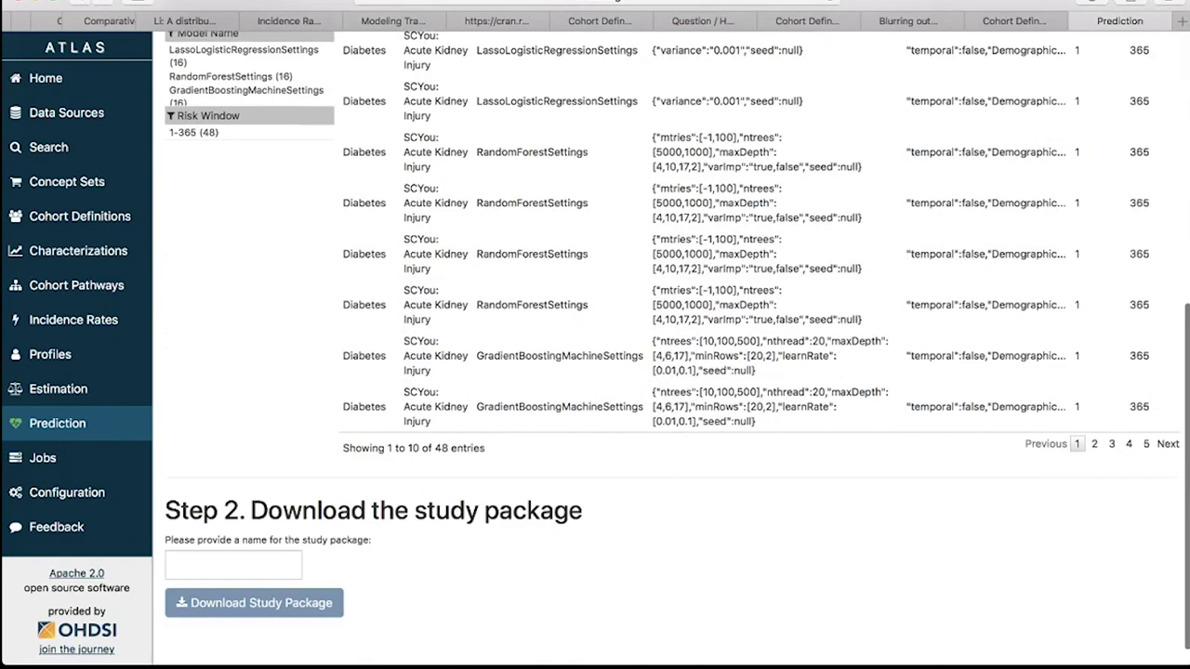
scroll(744, 360, down, 2)
scroll(744, 361, up, 5)
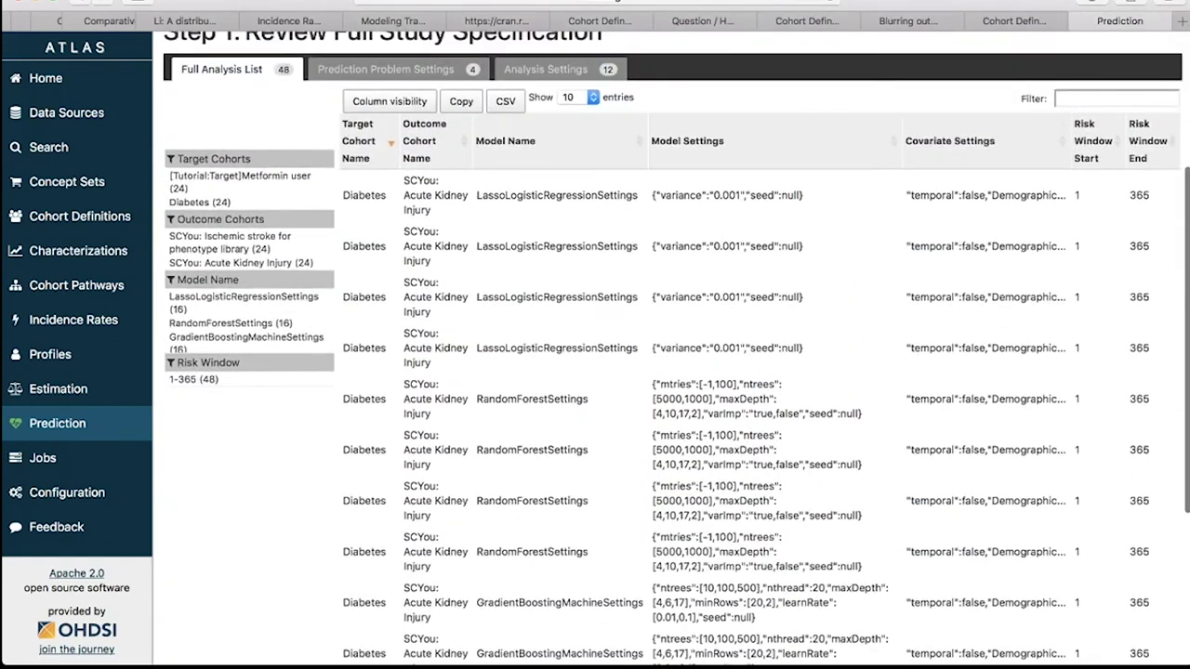
scroll(744, 361, down, 5)
scroll(744, 361, up, 2)
scroll(743, 361, up, 1)
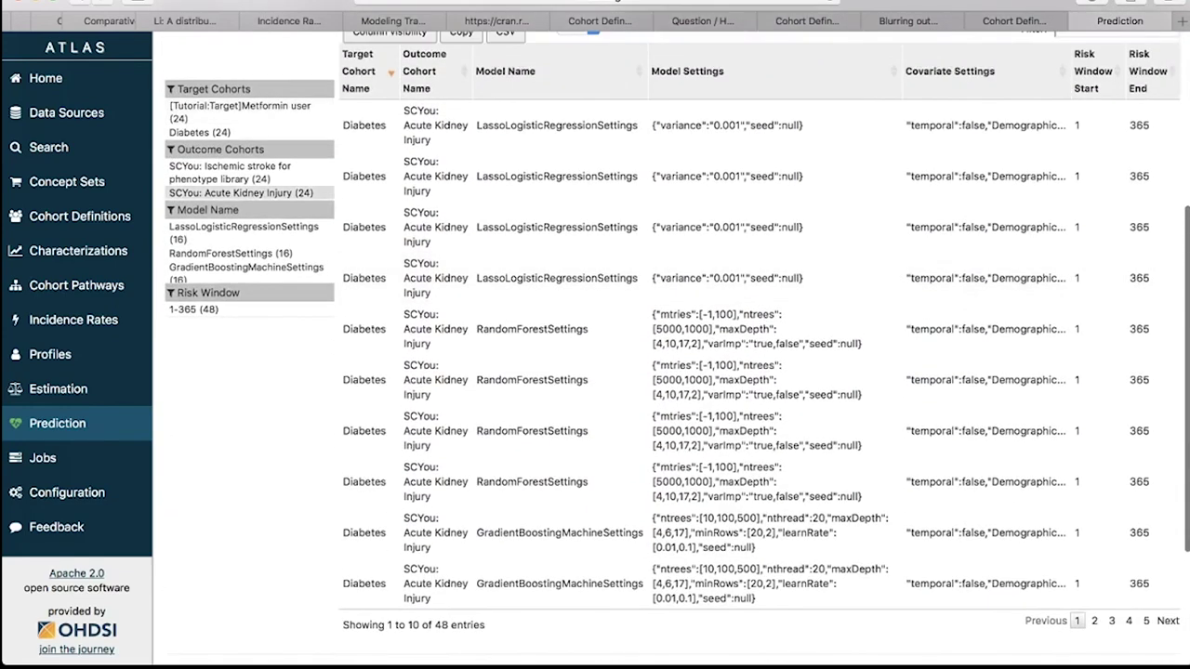
Step: Filter the analysis list by LassoLogisticRegressionSettings and by the 1-365 risk window, clearing each filter again
click(244, 233)
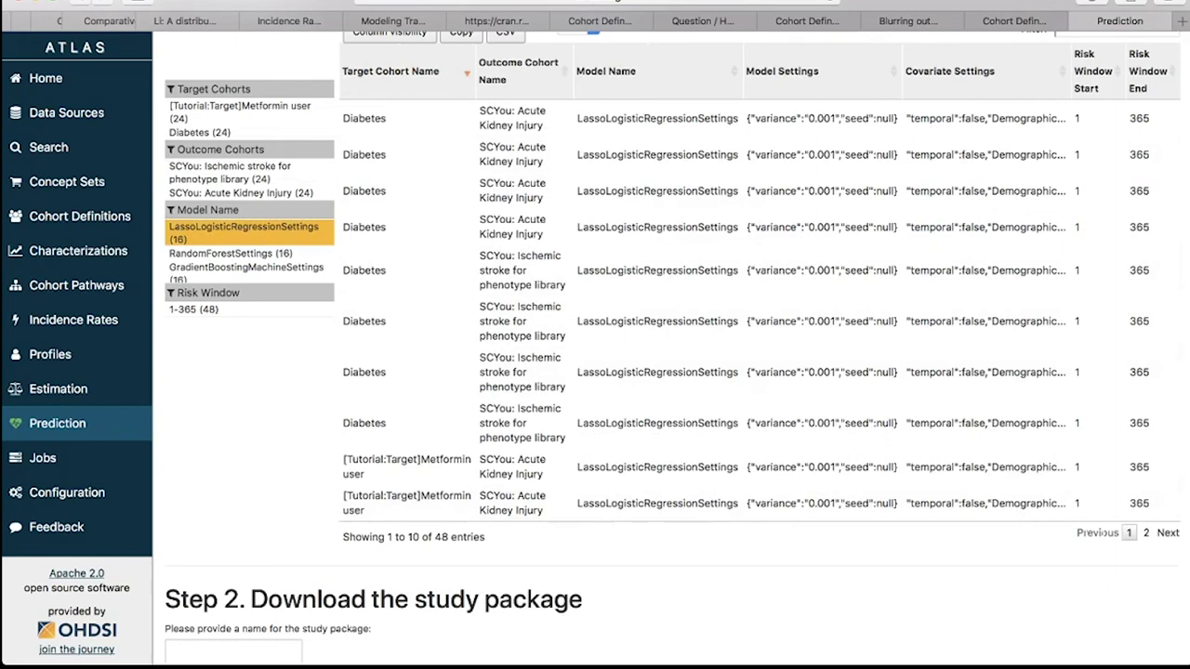
click(243, 233)
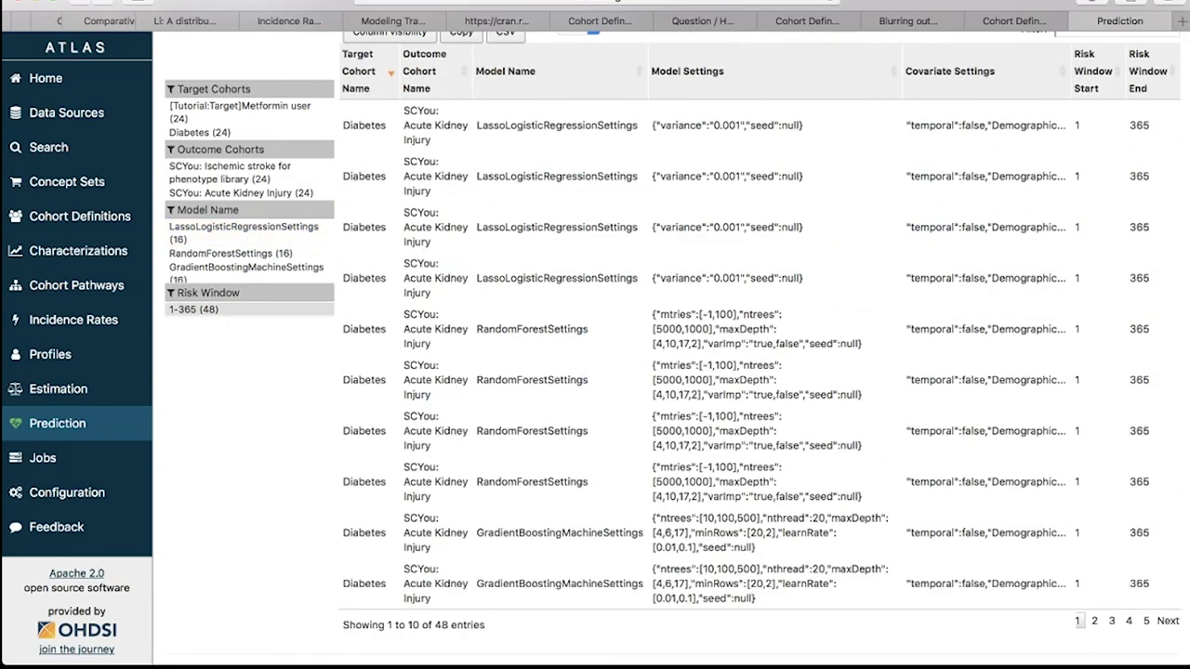
click(194, 309)
click(194, 309)
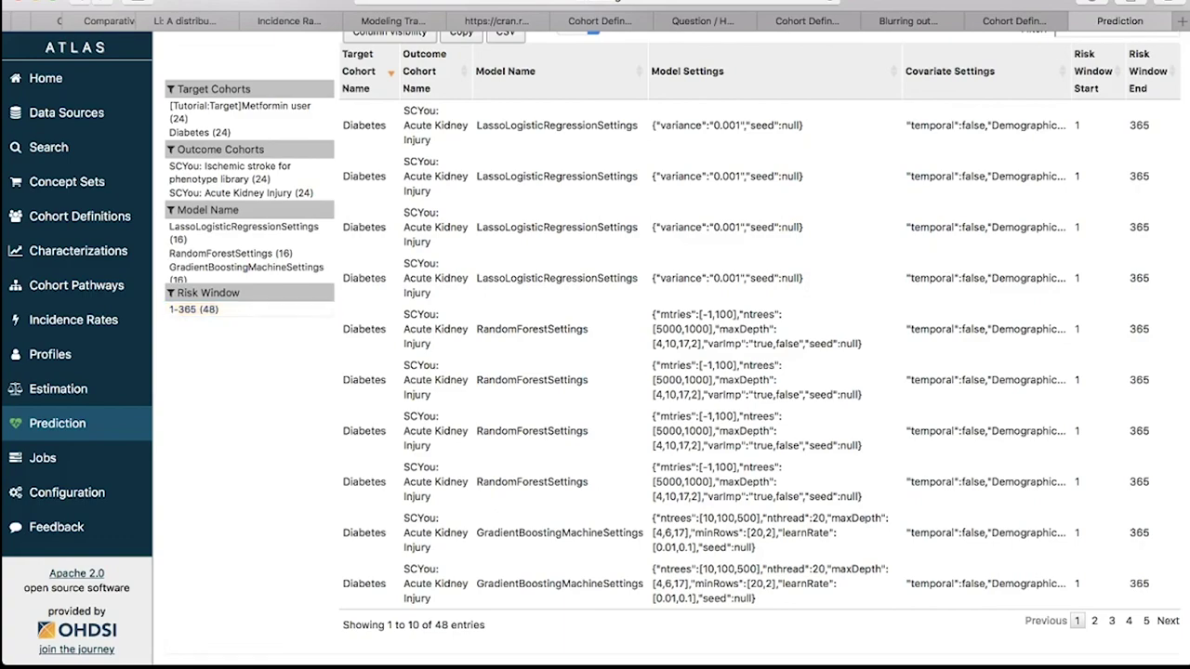
scroll(670, 372, down, 3)
scroll(669, 372, up, 6)
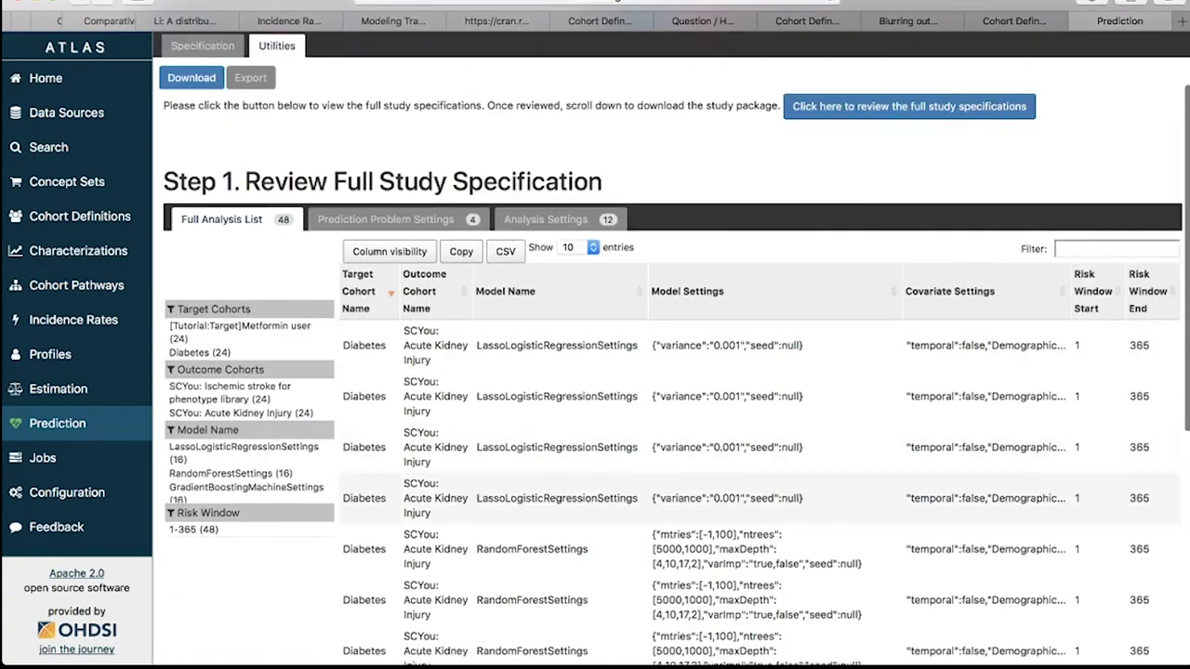
Step: Review the prediction problem settings and the analysis settings of the study, and return to the full analysis list
scroll(669, 371, down, 2)
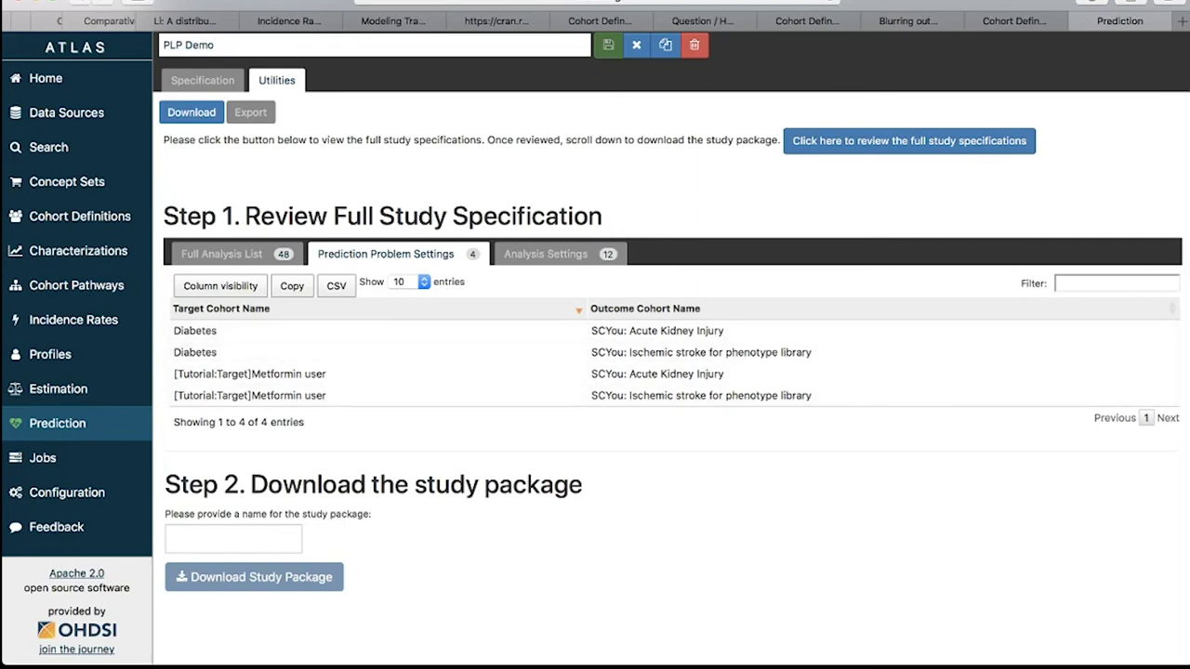
click(546, 254)
scroll(595, 372, down, 3)
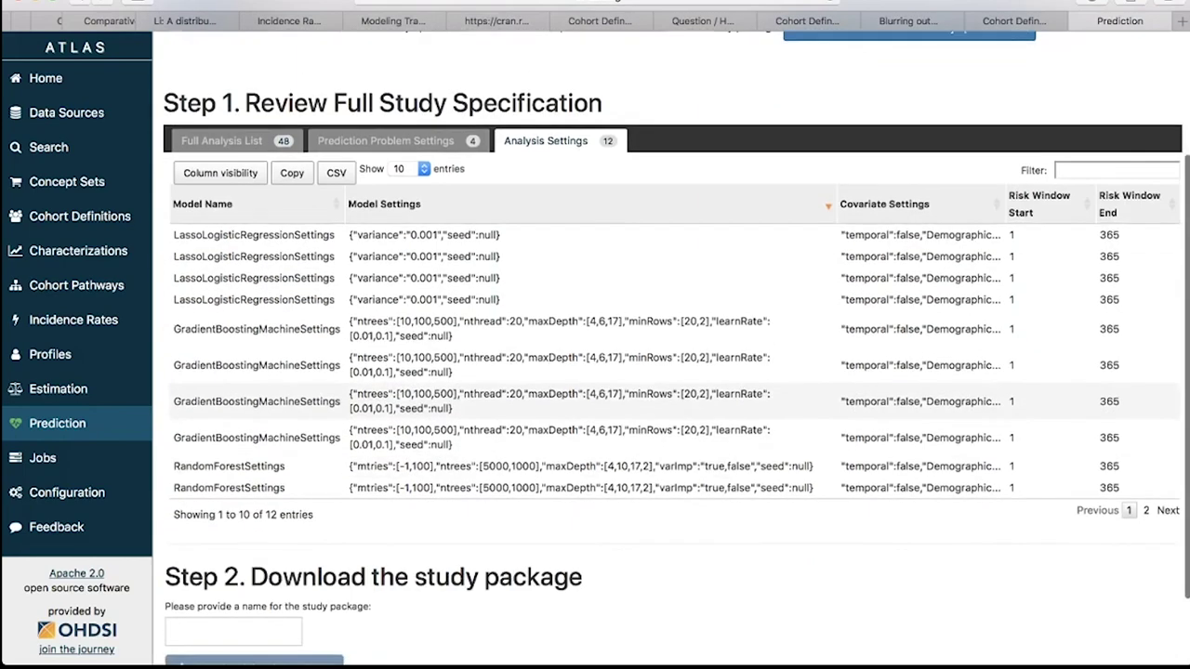
scroll(651, 372, up, 2)
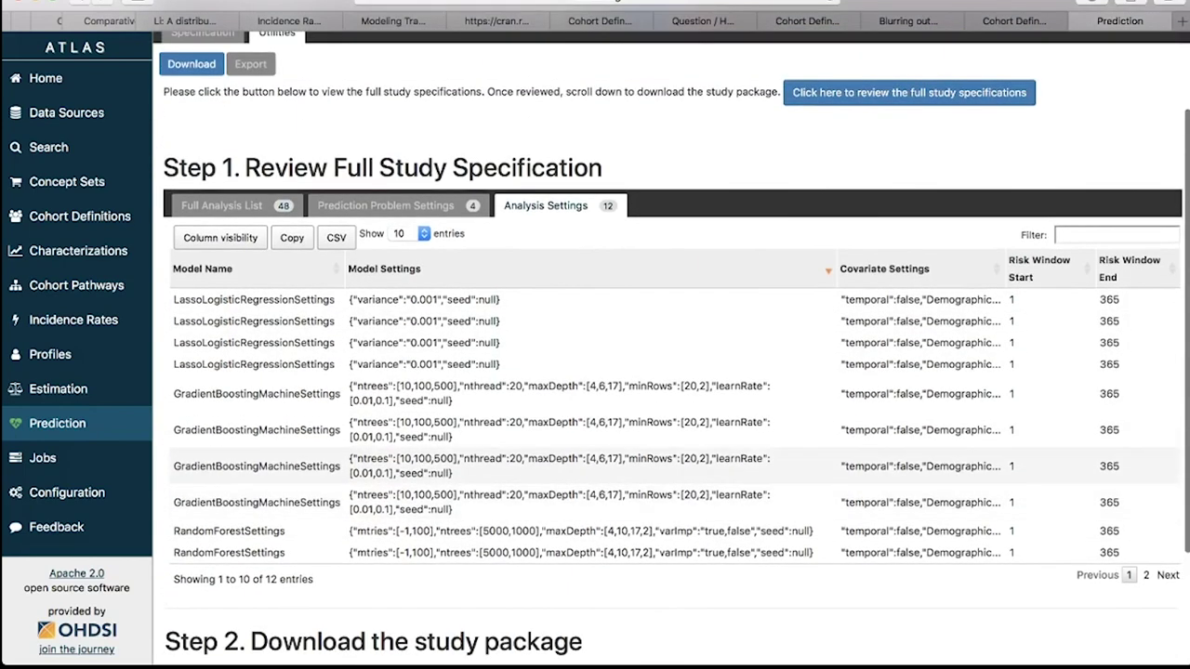
click(221, 205)
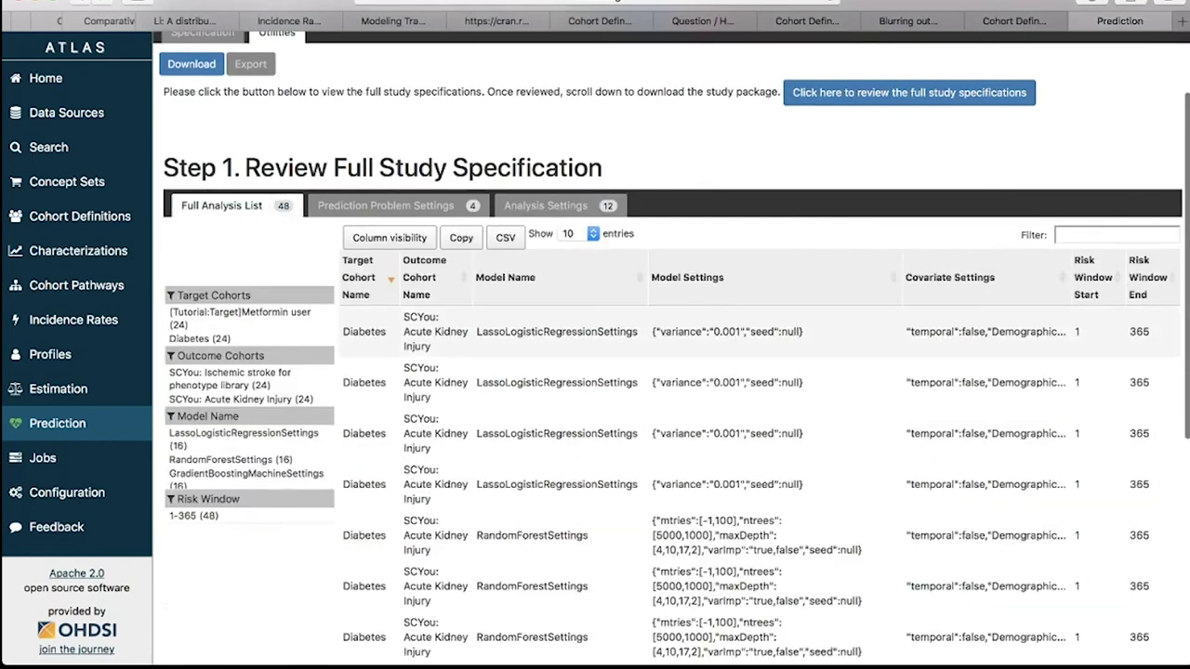
scroll(670, 335, down, 3)
scroll(669, 372, down, 2)
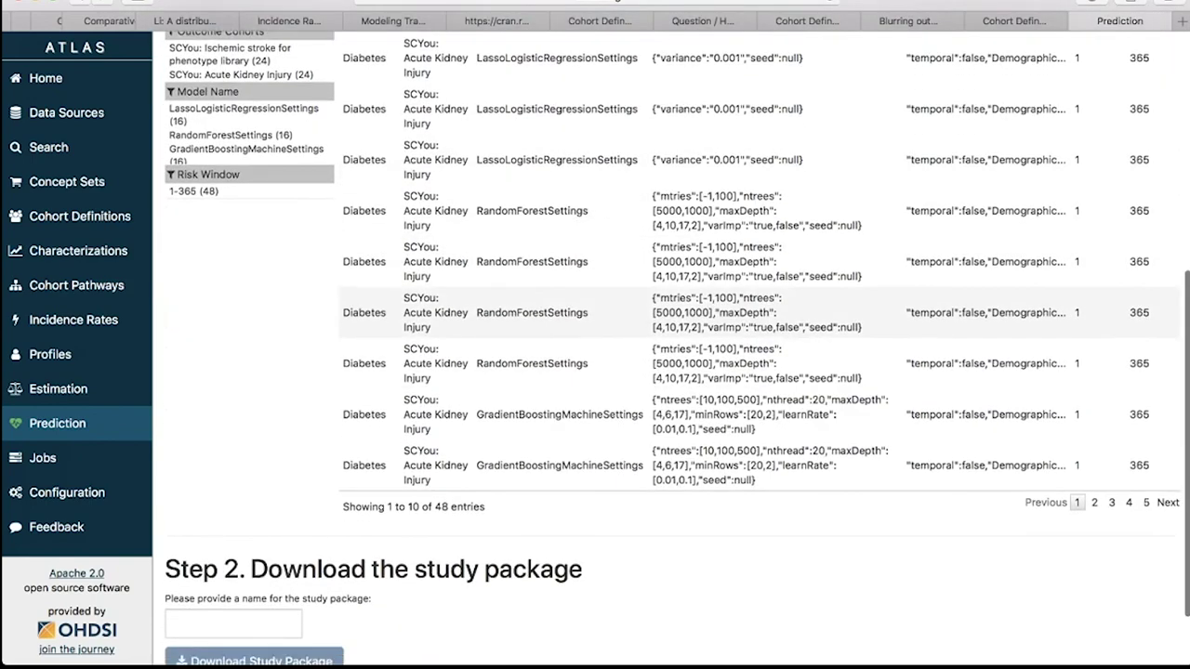
scroll(669, 372, up, 4)
scroll(670, 372, up, 1)
scroll(669, 371, down, 5)
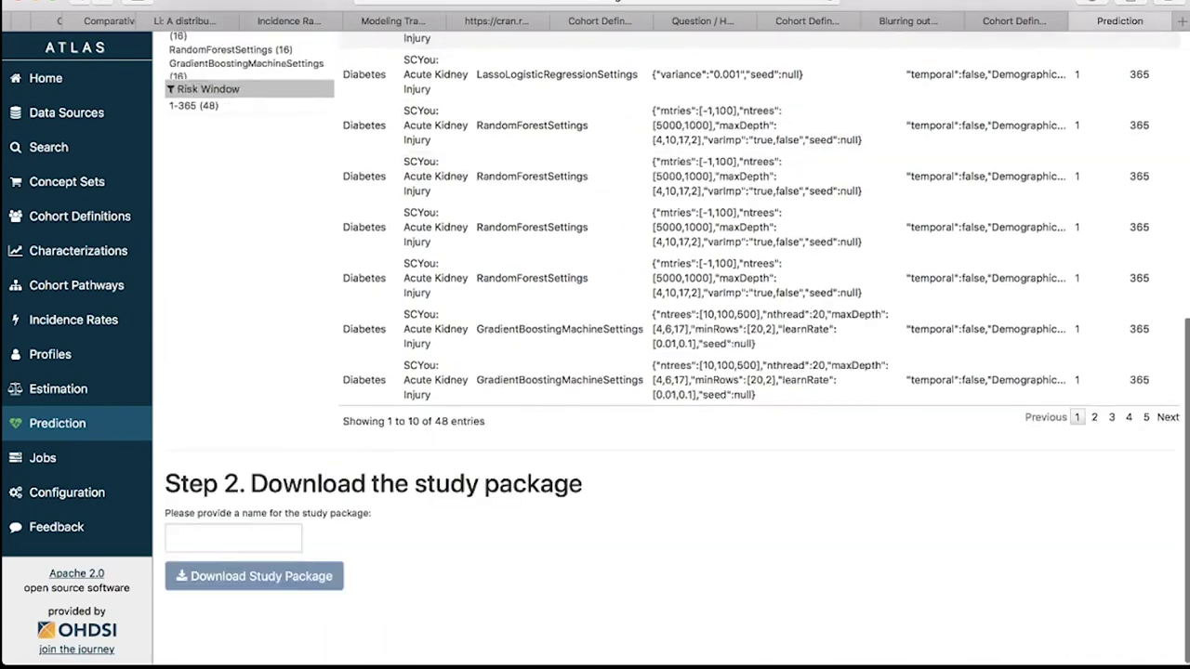
Step: Name the study package plpdemo
click(233, 539)
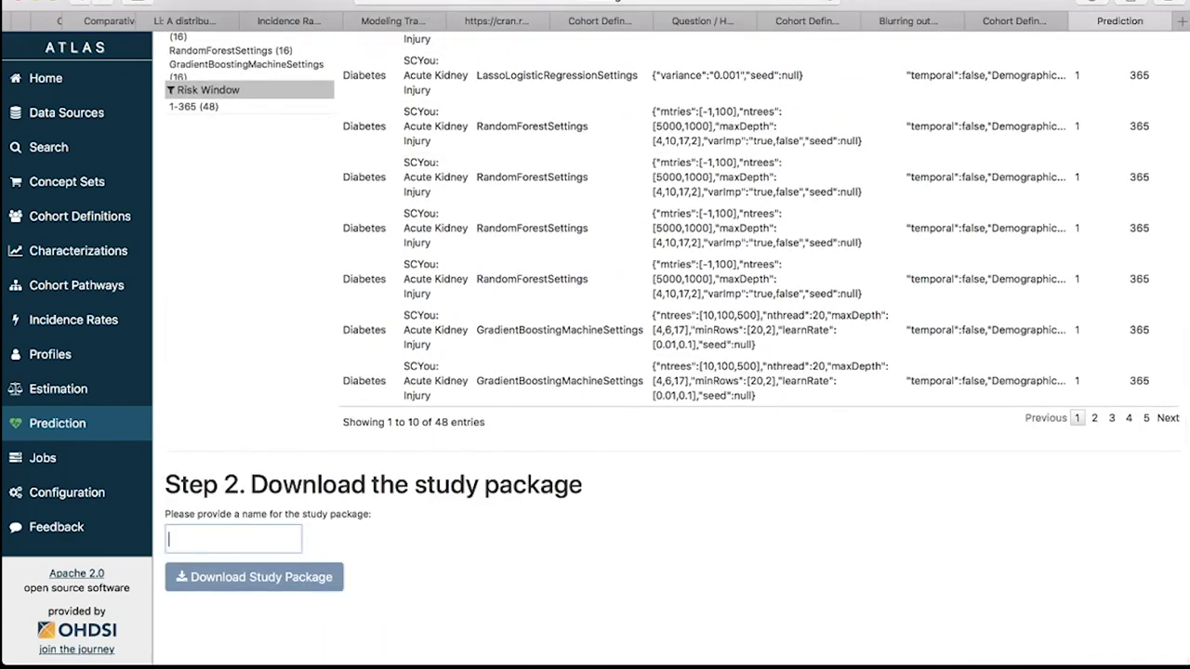
text(plpdemo)
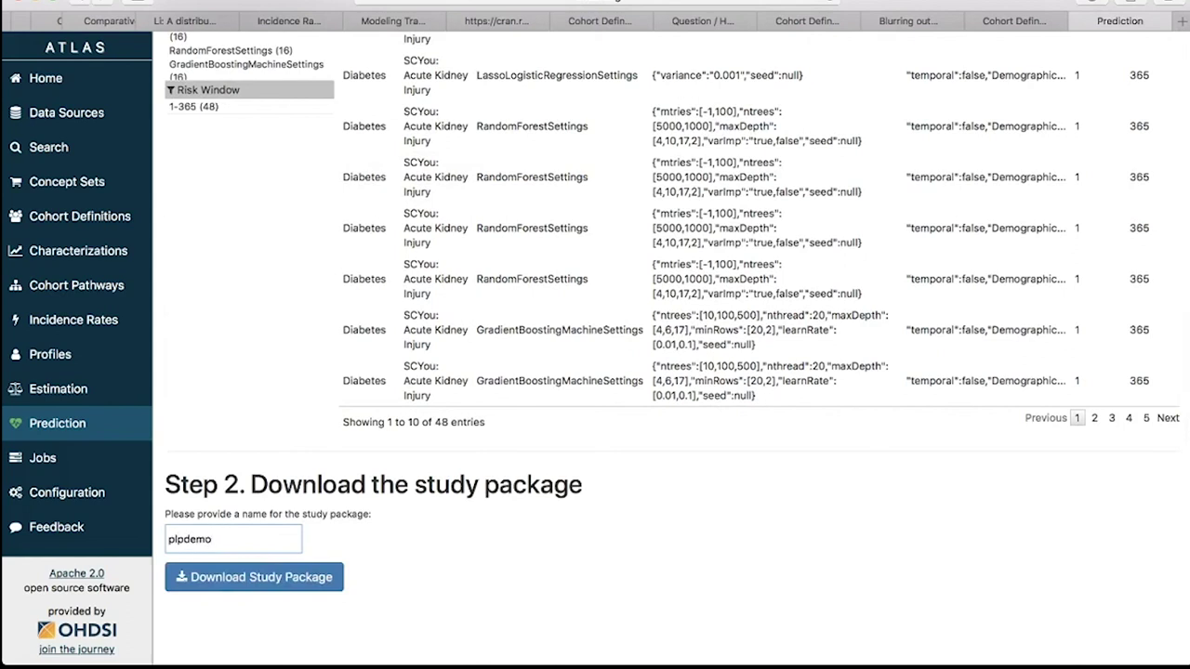
key(shift+Left)
key(shift+Left)
key(shift+Left)
key(shift+Left)
key(shift+Left)
key(shift+Left)
key(shift+Left)
click(212, 539)
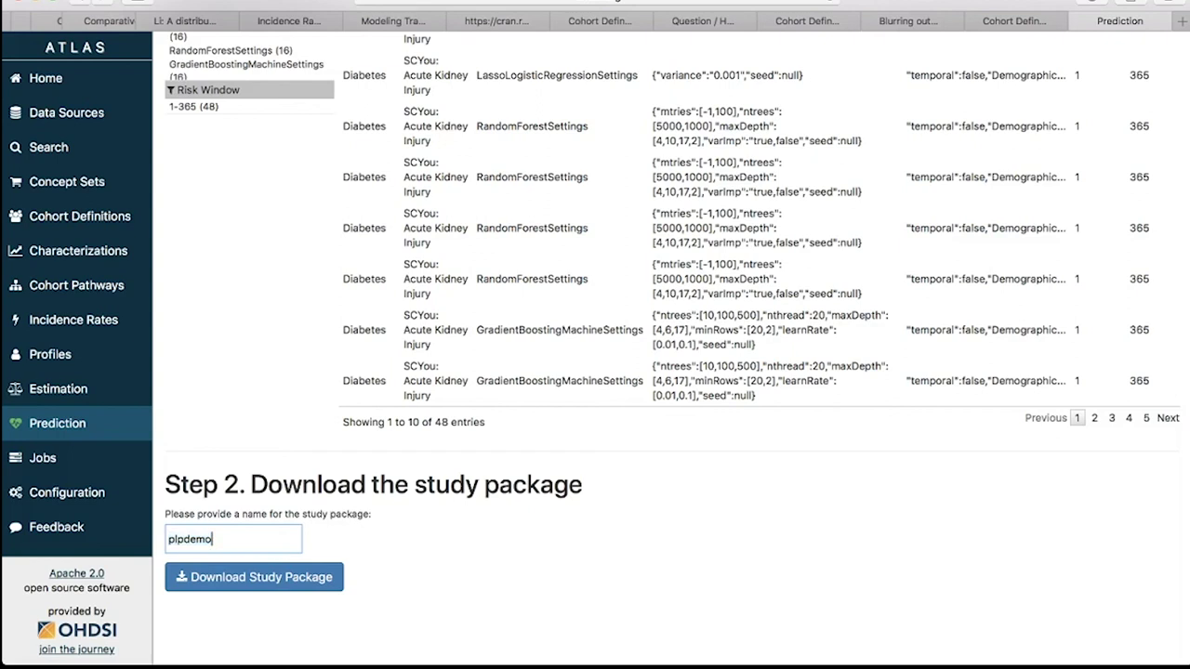